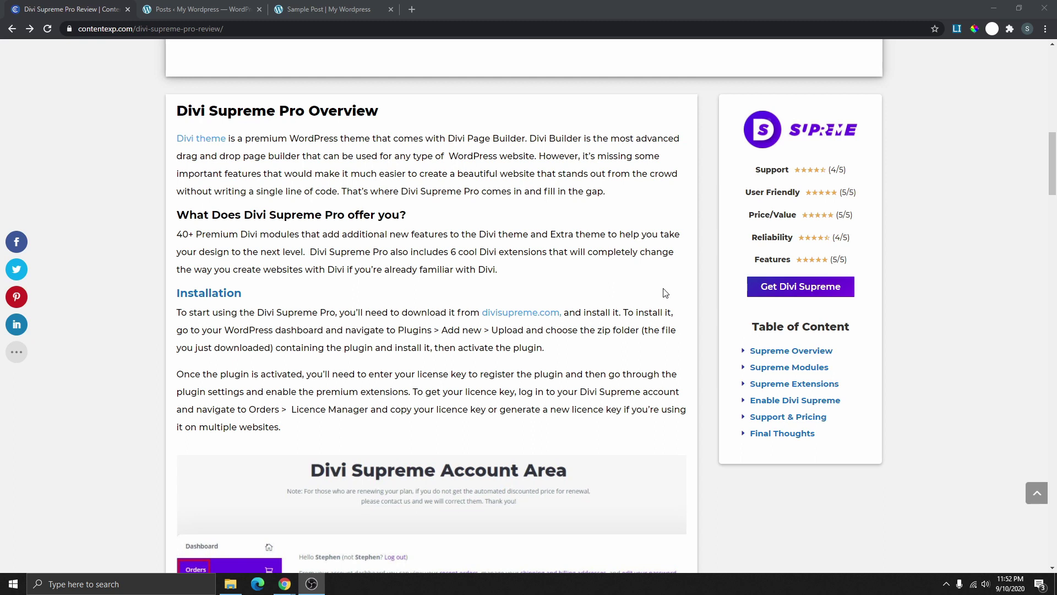
Examine the Divi Supreme Pro review article and the table of content in its sidebar
scroll(666, 293, "down", 2)
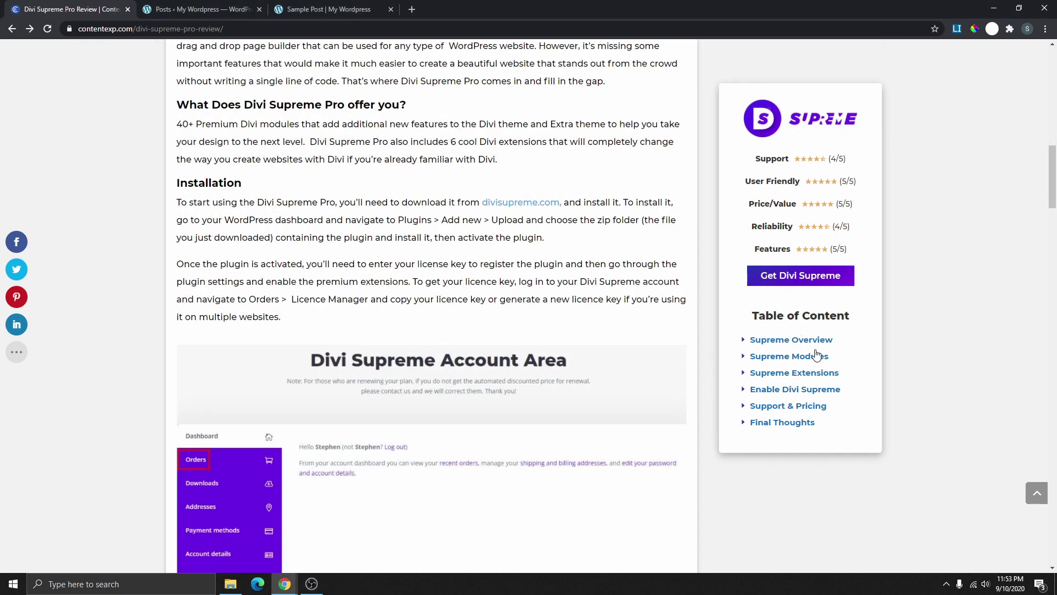
scroll(791, 346, "down", 2)
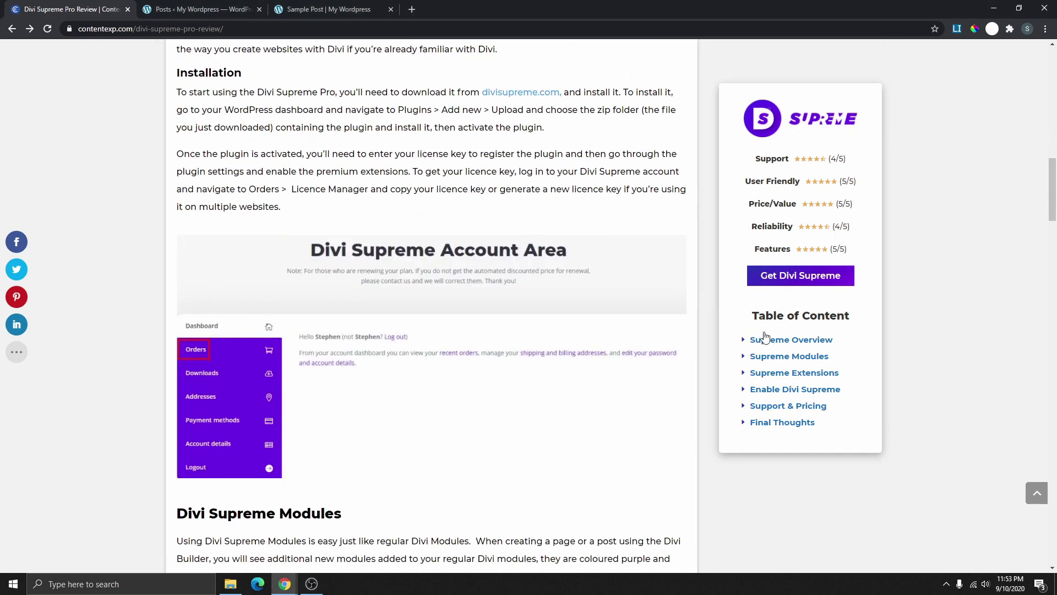
left_click_drag(751, 316, 846, 367)
left_click(803, 299)
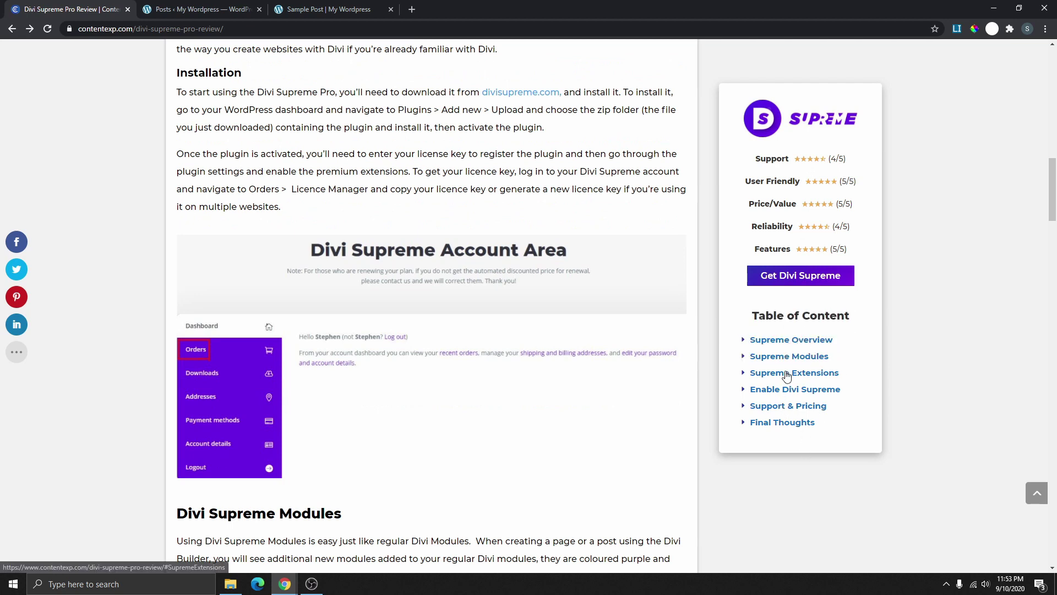
scroll(461, 260, "down", 4)
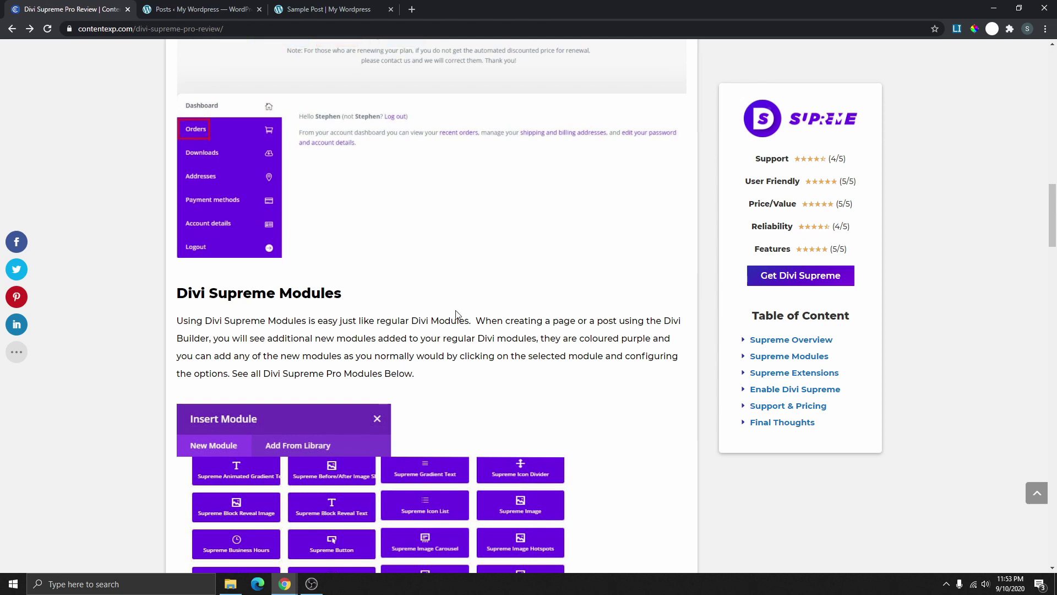
scroll(457, 348, "down", 5)
scroll(457, 348, "up", 5)
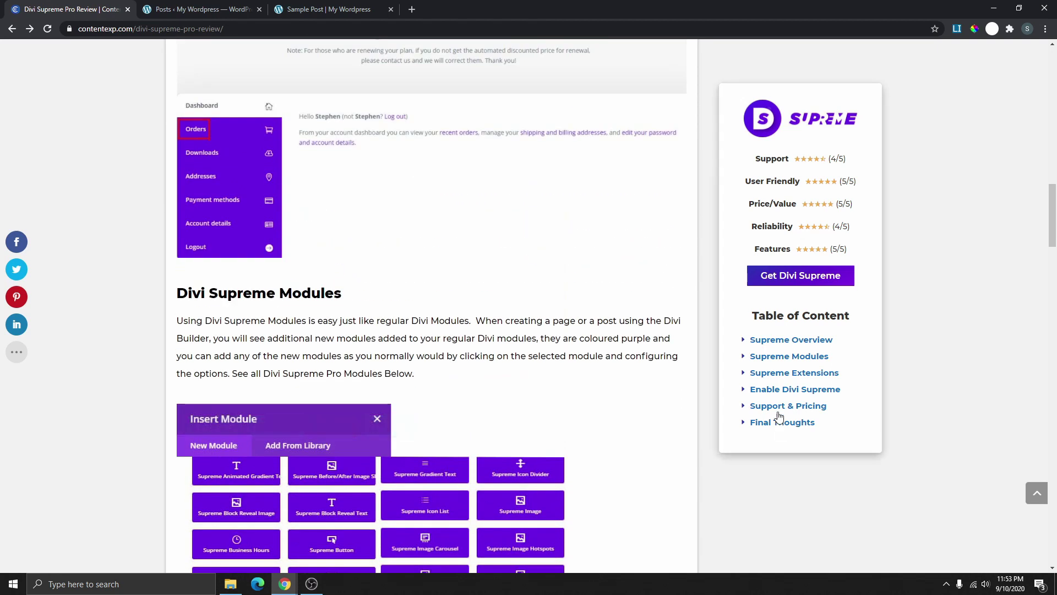
Test the table of content links for Supreme Modules, Supreme Extensions and Enable Divi Supreme in the review article
left_click(795, 359)
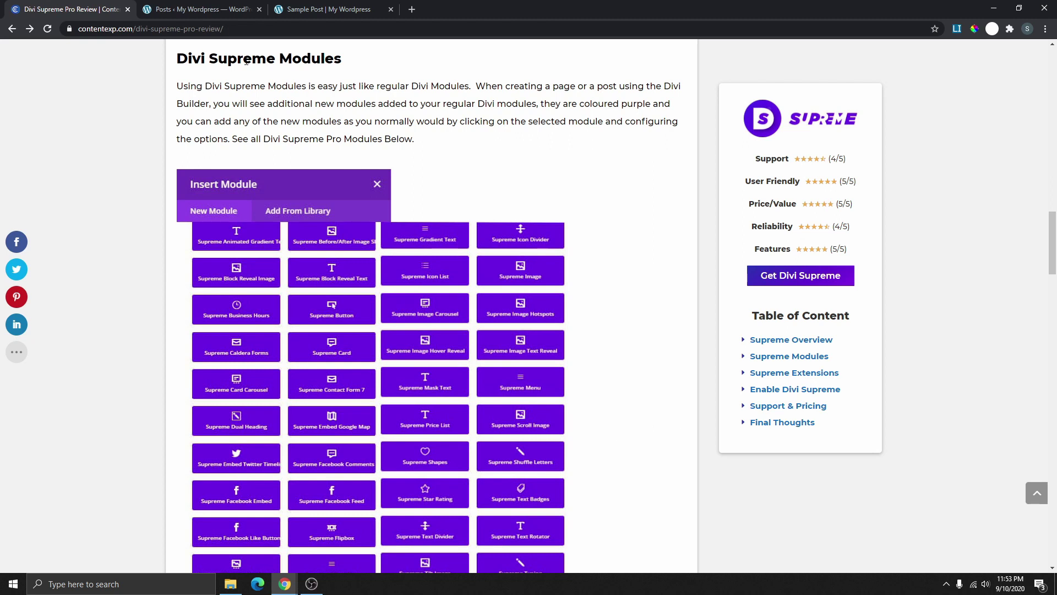
left_click(794, 373)
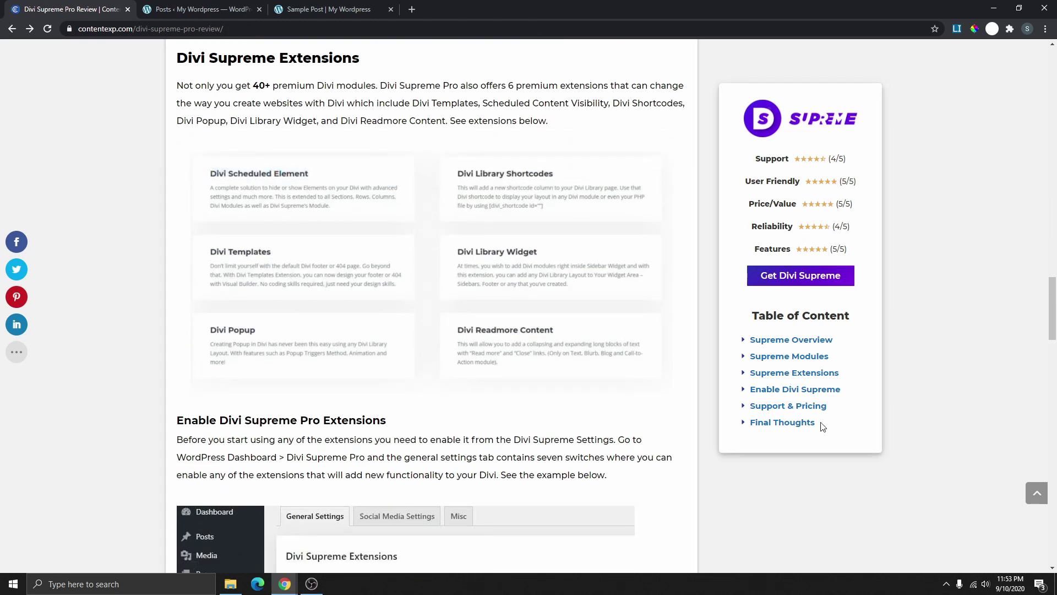
left_click(798, 389)
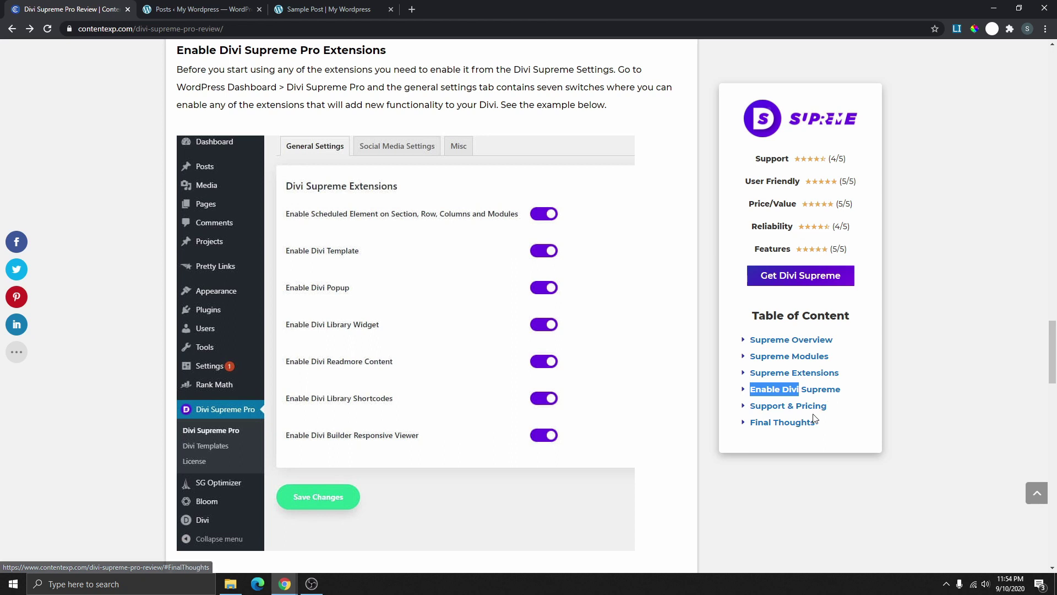
scroll(762, 319, "up", 1)
scroll(498, 259, "up", 4)
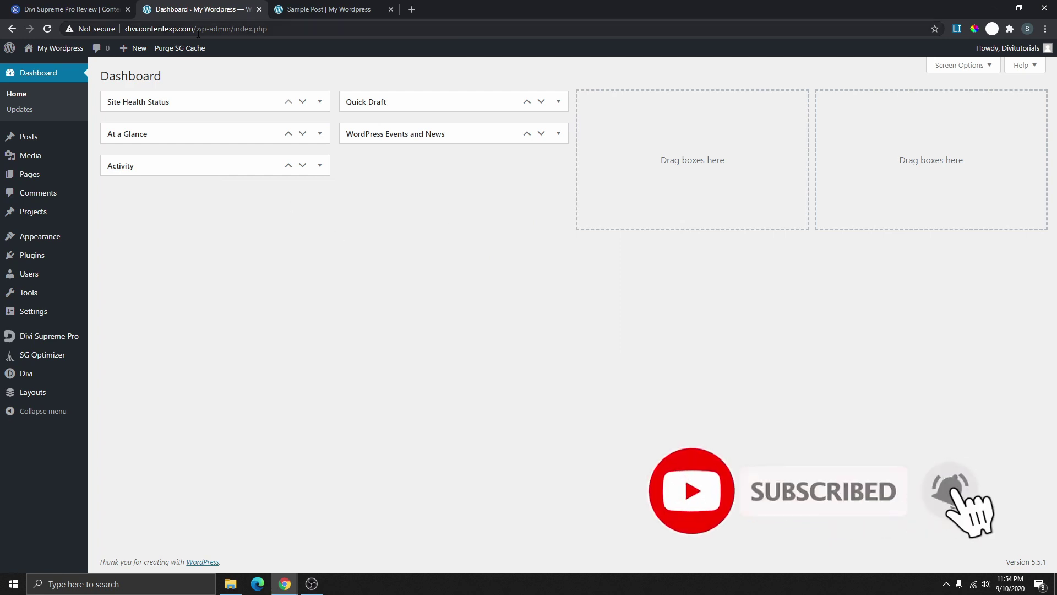
Switch to the demo website, go to its Blog page and open the Sample Post
left_click(314, 10)
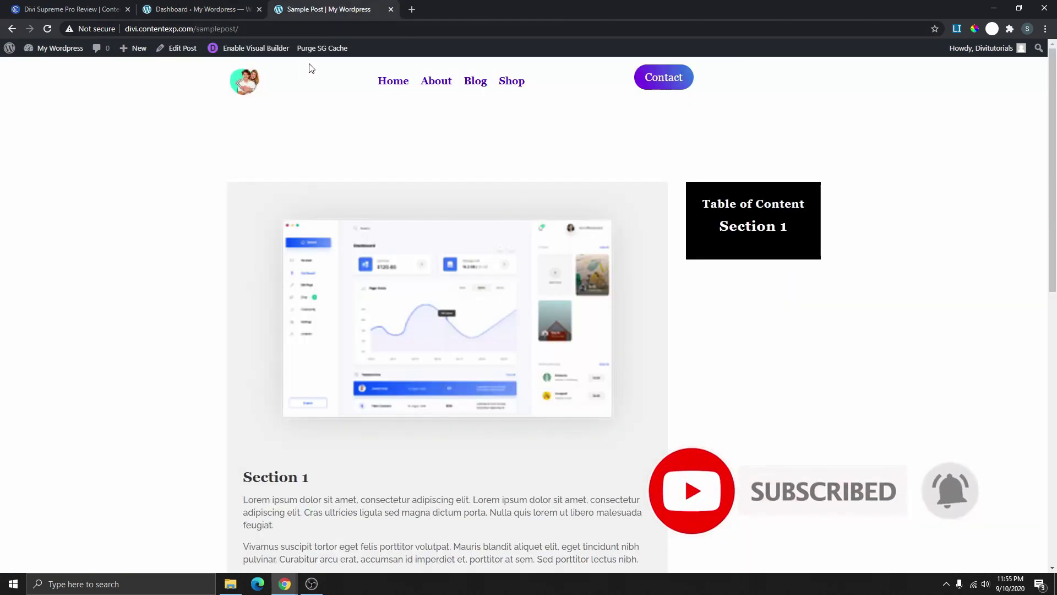
left_click(475, 83)
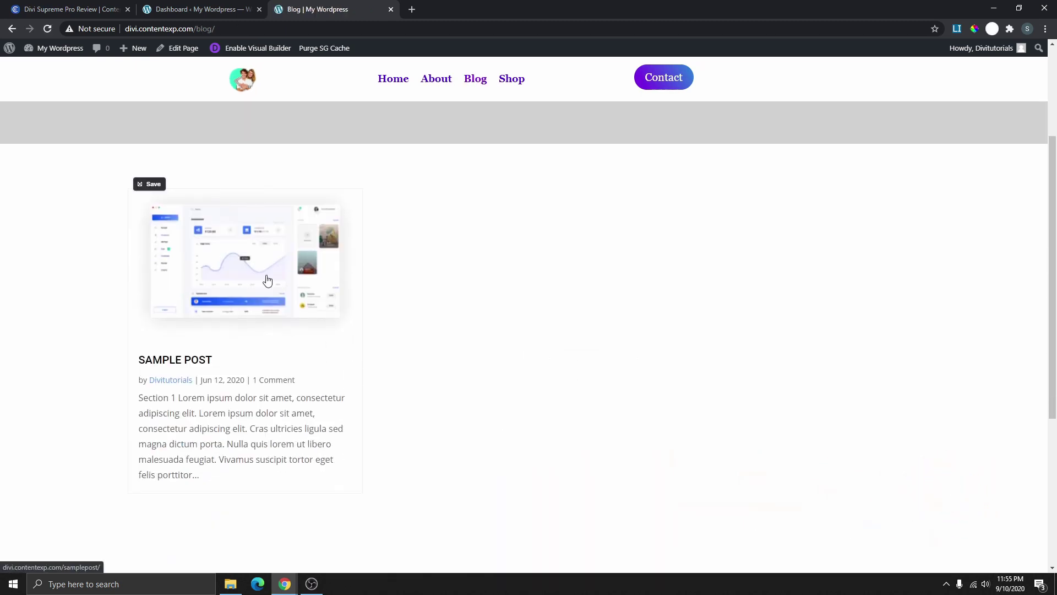
scroll(159, 342, "down", 1)
left_click_drag(140, 346, 227, 345)
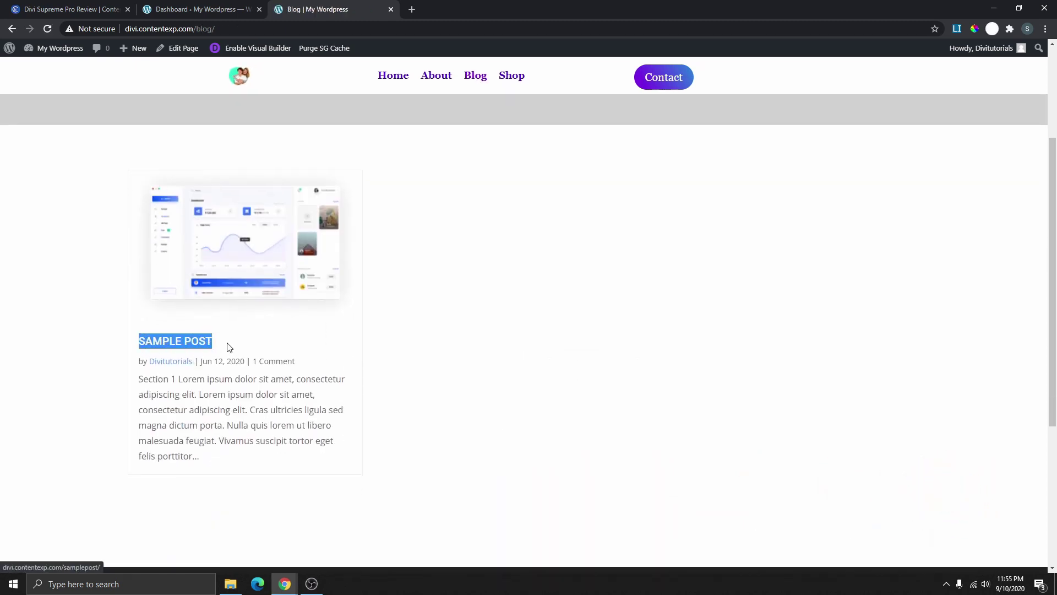
left_click(199, 346)
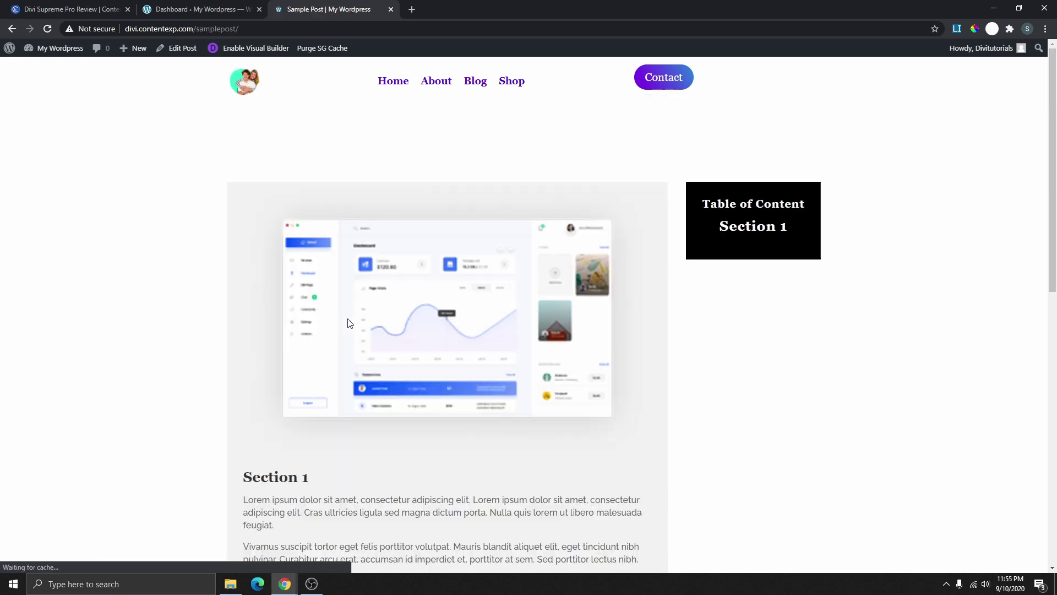
Examine the Sample Post from top to bottom and test the Section 1 link in its table of content
scroll(532, 238, "down", 5)
scroll(517, 405, "up", 4)
scroll(517, 406, "up", 2)
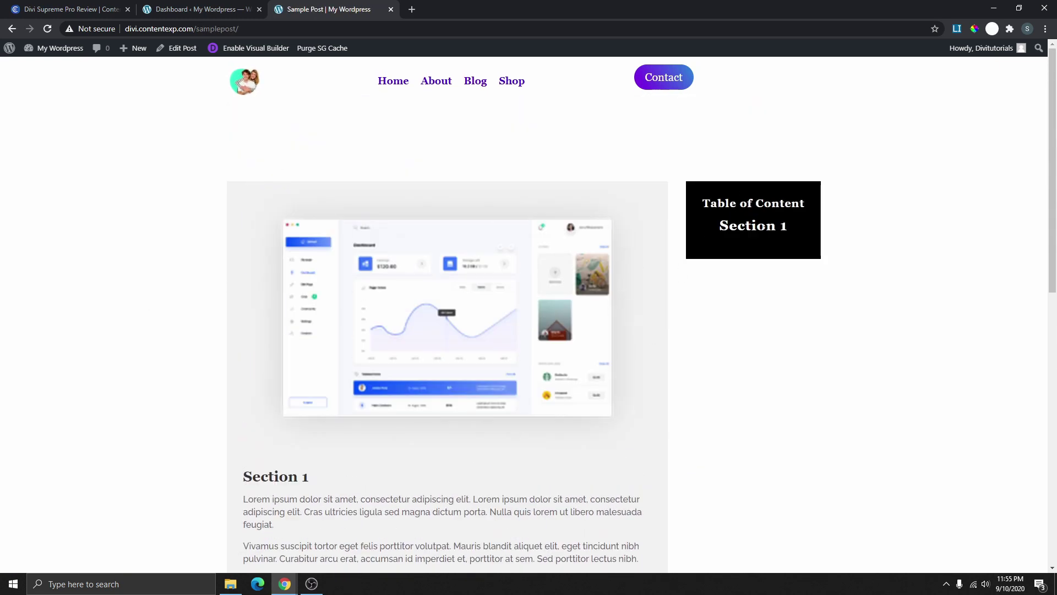
left_click_drag(715, 226, 802, 214)
left_click(757, 217)
scroll(633, 255, "down", 4)
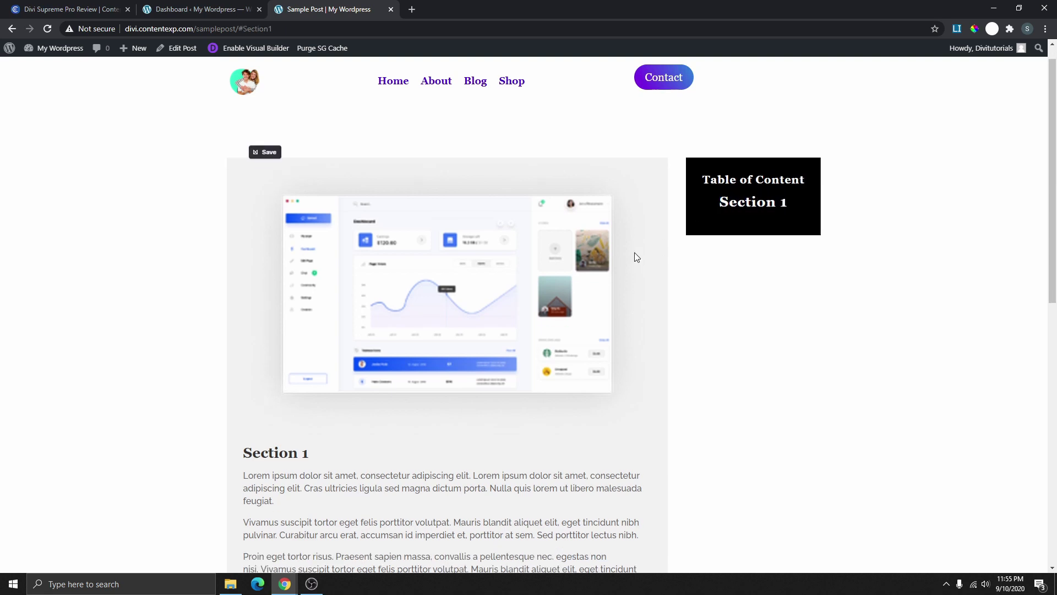
scroll(639, 351, "up", 5)
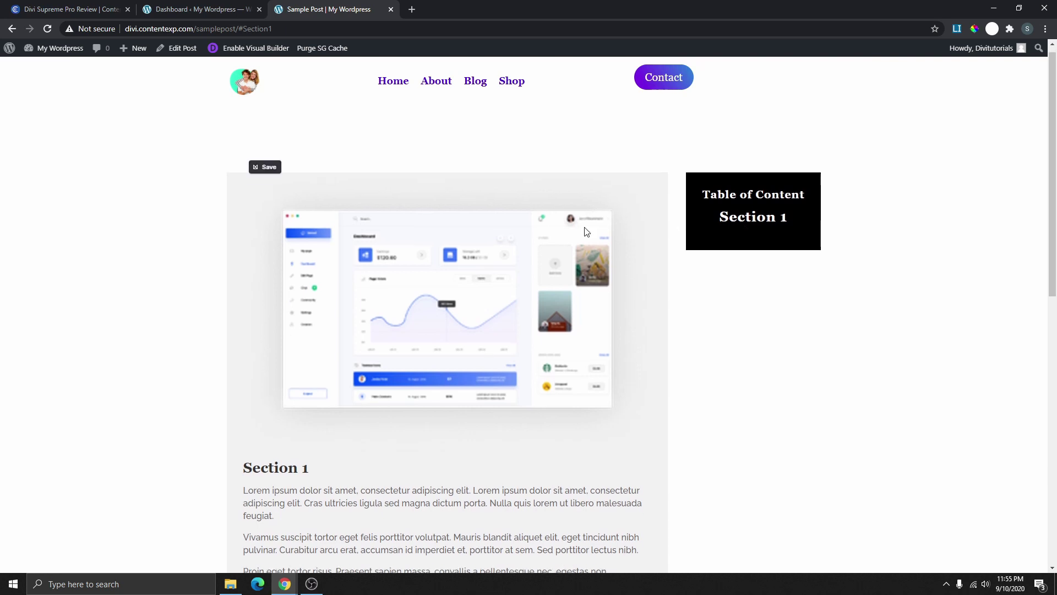
scroll(449, 238, "down", 5)
scroll(454, 241, "down", 4)
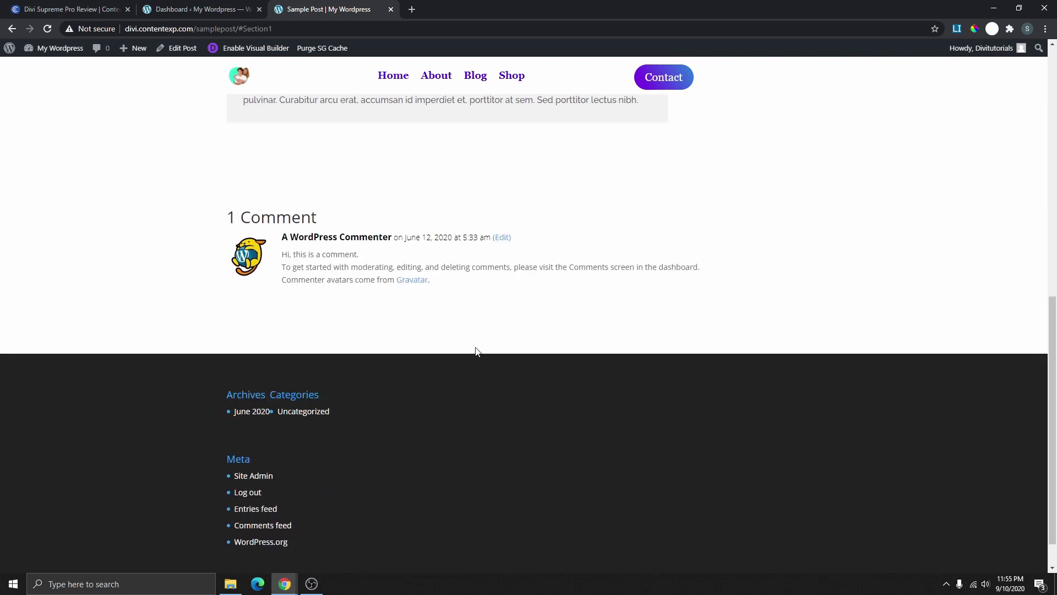
scroll(472, 243, "up", 9)
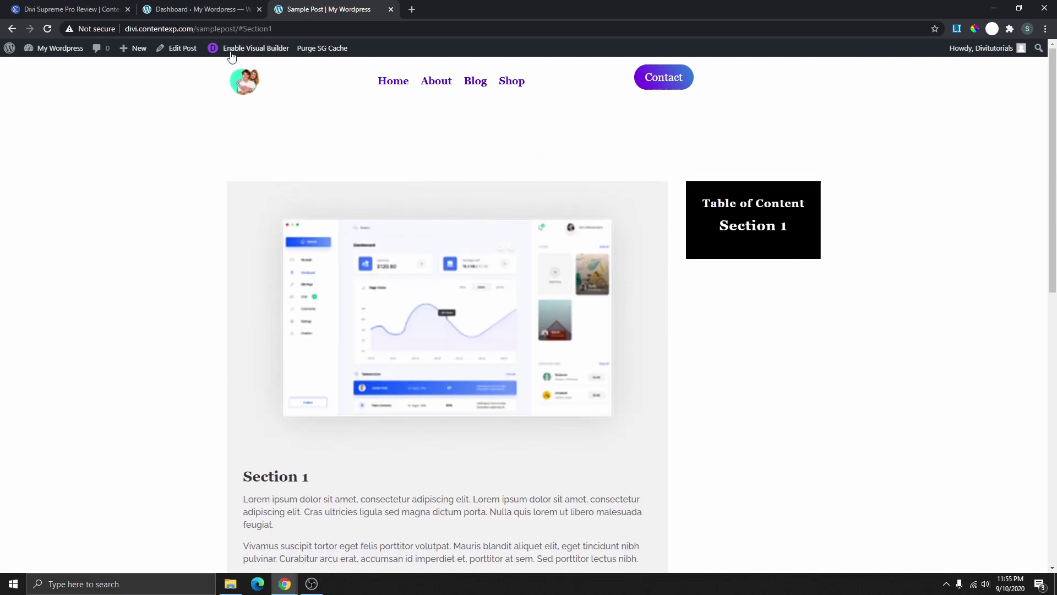
From the WordPress dashboard's list of all posts, edit the Sample Post and open it with the Divi Builder
left_click(186, 10)
mouse_move(35, 143)
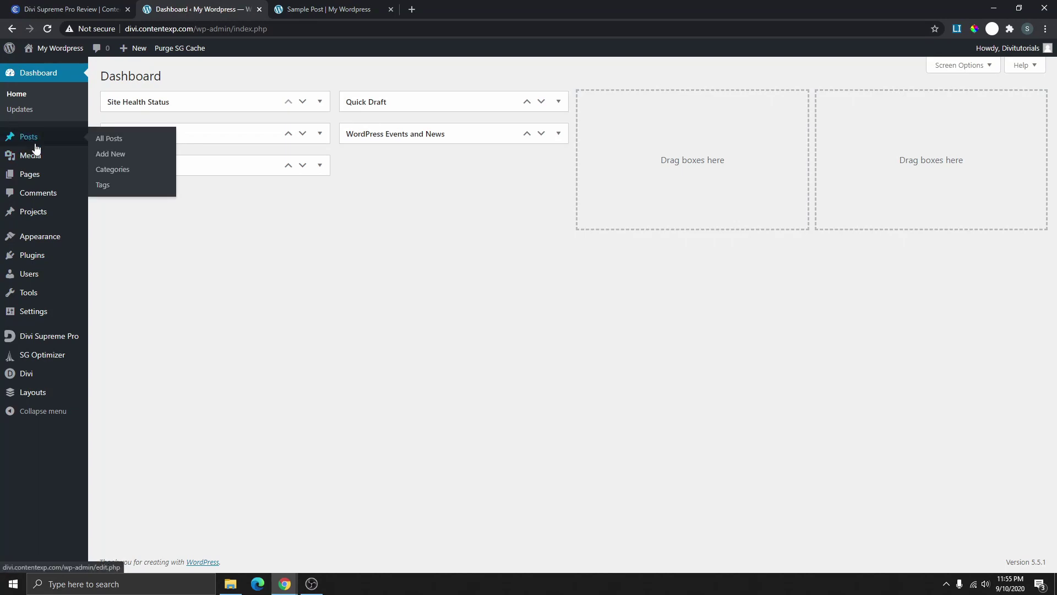
left_click(105, 142)
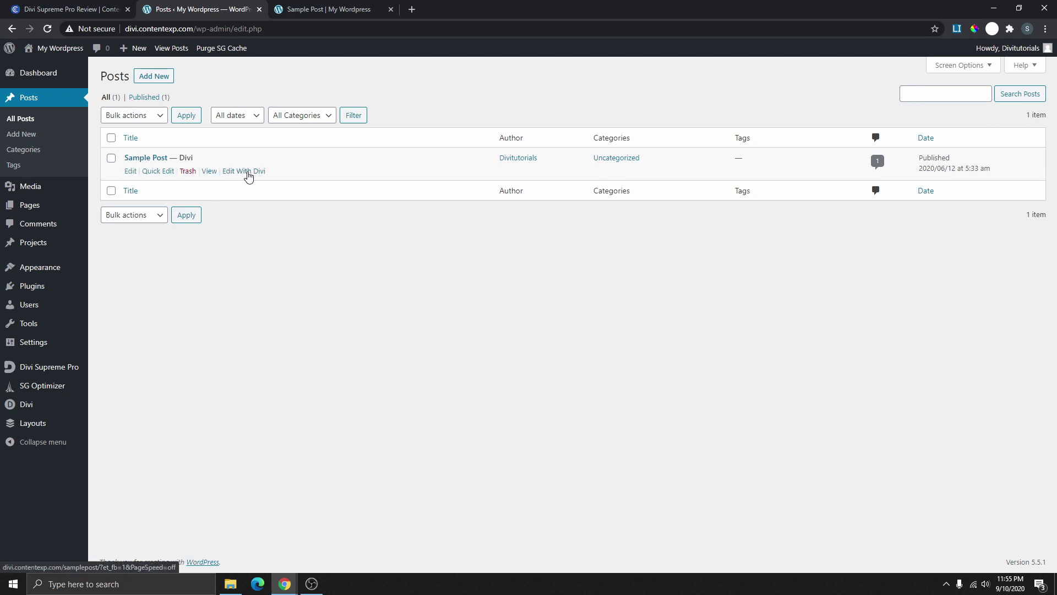
left_click(131, 171)
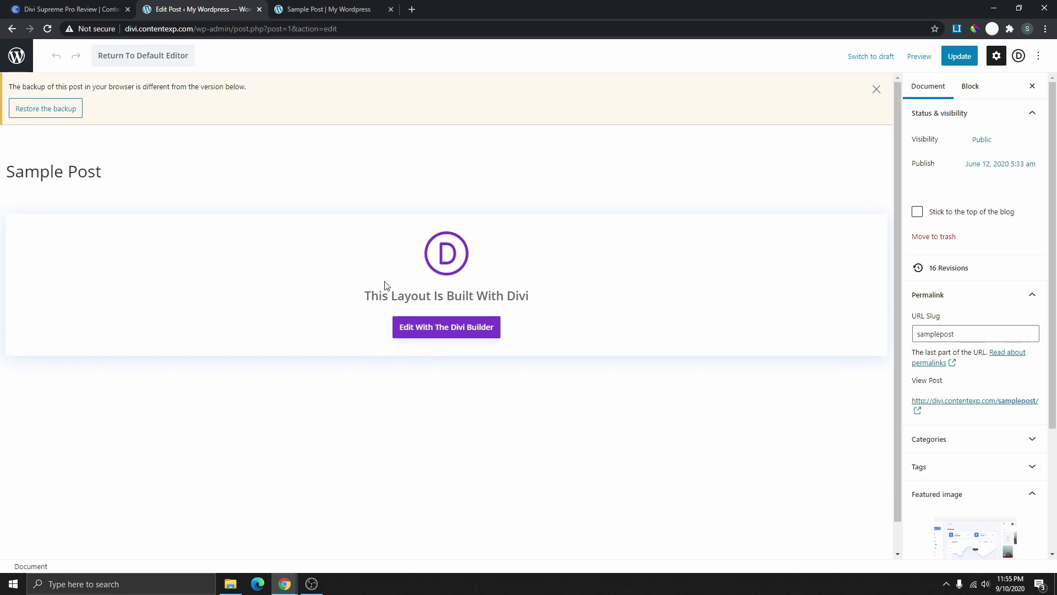
left_click(456, 330)
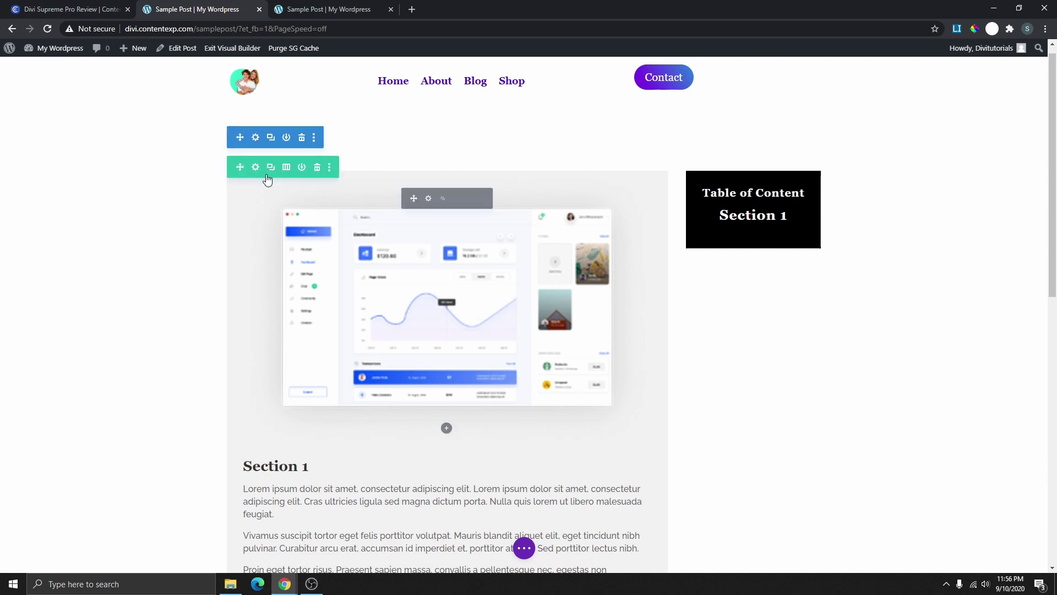
Try two equal columns for the post's row, and return it to the wide content column with a narrow sidebar column
left_click(286, 168)
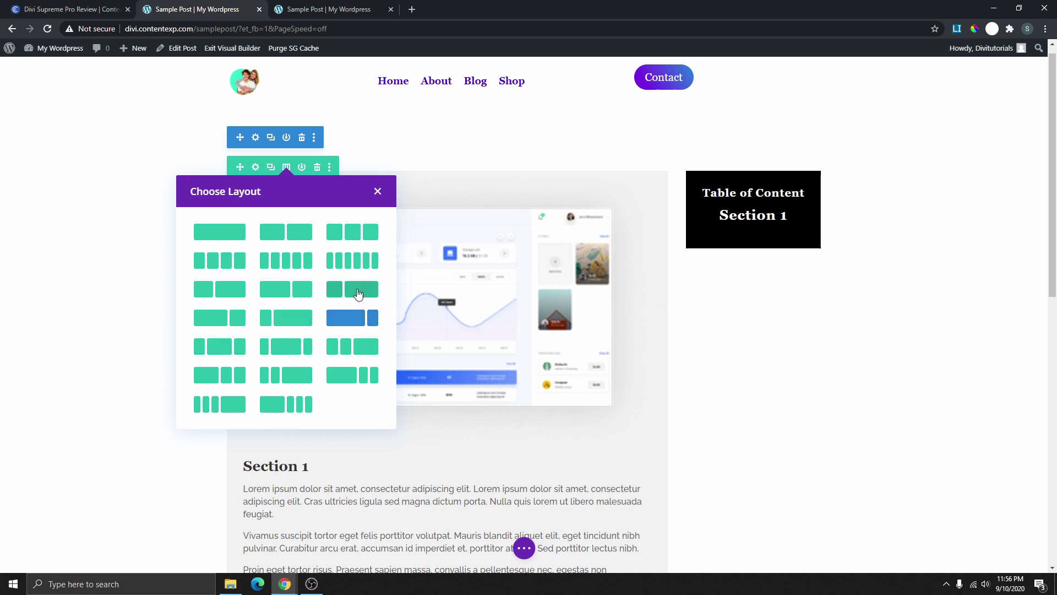
left_click(286, 232)
left_click(286, 167)
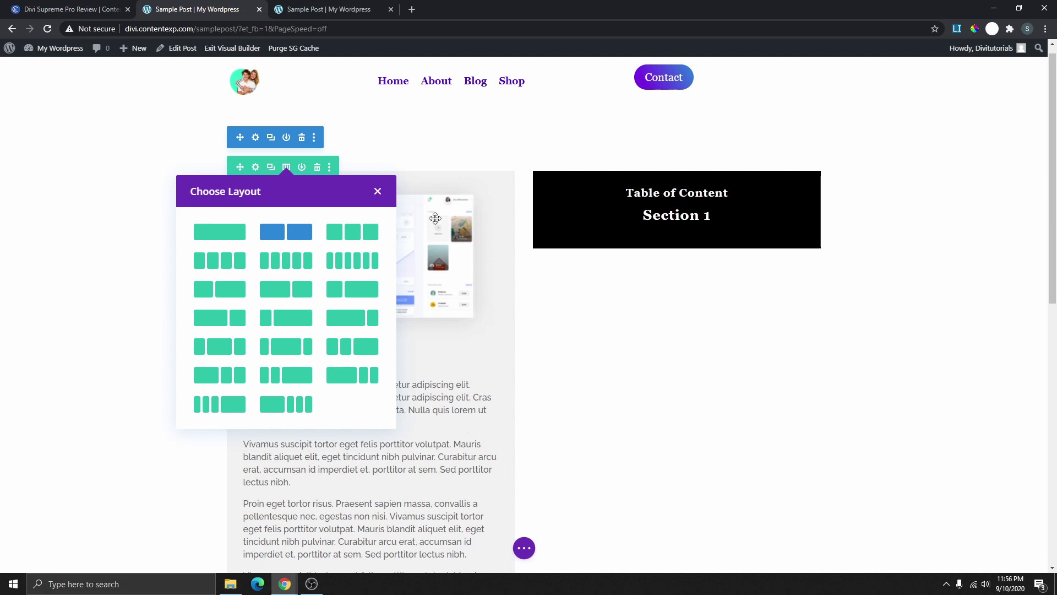
left_click(353, 321)
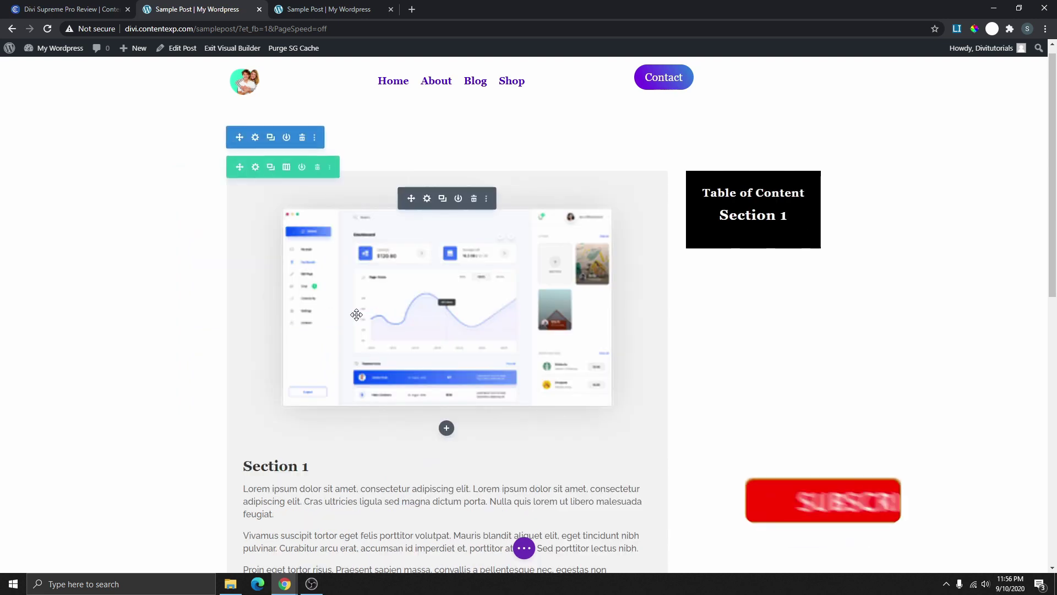
Remove the picture from the image module above Section 1, assign the dynamic Featured Image instead and save the module
scroll(550, 261, "down", 3)
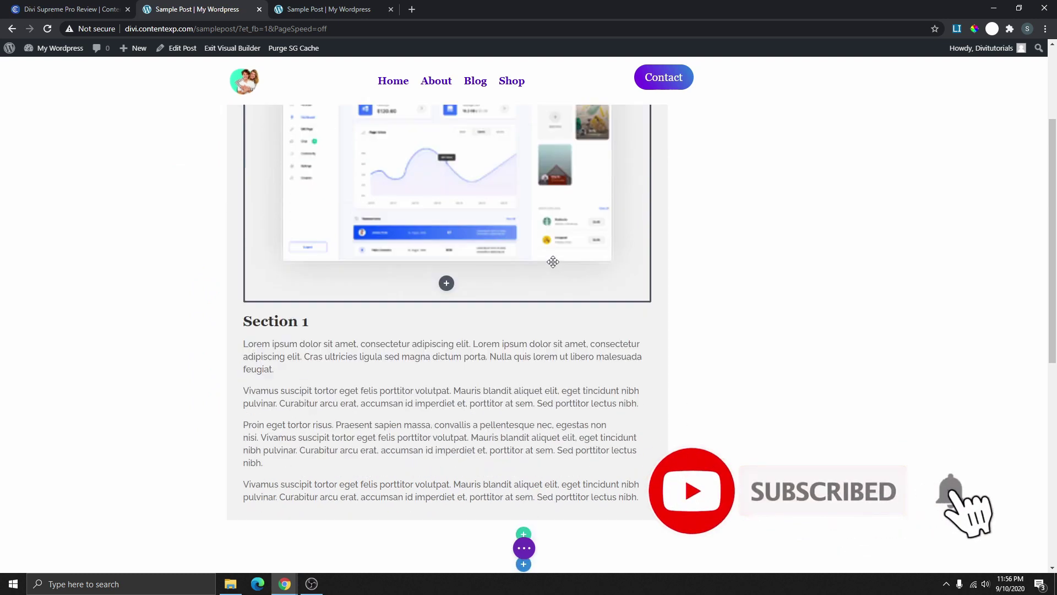
scroll(487, 342, "up", 1)
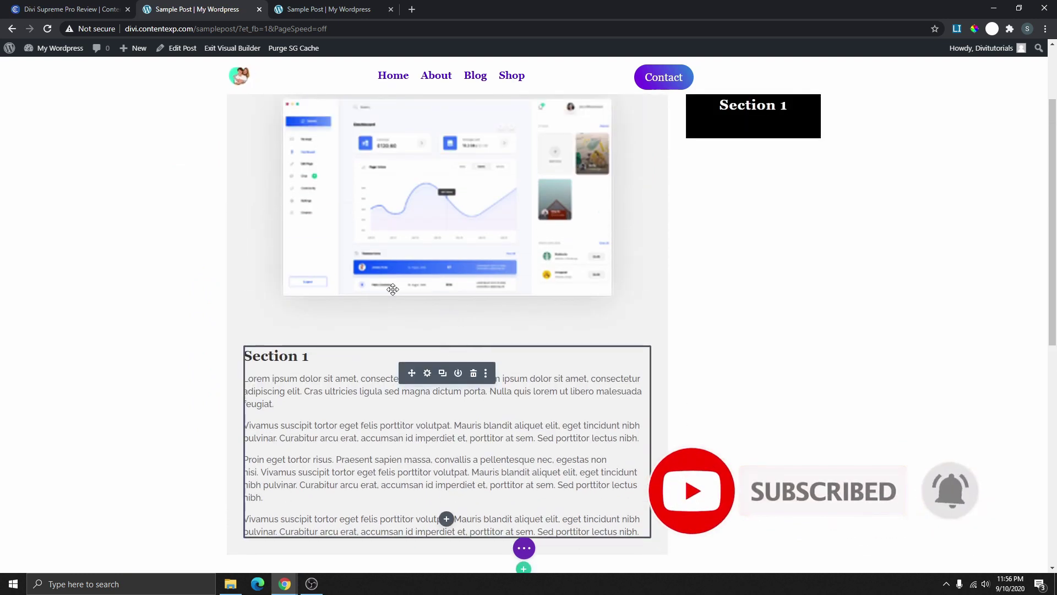
scroll(559, 335, "up", 2)
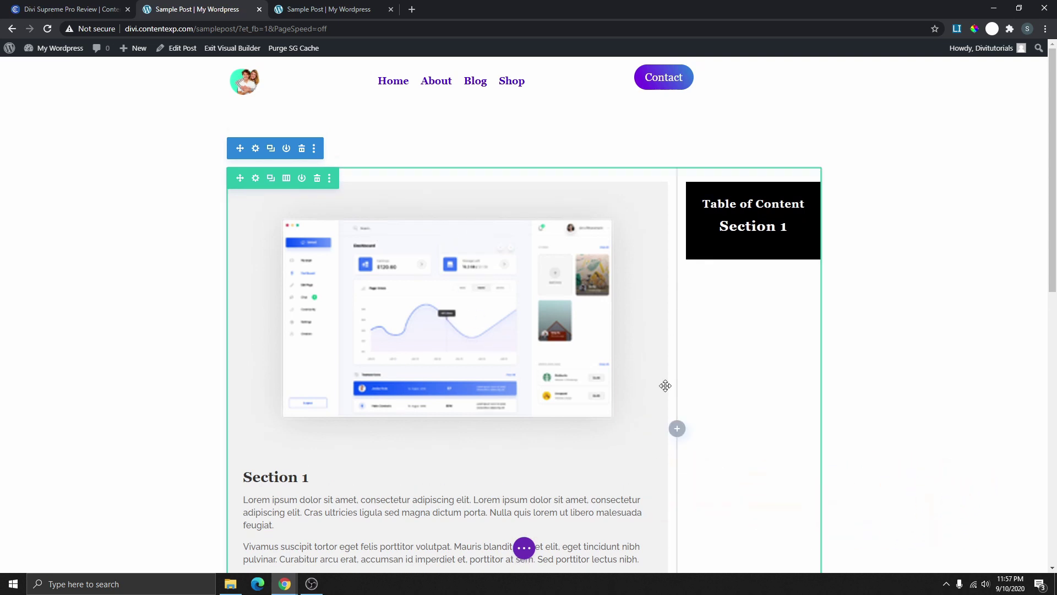
scroll(463, 275, "down", 2)
scroll(435, 221, "up", 2)
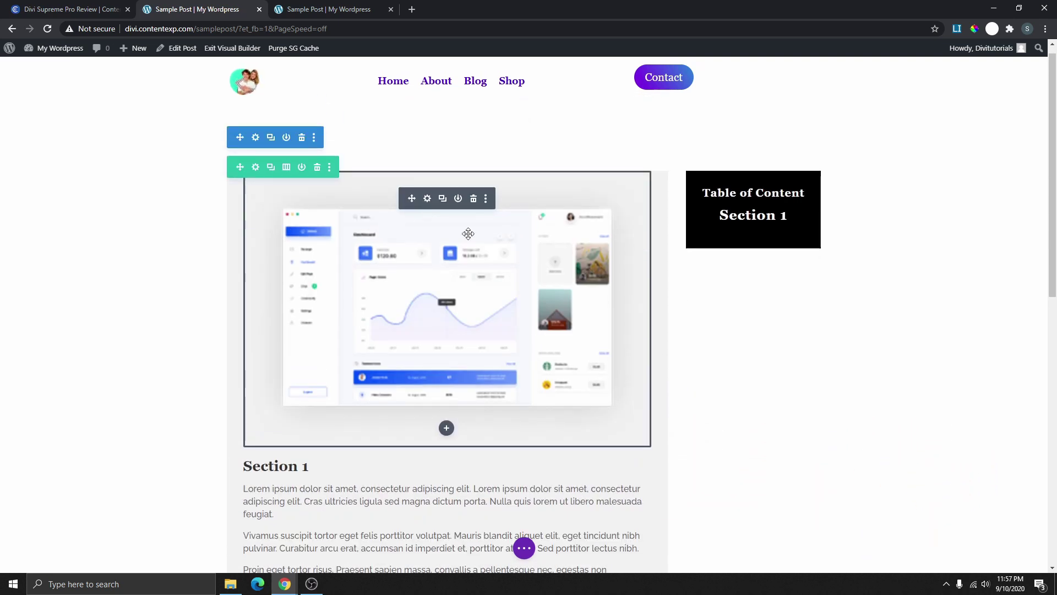
left_click(426, 199)
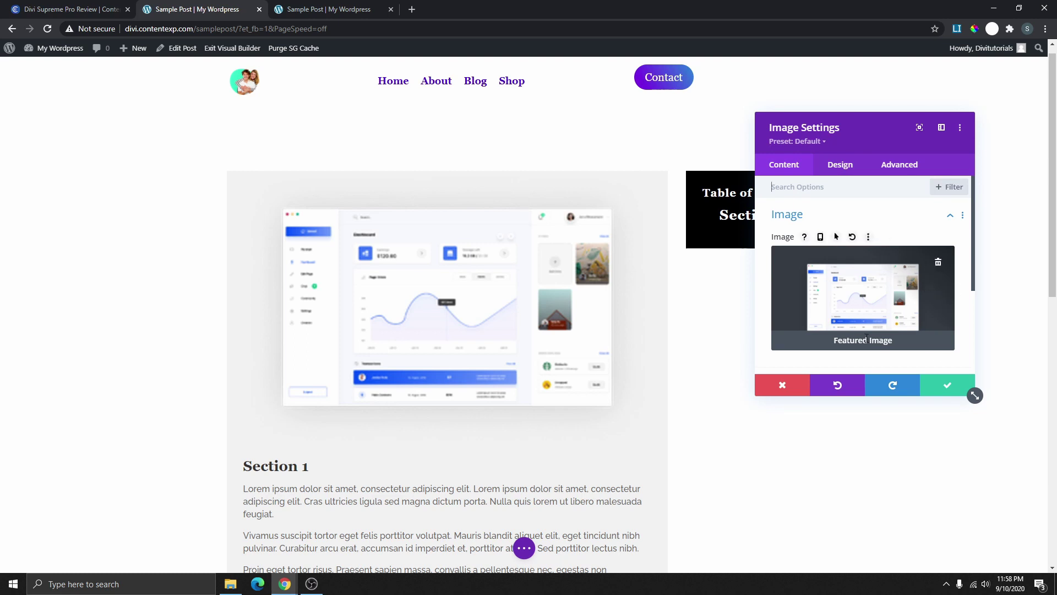
left_click(938, 263)
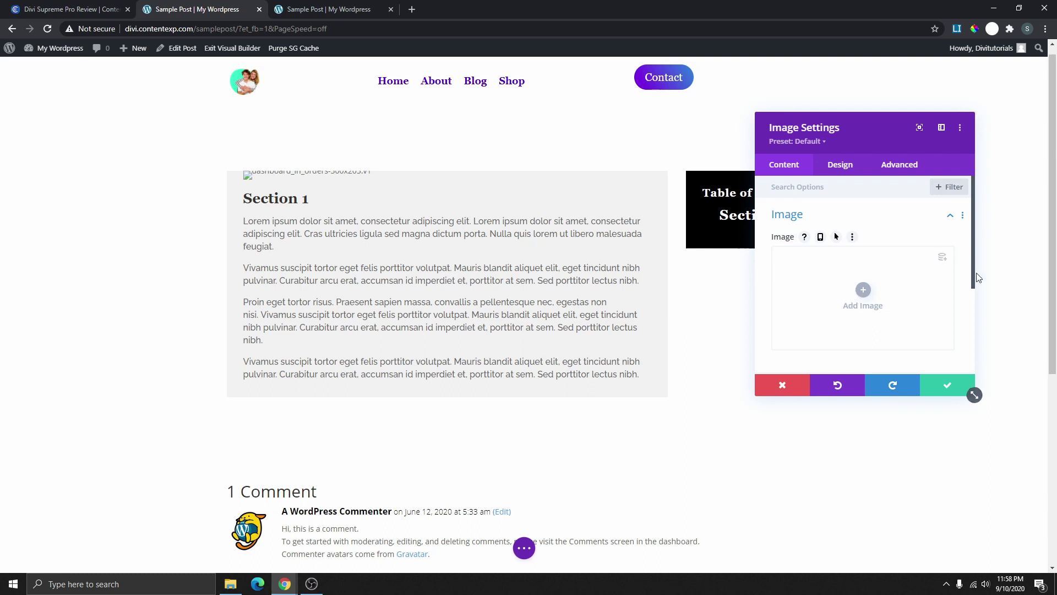
left_click(943, 261)
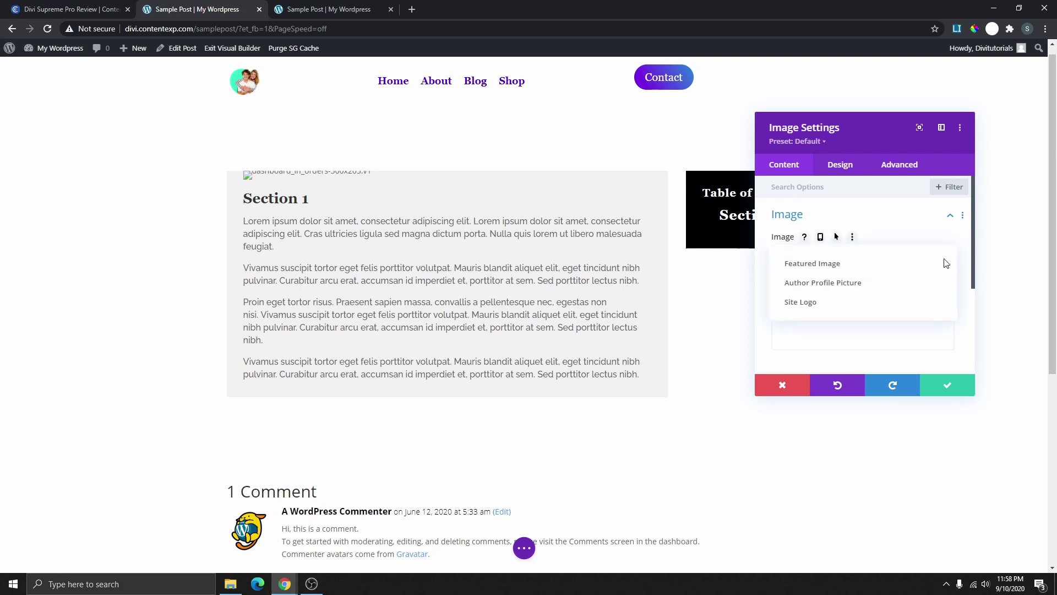
left_click(814, 267)
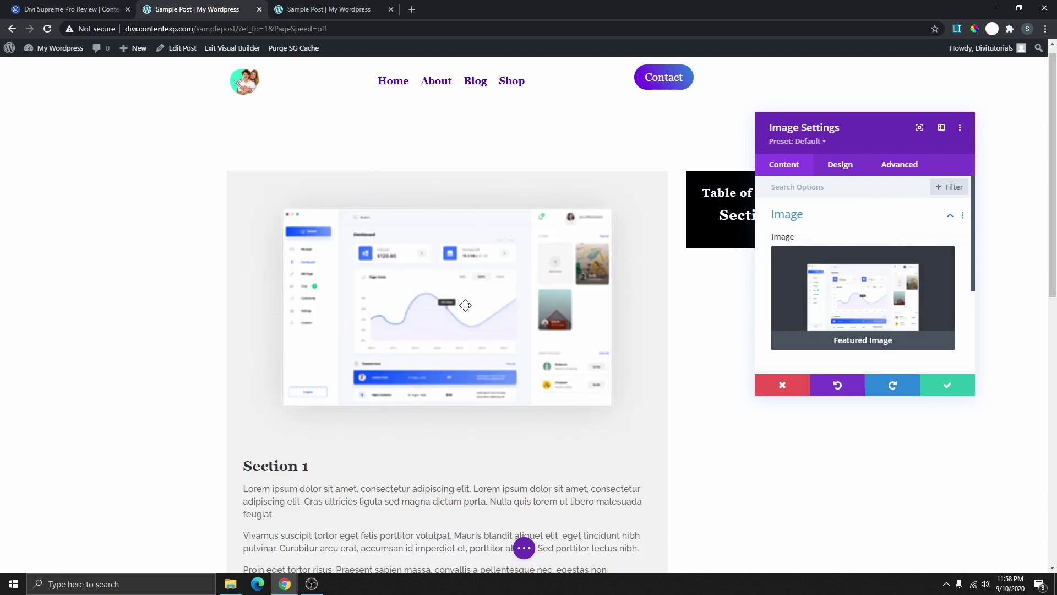
left_click(939, 386)
Open the settings of the Section 1 text module and copy the last three paragraphs of its body text
scroll(330, 286, "down", 4)
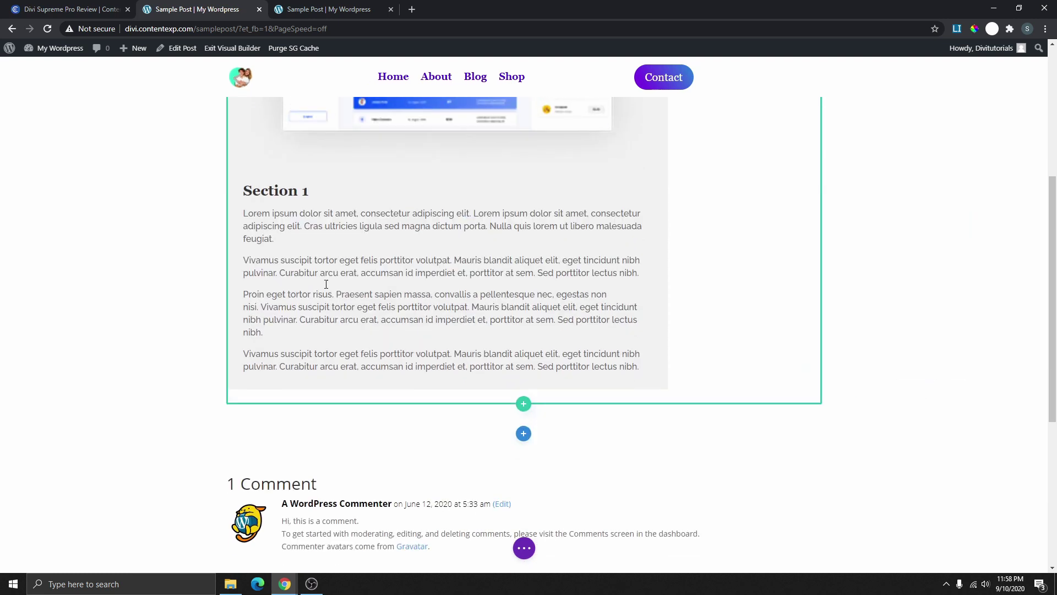
left_click(429, 213)
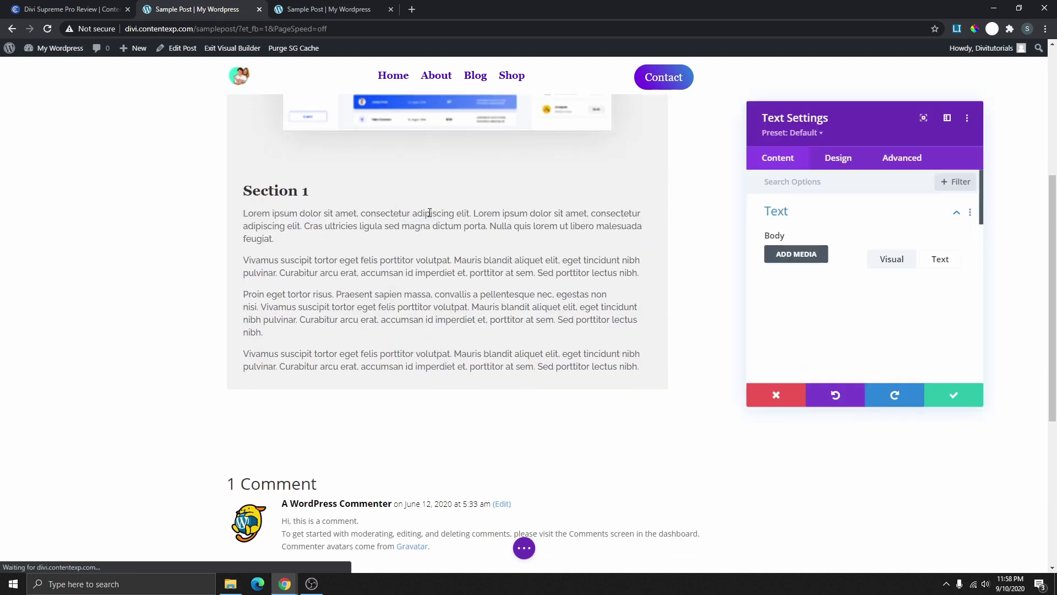
scroll(894, 249, "down", 3)
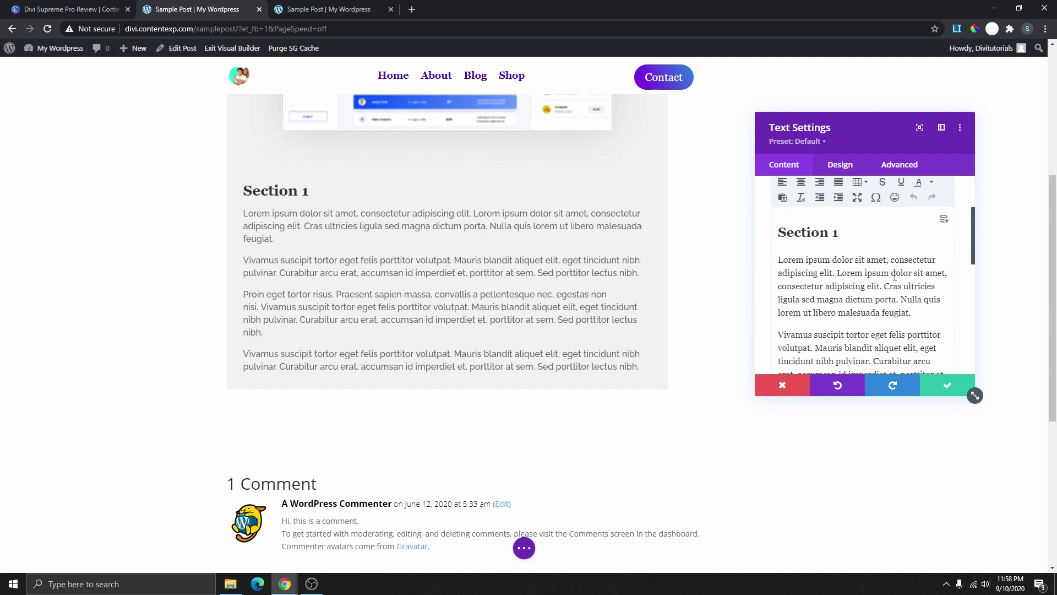
scroll(895, 276, "down", 5)
scroll(876, 267, "up", 5)
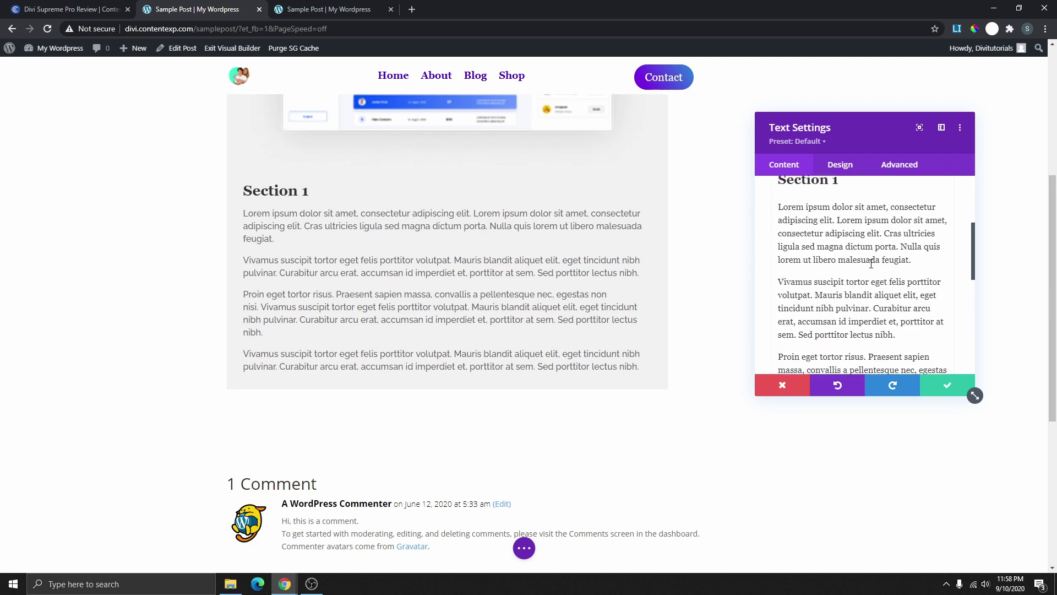
scroll(871, 264, "up", 3)
scroll(786, 292, "down", 3)
scroll(866, 318, "down", 3)
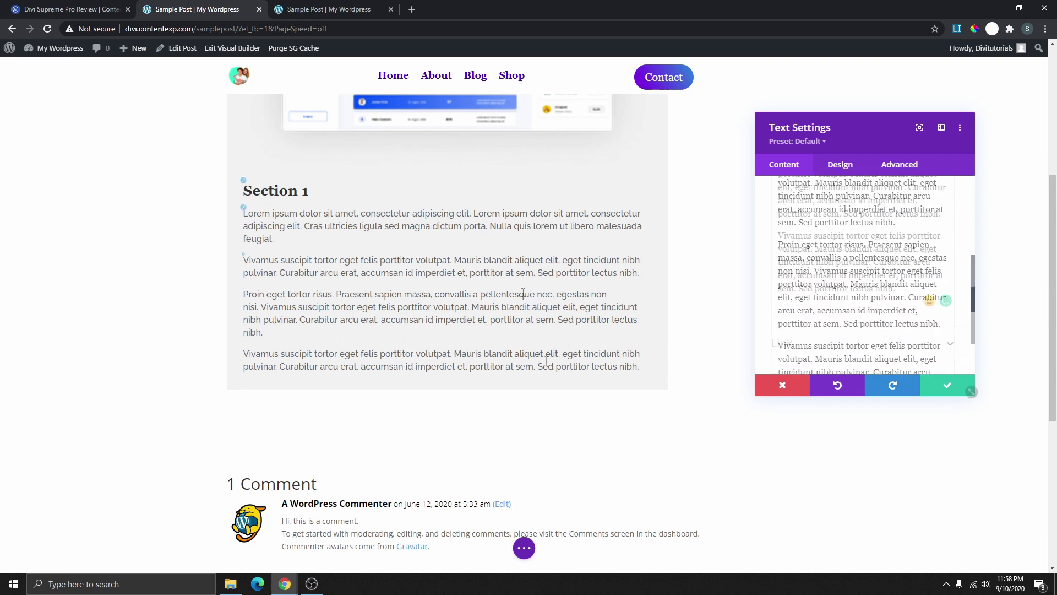
left_click(915, 294)
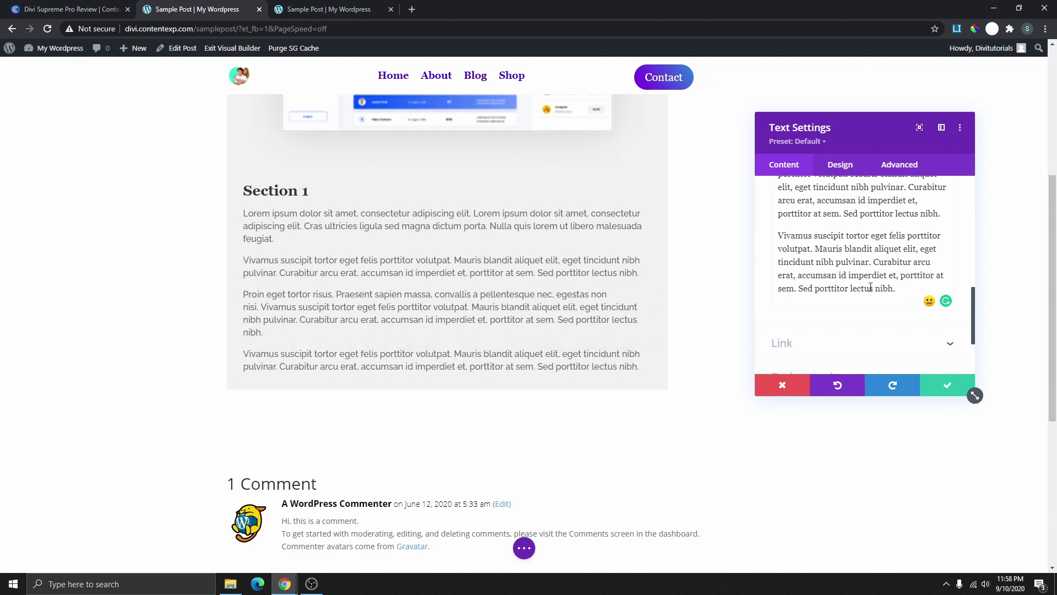
left_click_drag(913, 291, 775, 190)
right_click(814, 194)
left_click(835, 234)
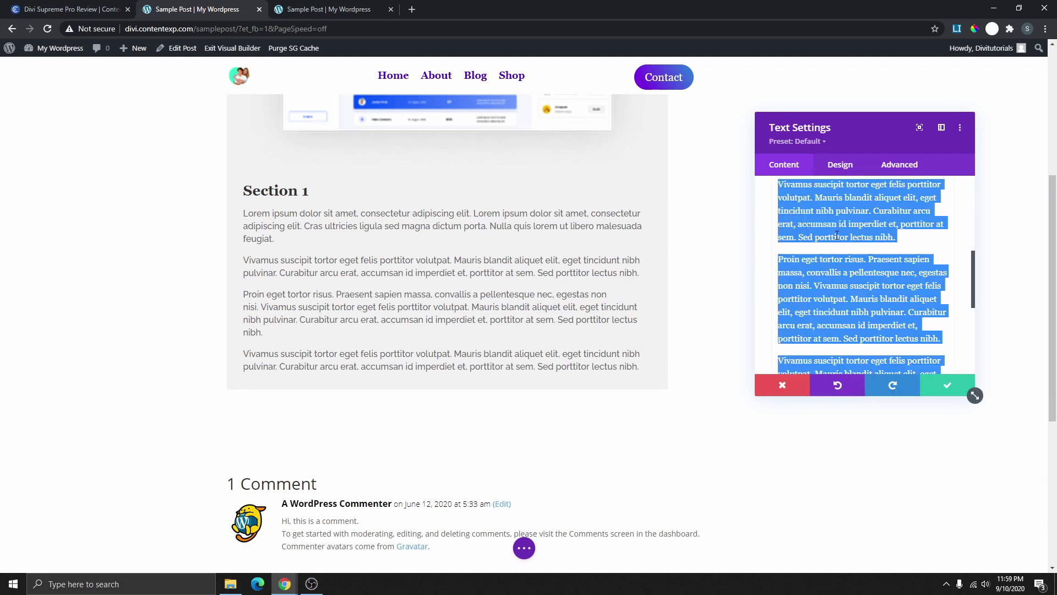
Paste the copied paragraphs at the end of the Section 1 body text and save the module
scroll(875, 287, "down", 5)
left_click(901, 200)
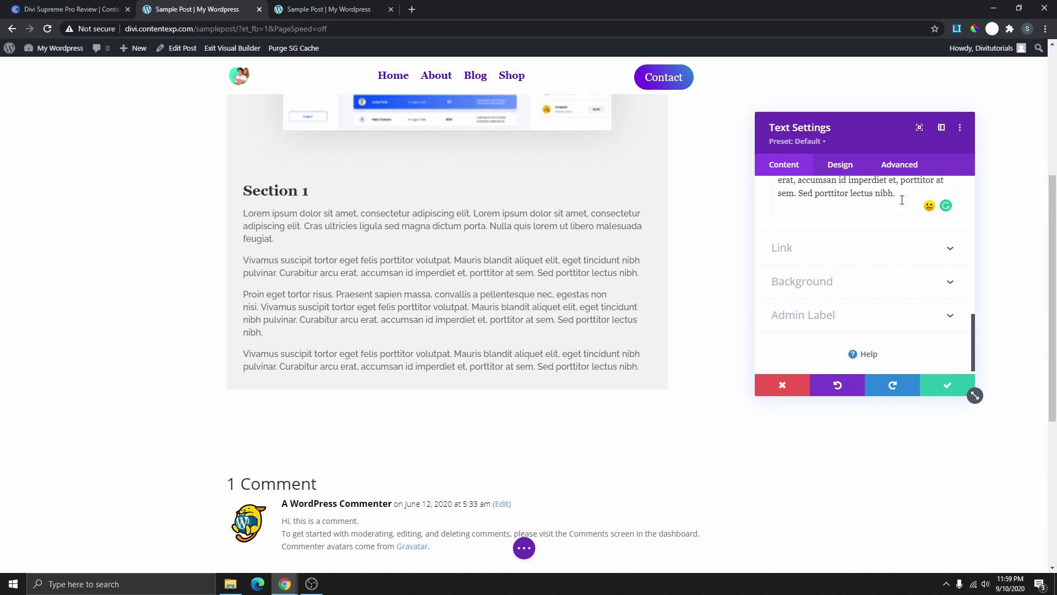
key("Return")
key("ctrl+v")
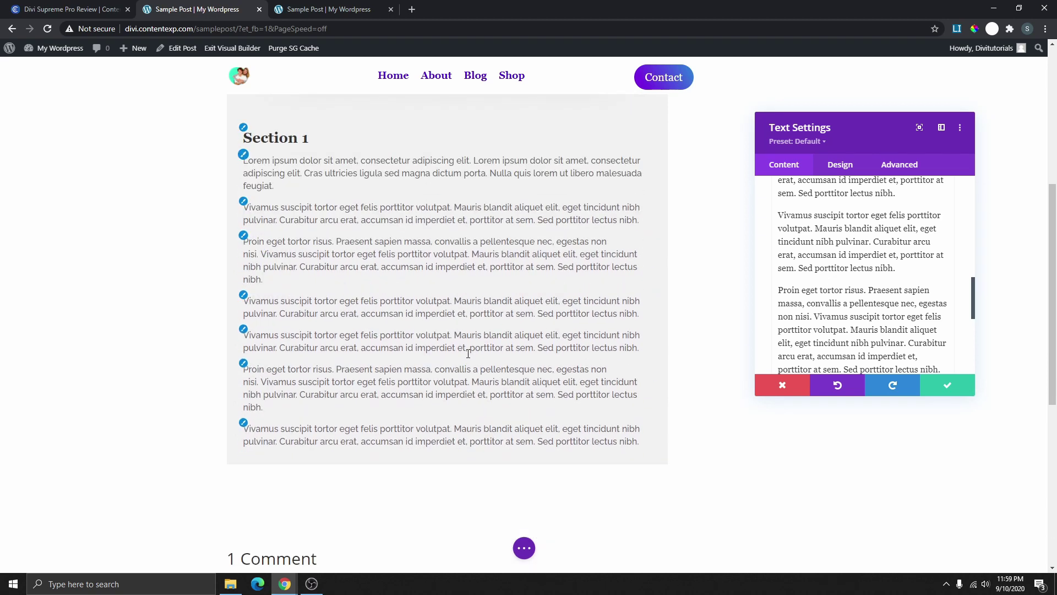
scroll(423, 216, "down", 1)
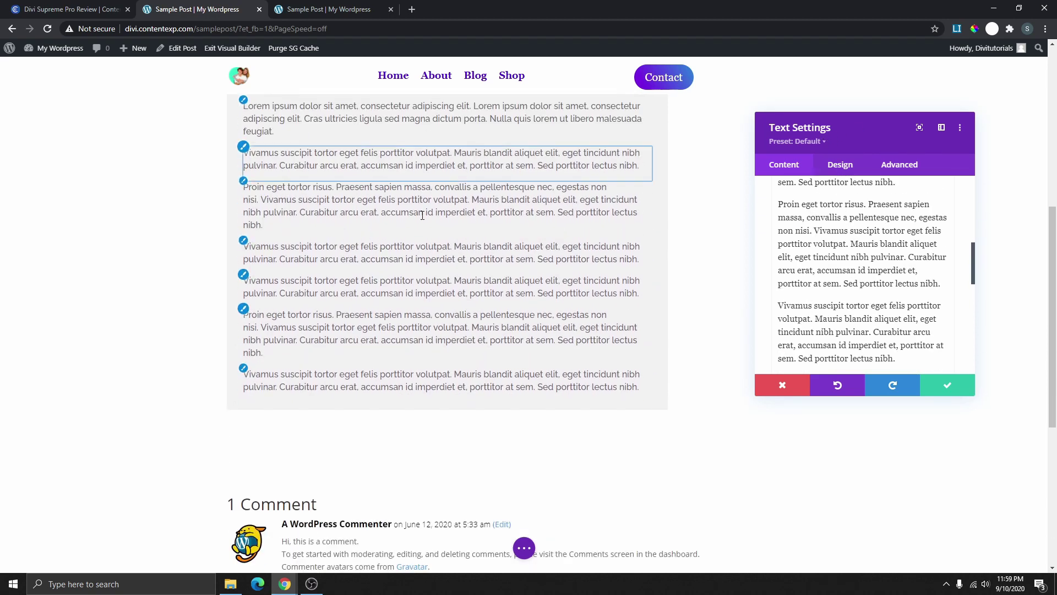
scroll(423, 215, "down", 1)
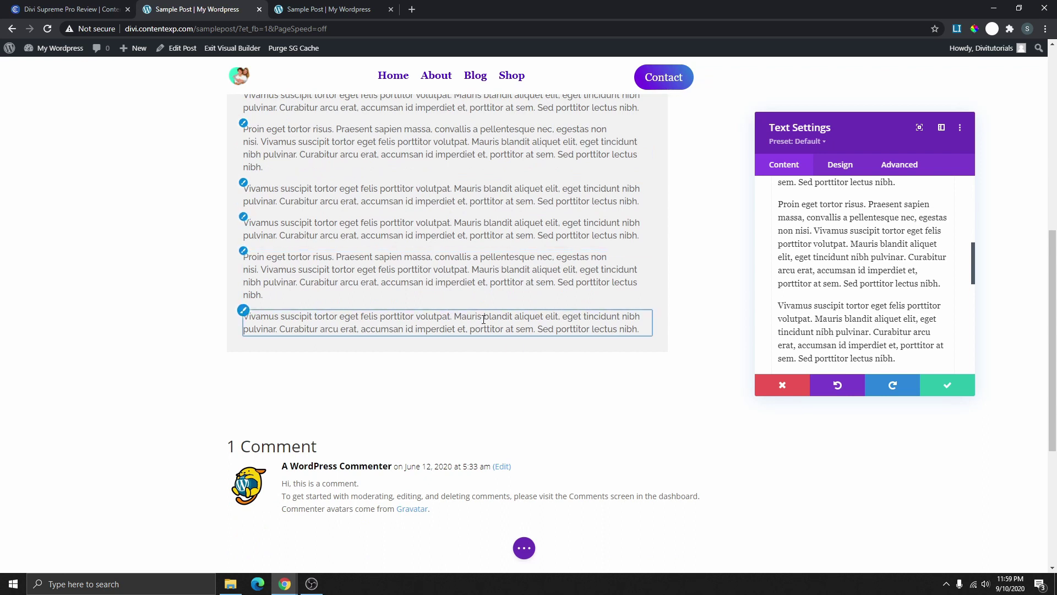
scroll(519, 236, "up", 2)
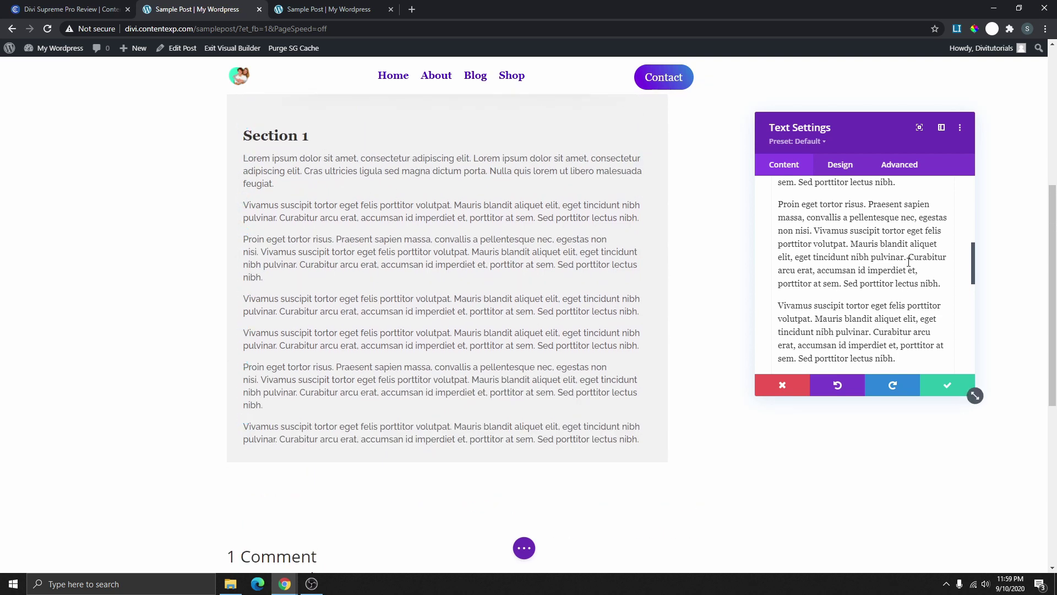
scroll(910, 339, "down", 2)
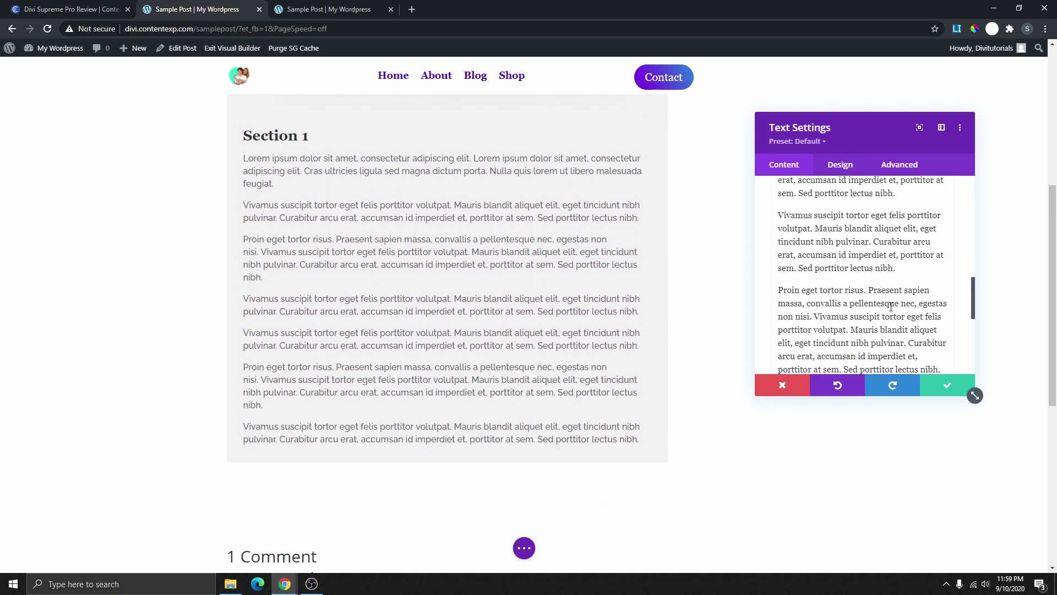
left_click(946, 388)
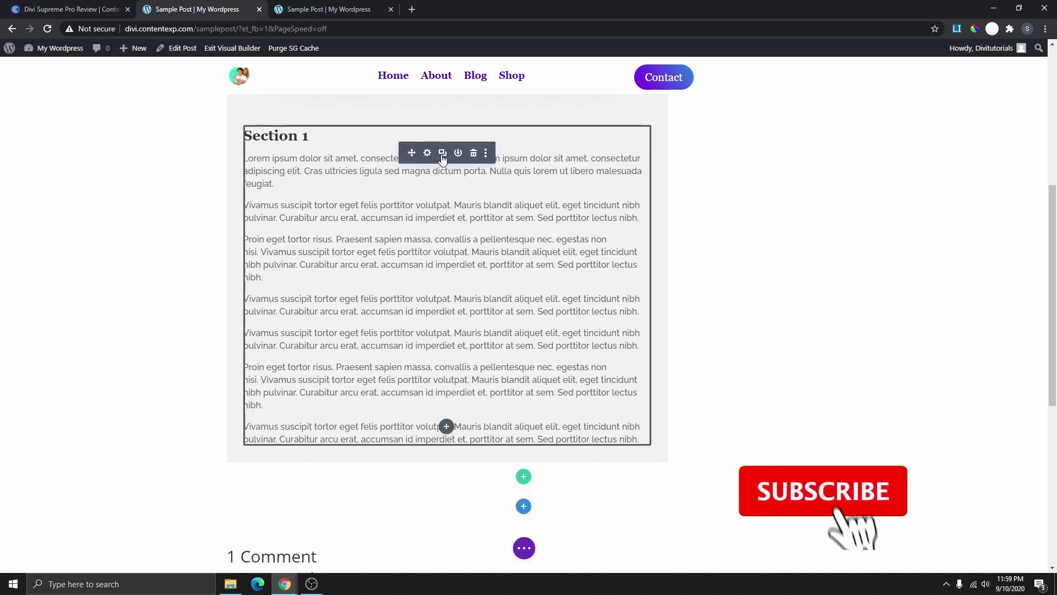
Duplicate the Section 1 text module, change the copy's heading to Section 2 and save it
left_click(443, 154)
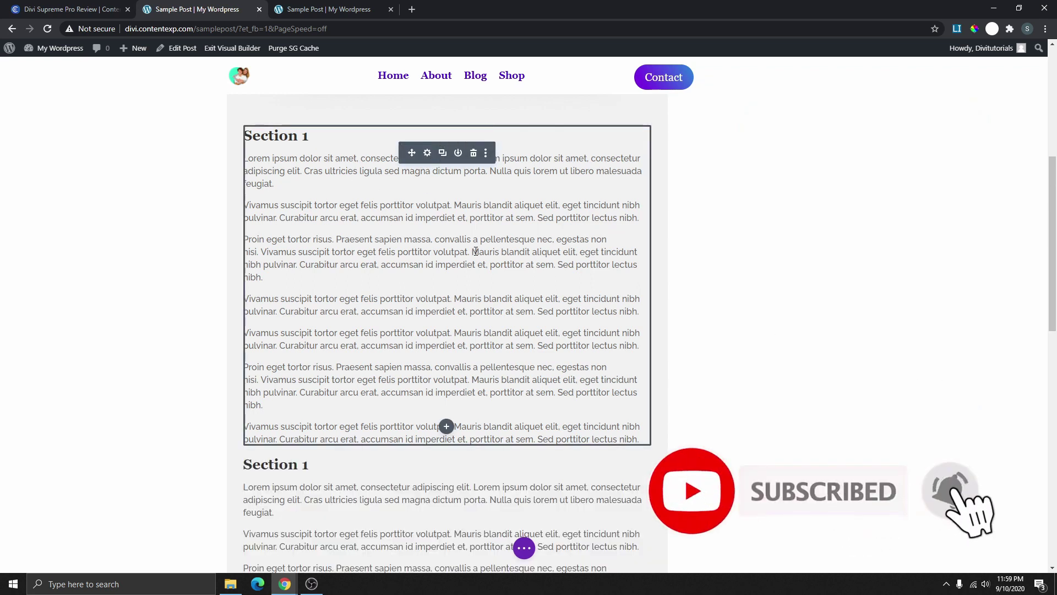
scroll(343, 250, "down", 4)
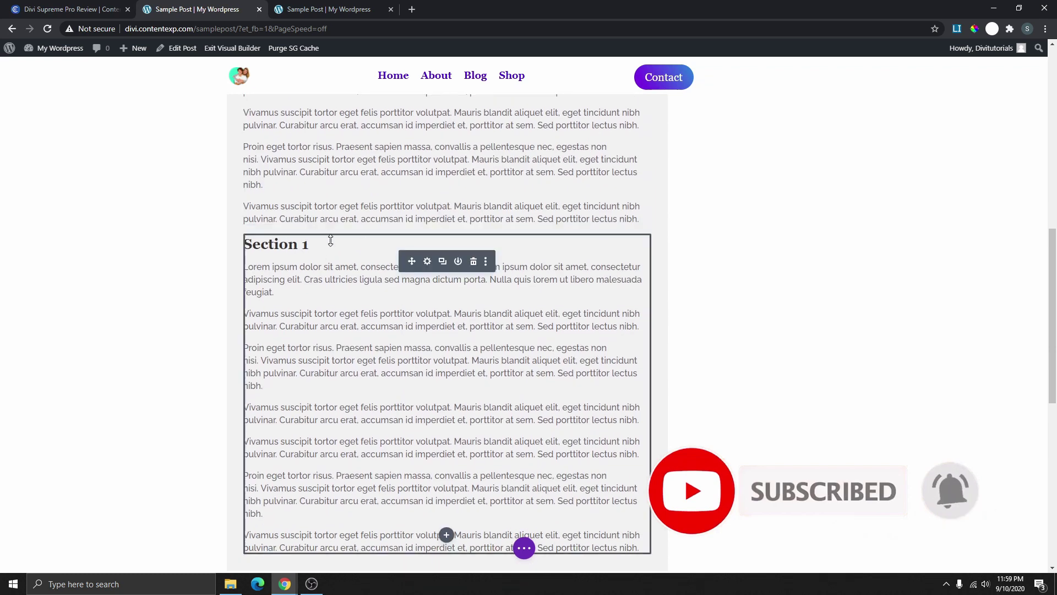
left_click(428, 261)
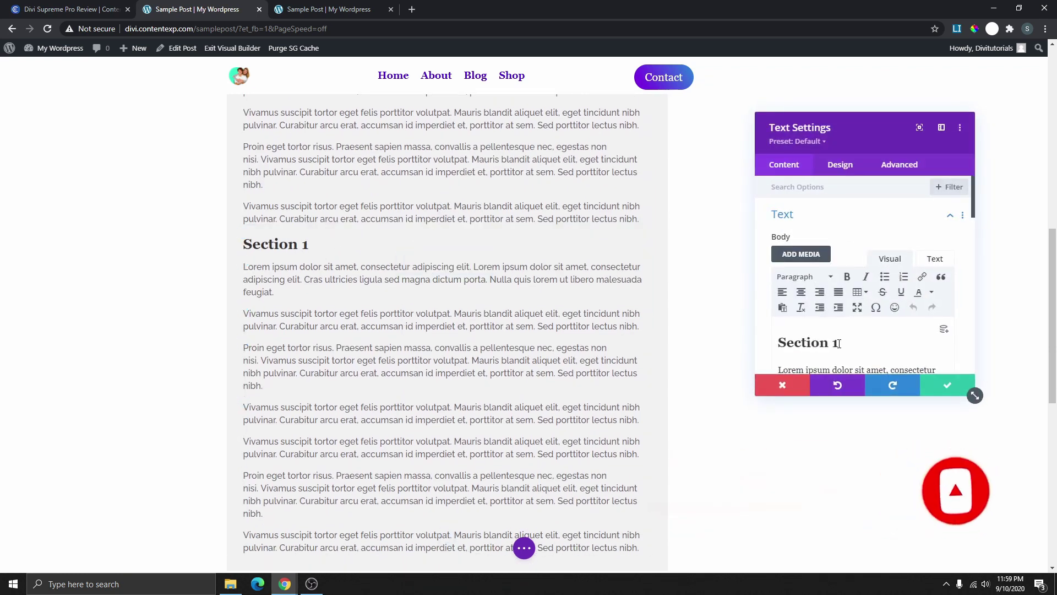
left_click(851, 356)
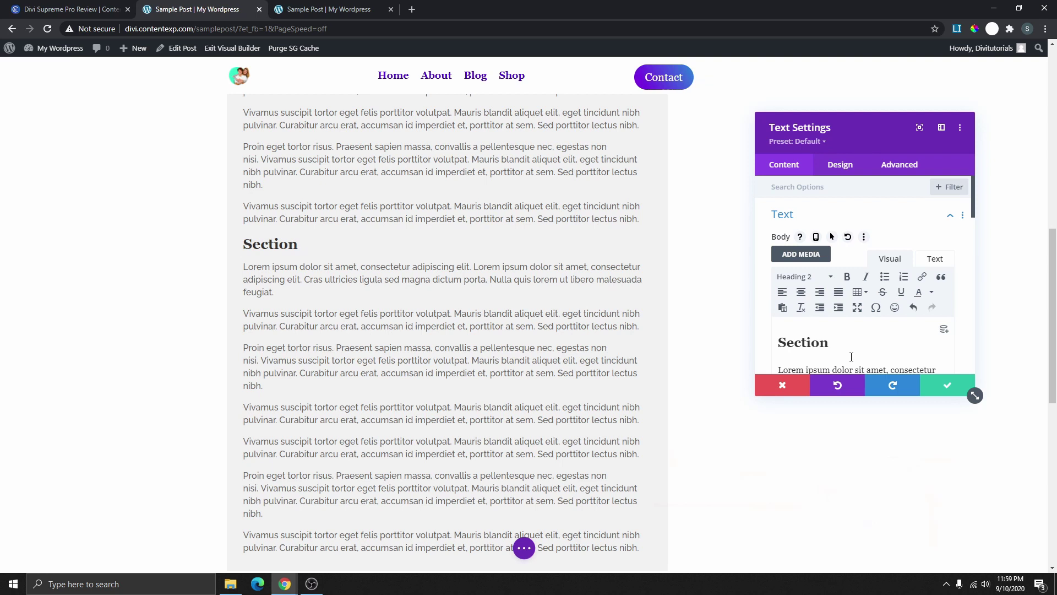
left_click(947, 385)
scroll(434, 347, "down", 8)
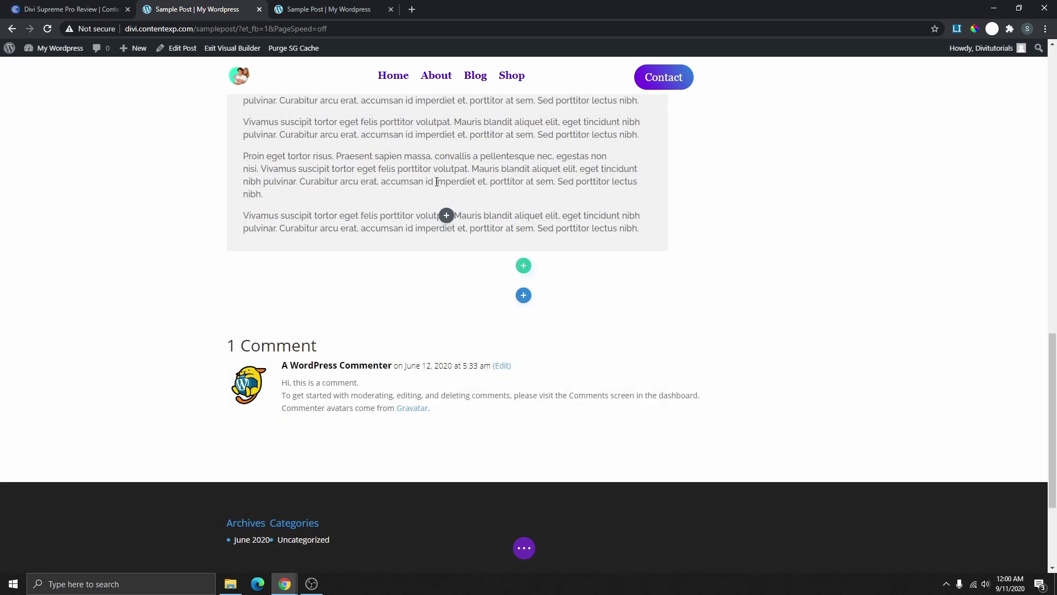
scroll(475, 237, "up", 7)
scroll(483, 220, "down", 2)
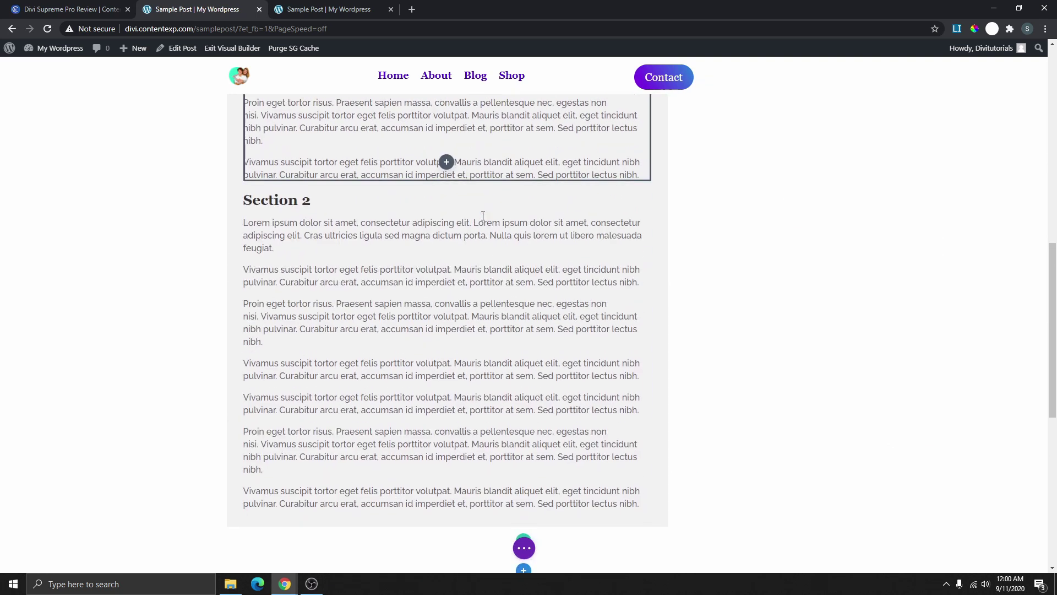
scroll(382, 239, "up", 1)
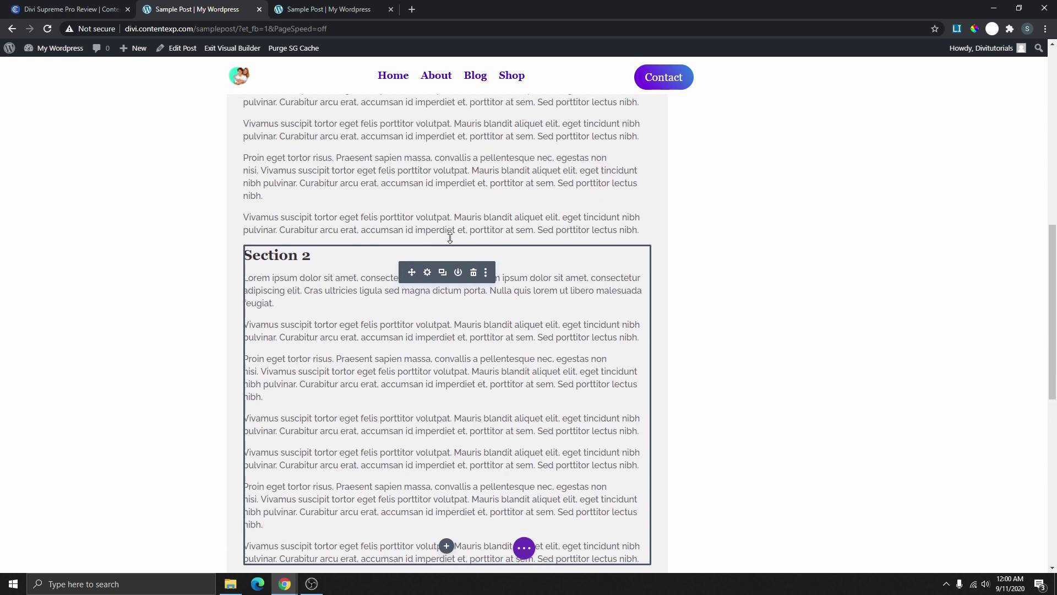
Insert a standard Image module directly below the Section 2 text module
scroll(465, 256, "down", 5)
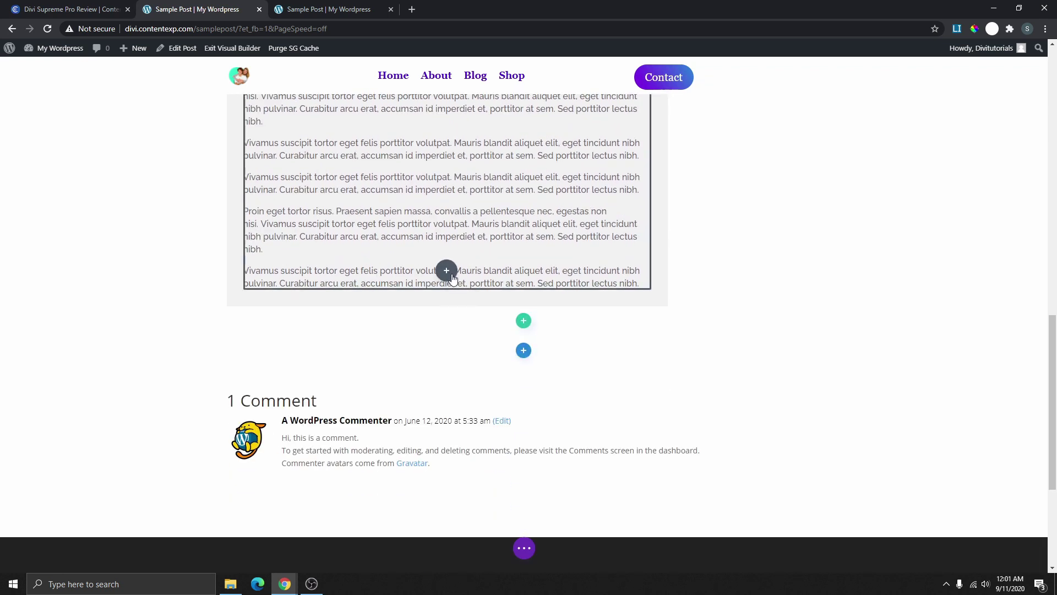
left_click(446, 271)
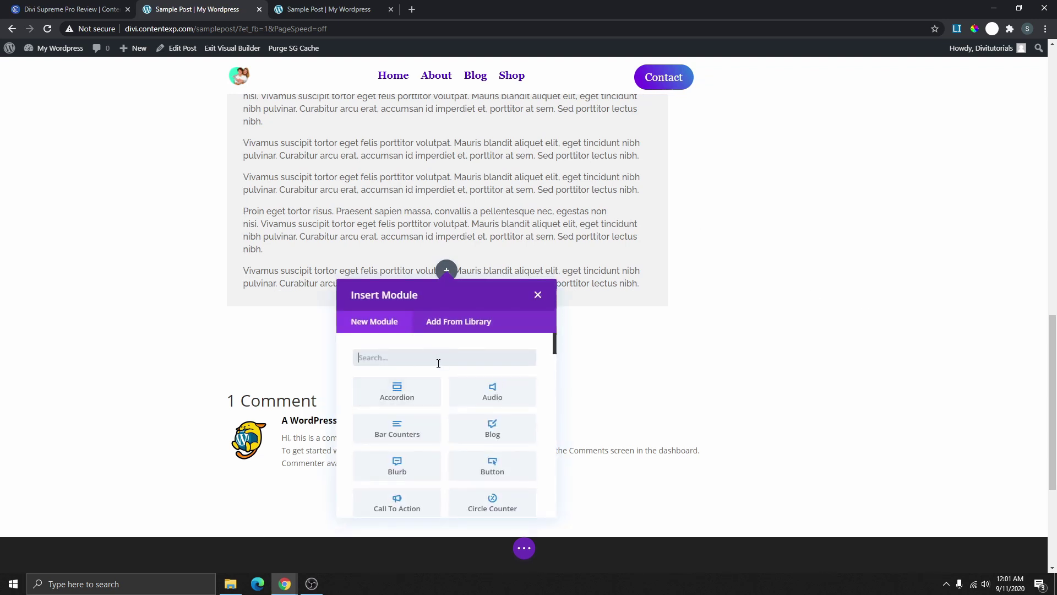
type("image")
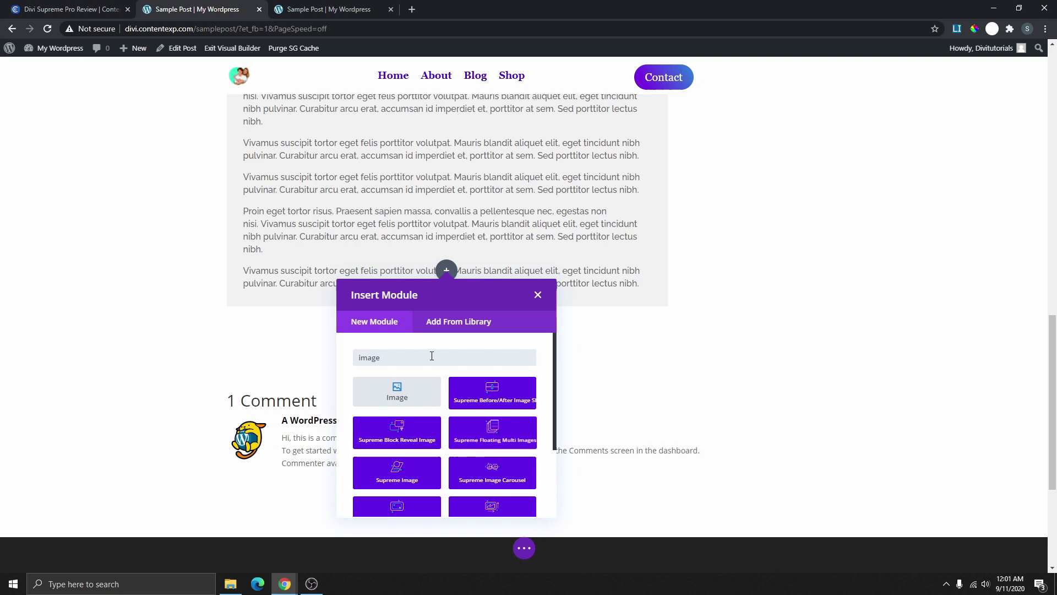
left_click(415, 391)
scroll(458, 324, "down", 3)
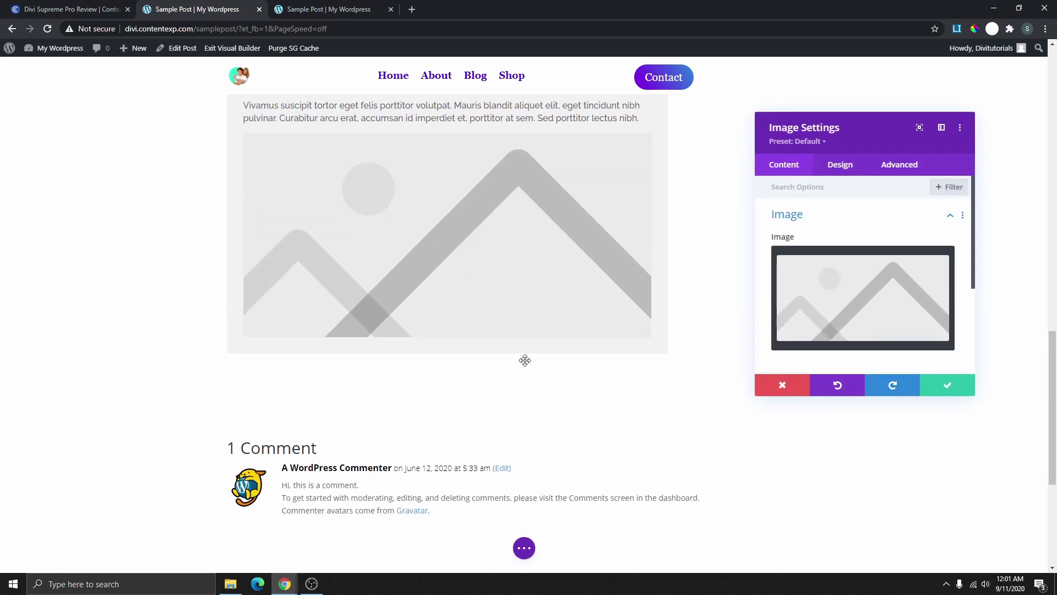
Choose boutique_14.jpg from the media library as the new image module's picture
left_click(885, 314)
left_click(182, 201)
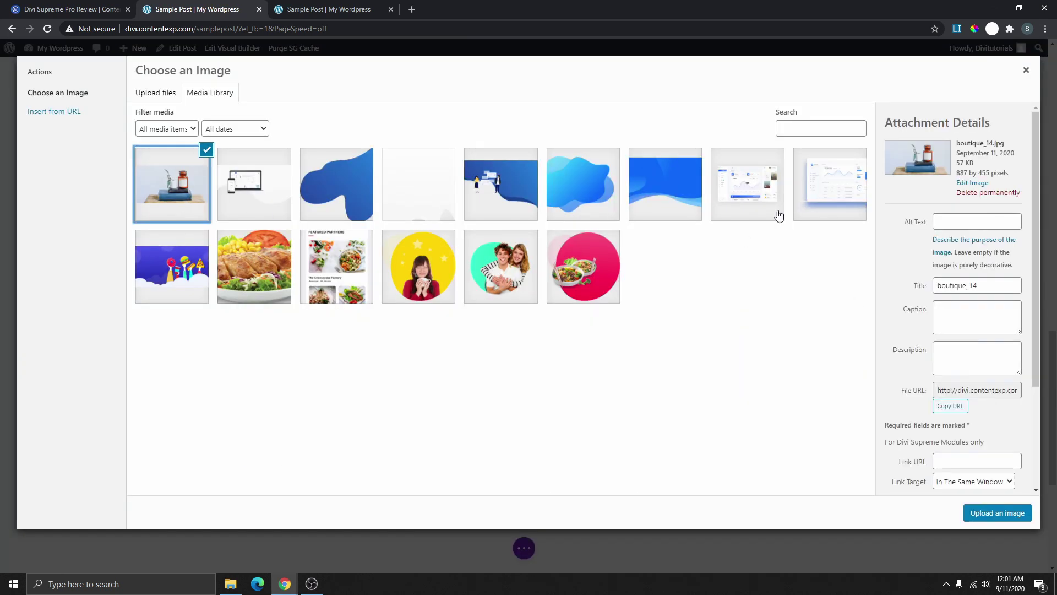
left_click(997, 511)
scroll(465, 299, "up", 3)
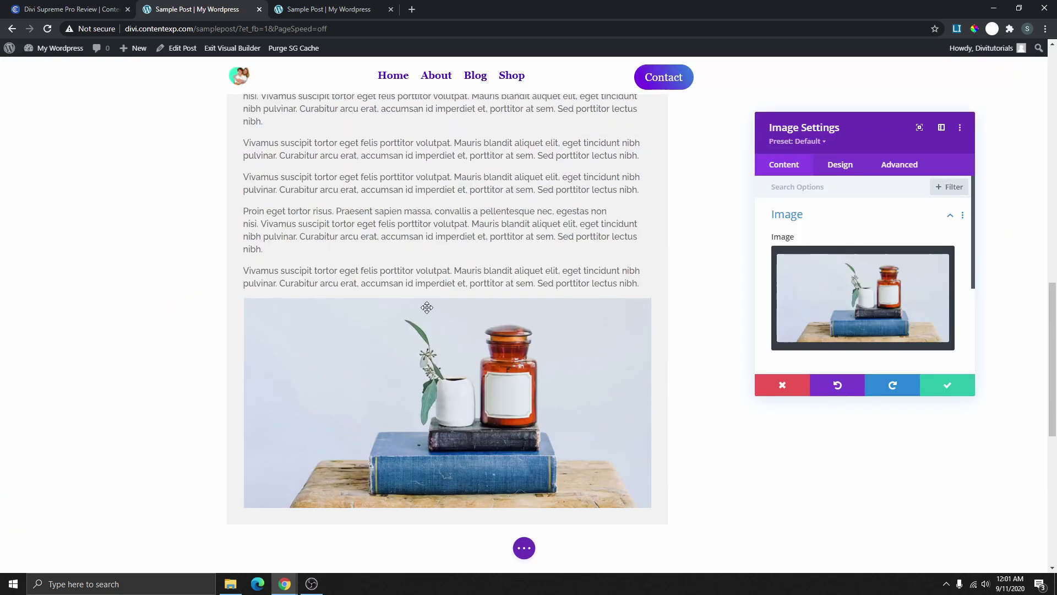
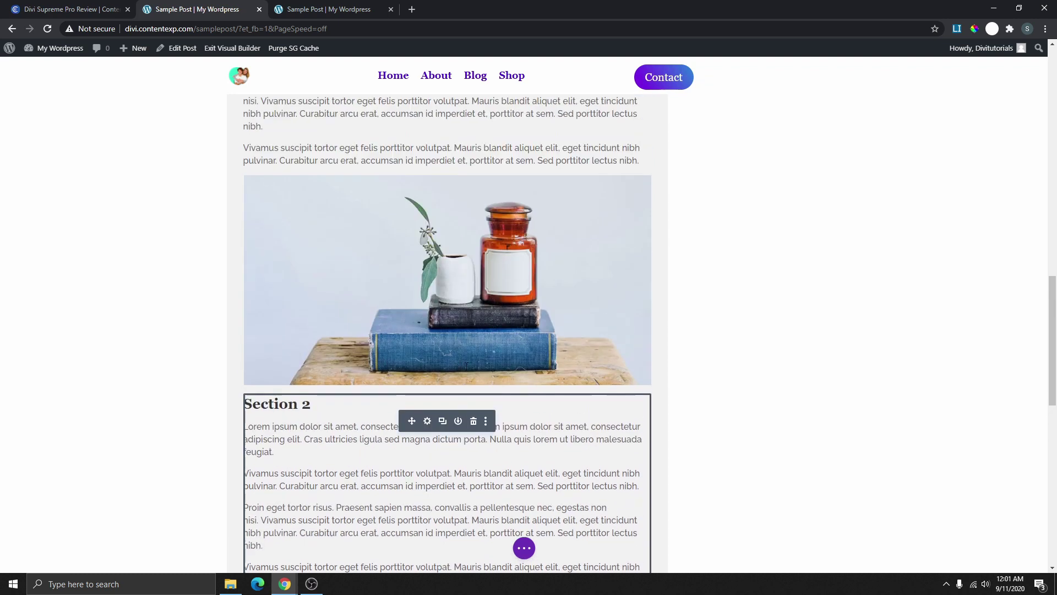
Change the heading of the text module directly below the plant-and-books image to Section 3
scroll(385, 364, "down", 3)
left_click(317, 363)
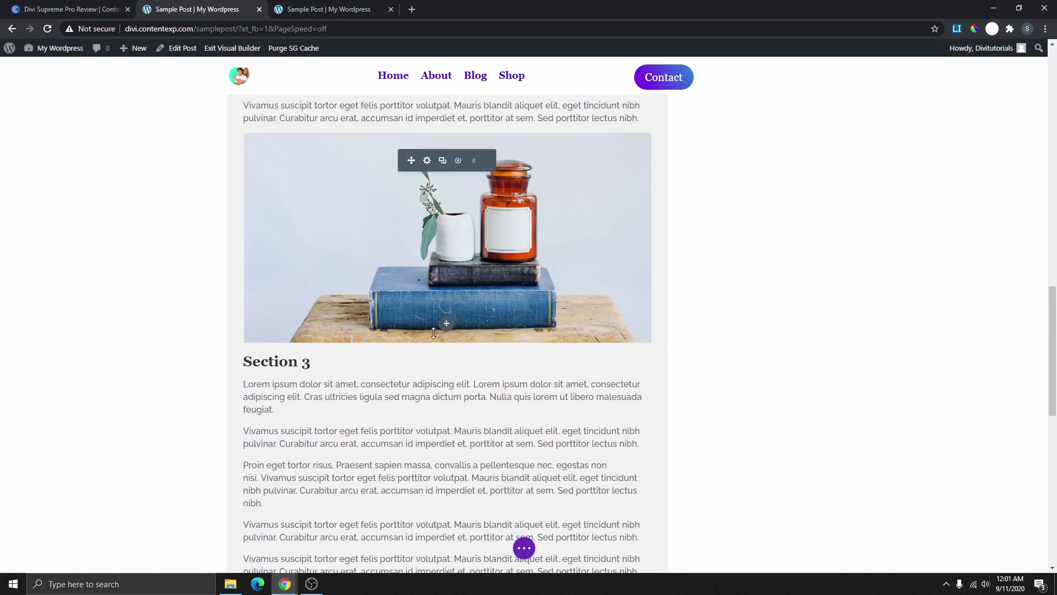
scroll(523, 303, "down", 12)
scroll(545, 346, "up", 15)
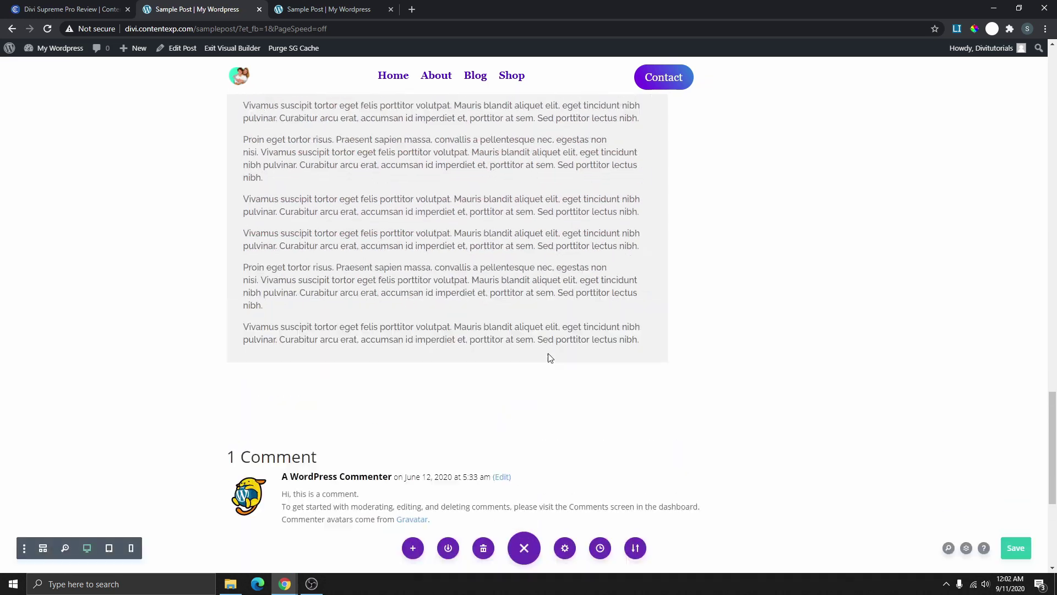
scroll(553, 359, "up", 10)
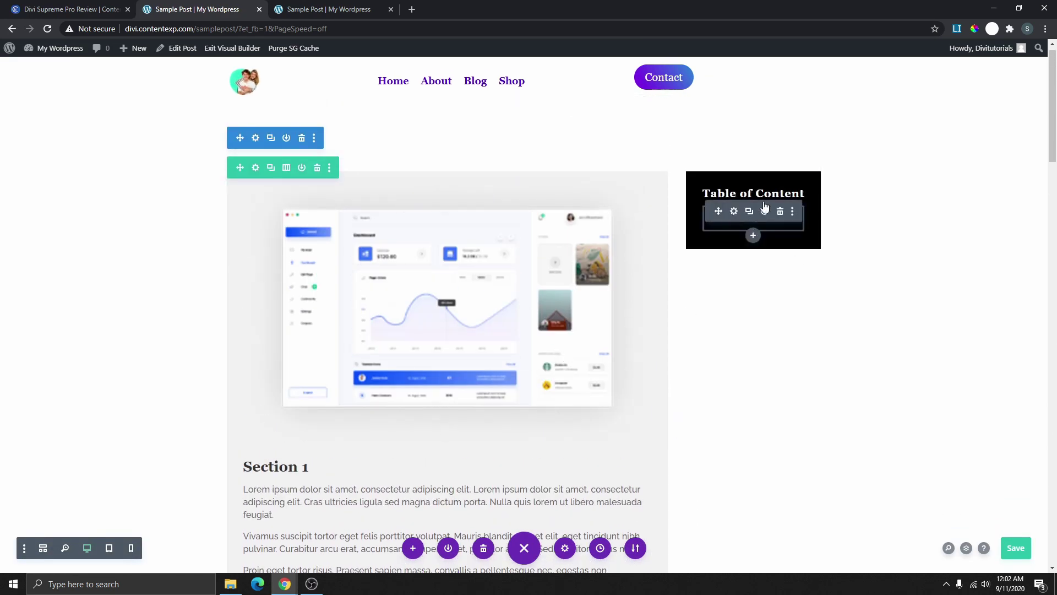
Examine the heading text in the settings of the sidebar's Table of Content title module, and close the settings
mouse_move(733, 202)
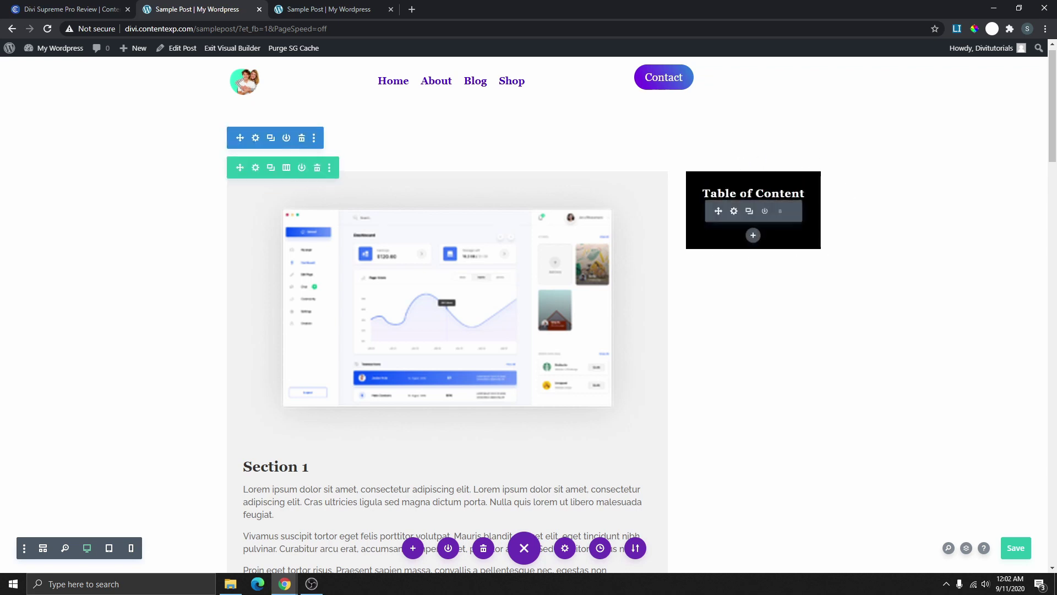
left_click(735, 195)
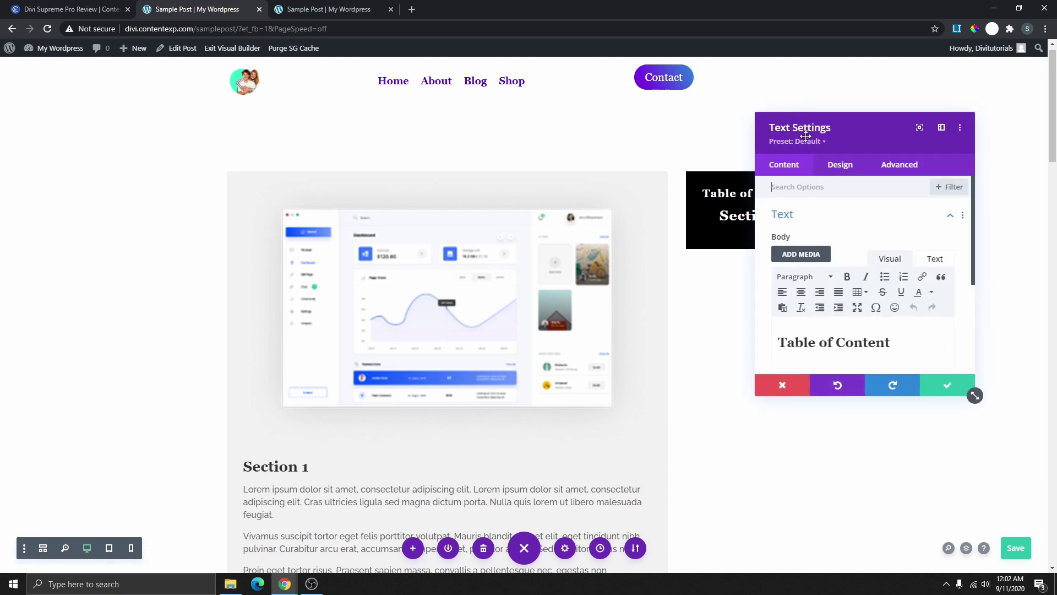
left_click_drag(835, 341, 782, 337)
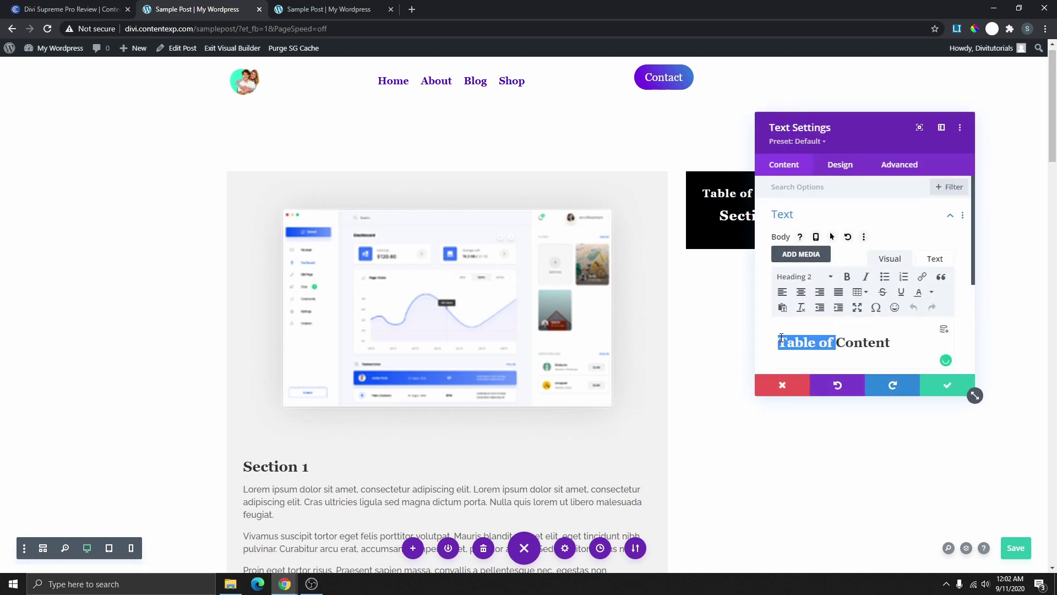
left_click(947, 384)
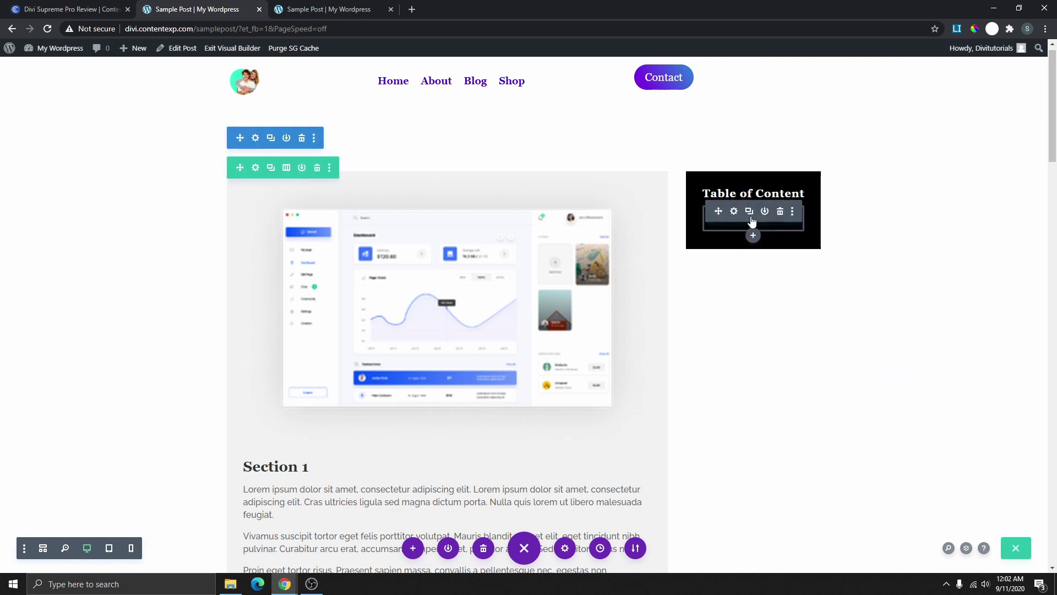
Duplicate the sidebar's Section 1 text module directly below the original, and change the copy's heading to Section 2
left_click(734, 212)
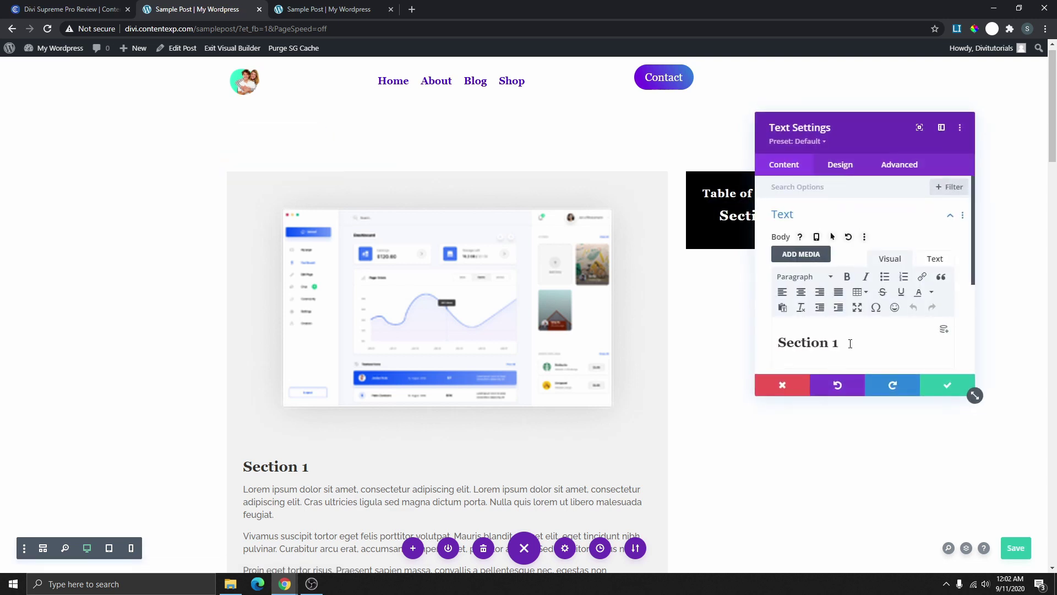
left_click(946, 385)
mouse_move(778, 224)
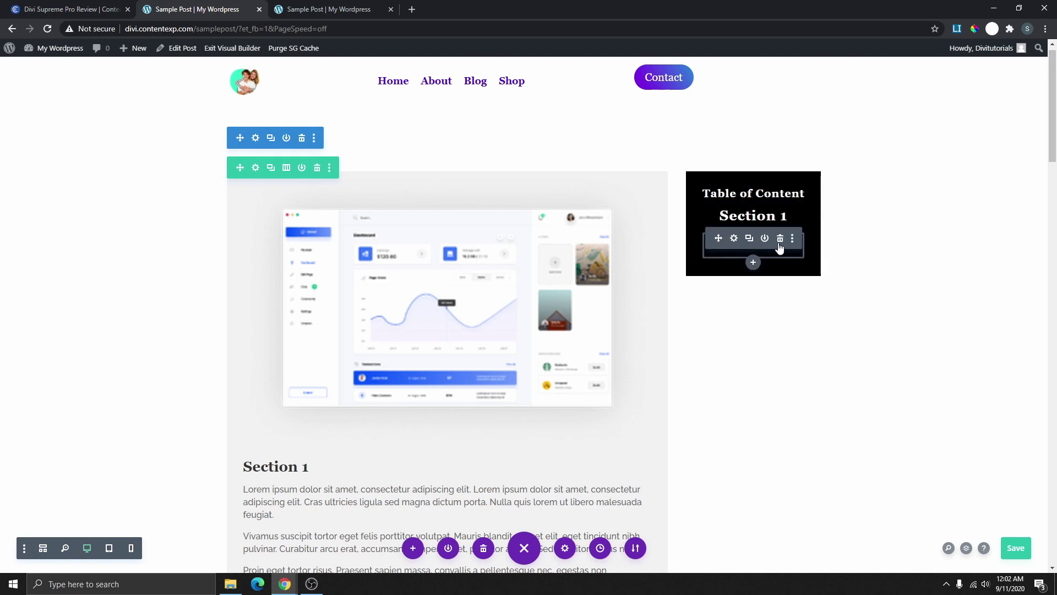
left_click(742, 241)
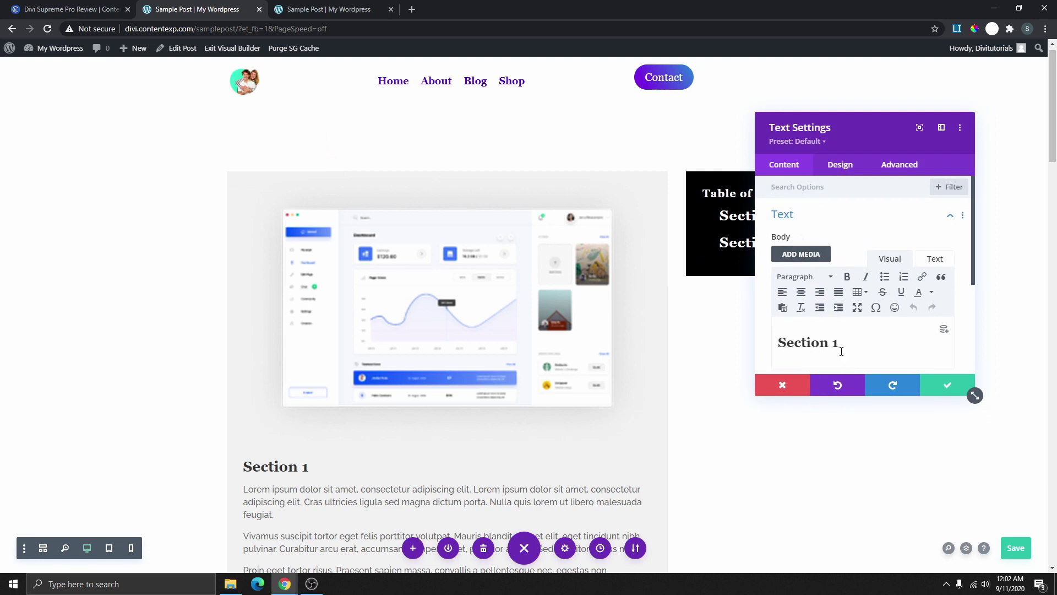
left_click(840, 344)
key("BackSpace")
type("2")
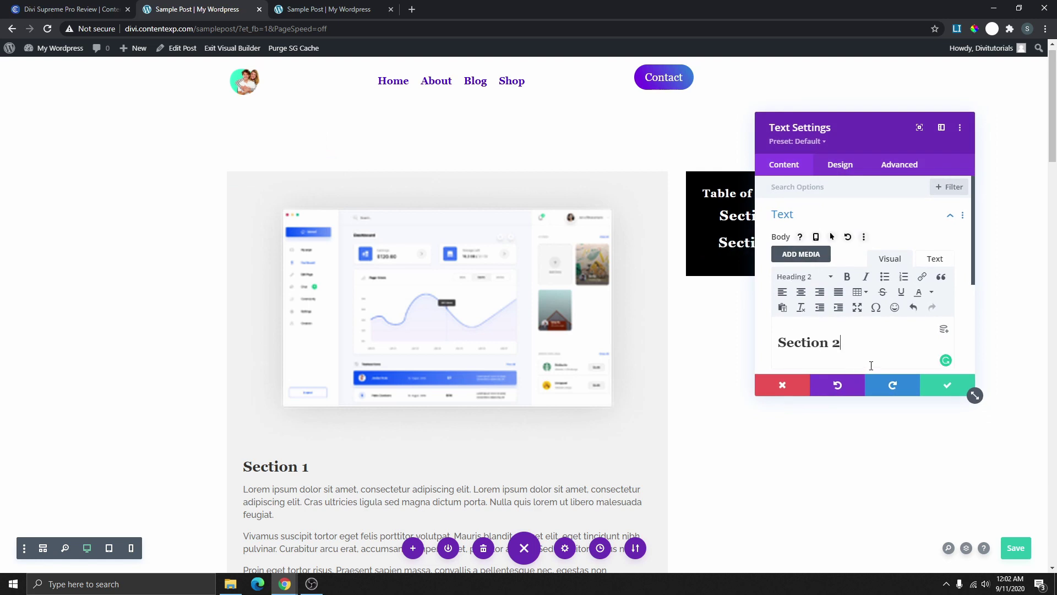
Set the heading of the third sidebar entry, directly below Section 2, to Image and save the module settings
key("BackSpace")
type("3")
scroll(415, 387, "down", 10)
scroll(473, 260, "up", 2)
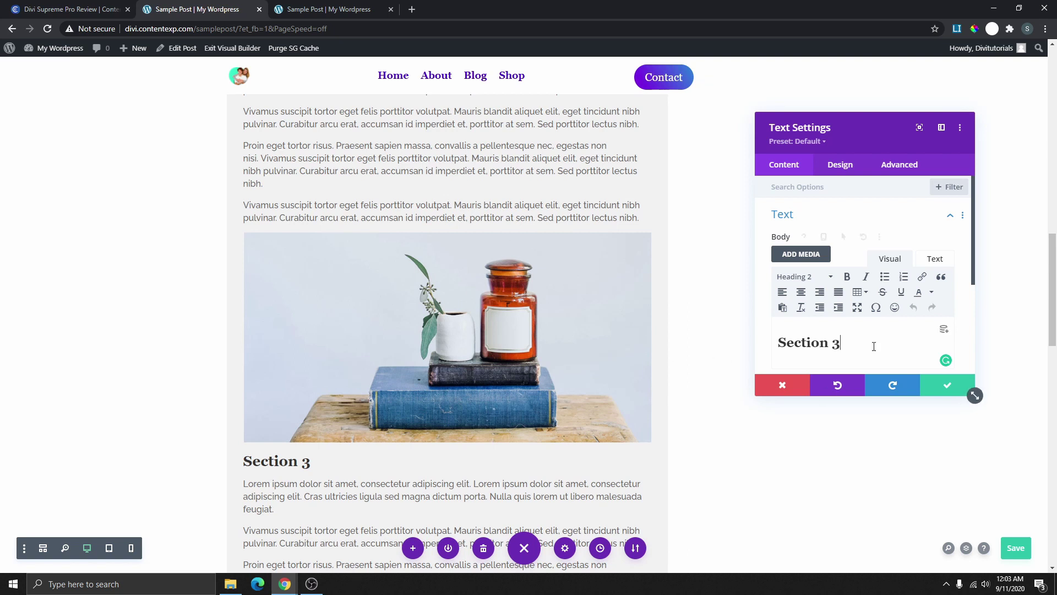
left_click_drag(852, 346, 777, 343)
type("Image")
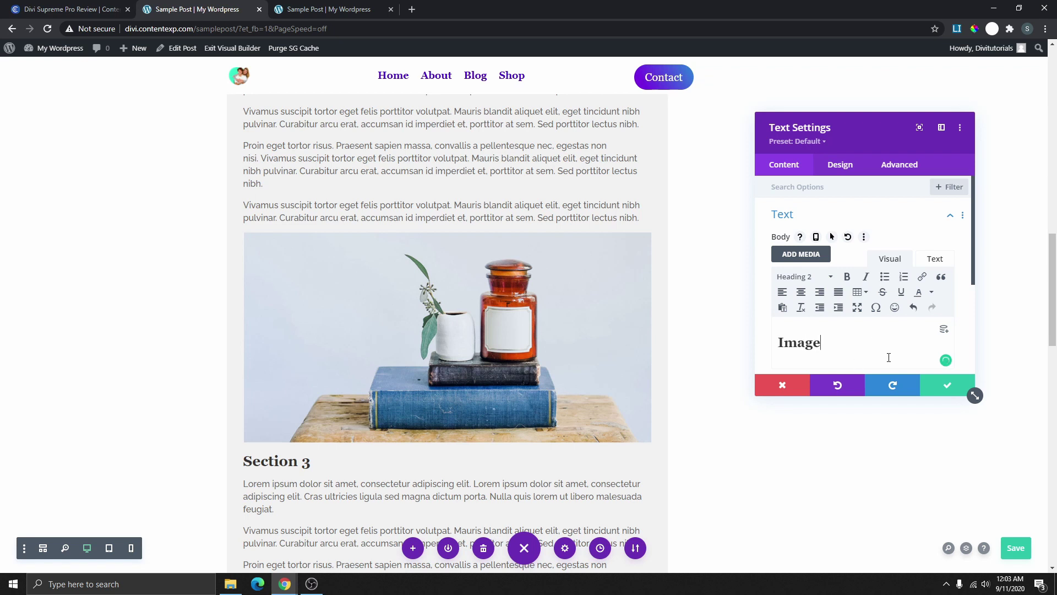
left_click(945, 386)
scroll(786, 334, "up", 15)
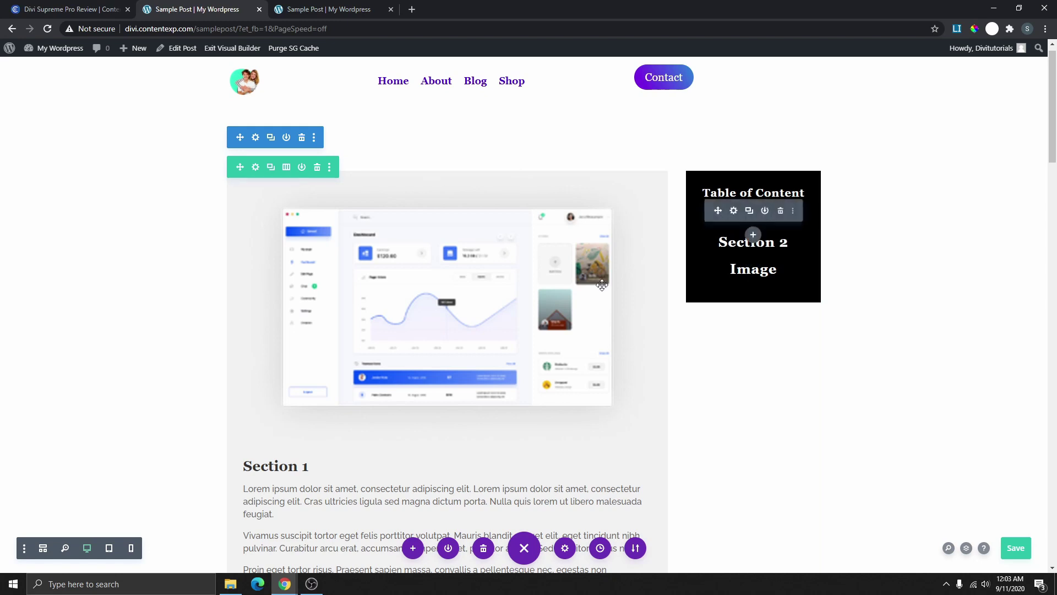
Place a duplicate of the sidebar's Section 2 text module directly below the Image entry, and save the page
scroll(342, 294, "down", 5)
scroll(341, 293, "down", 4)
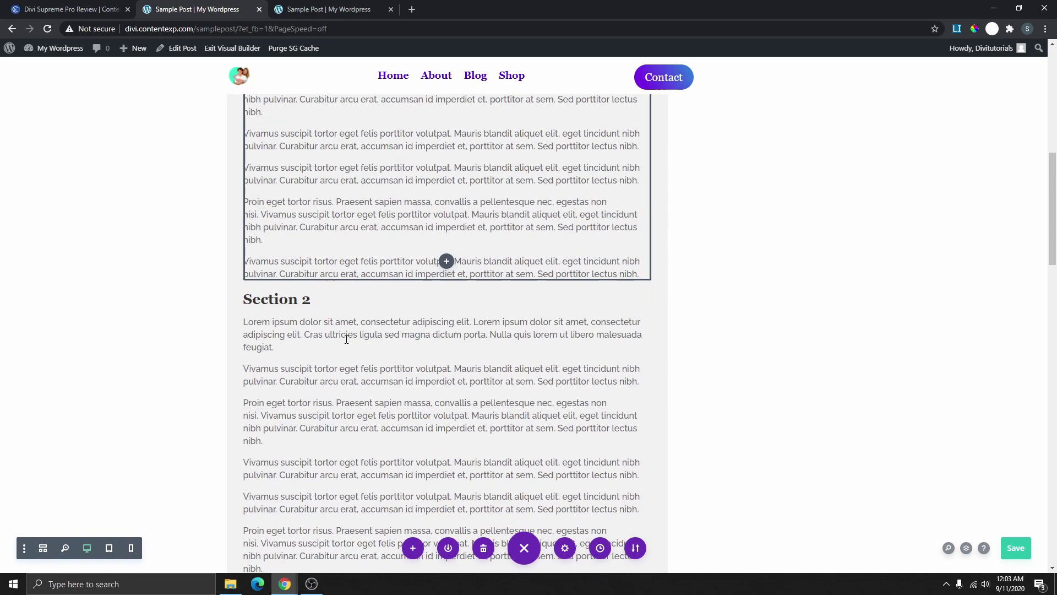
scroll(637, 363, "up", 10)
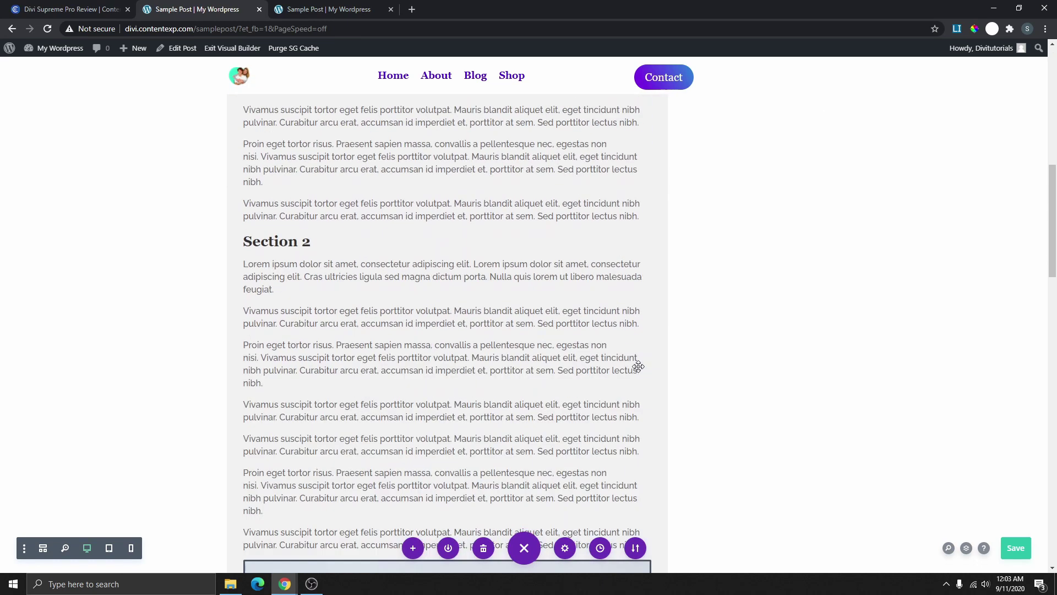
mouse_move(750, 273)
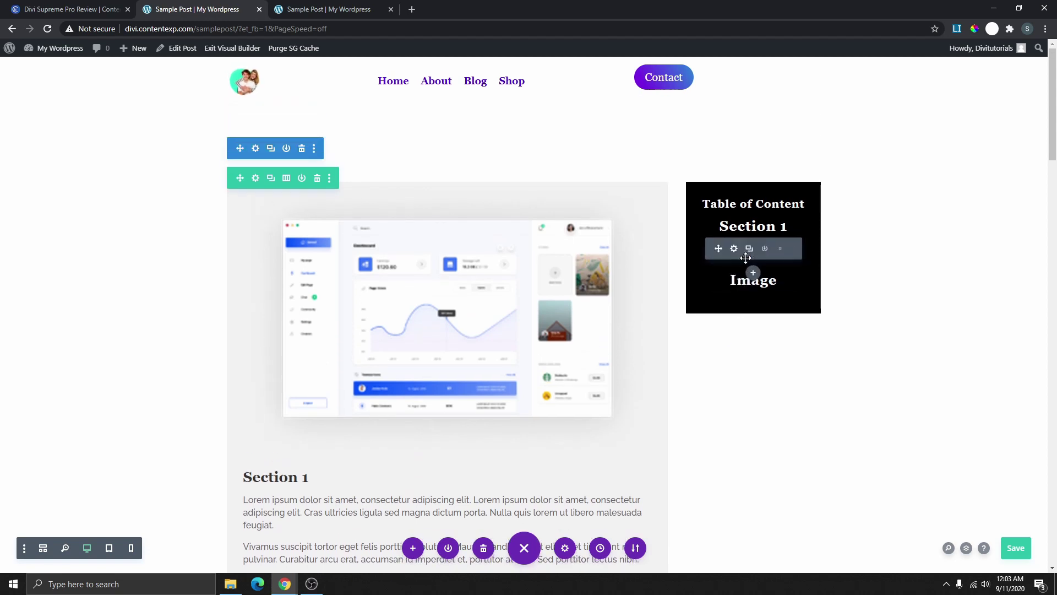
left_click(749, 249)
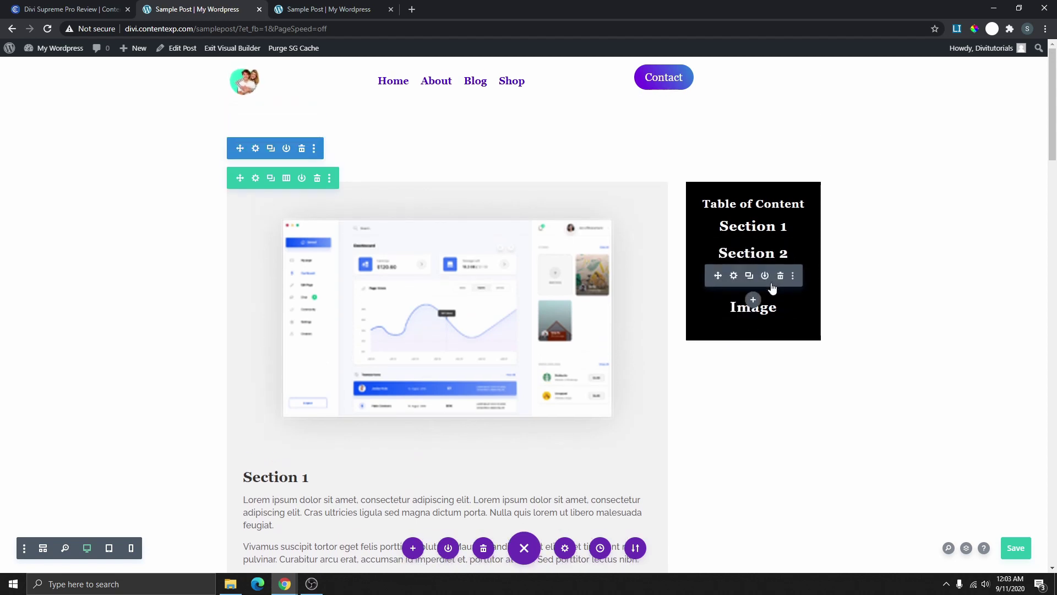
left_click_drag(721, 275, 743, 301)
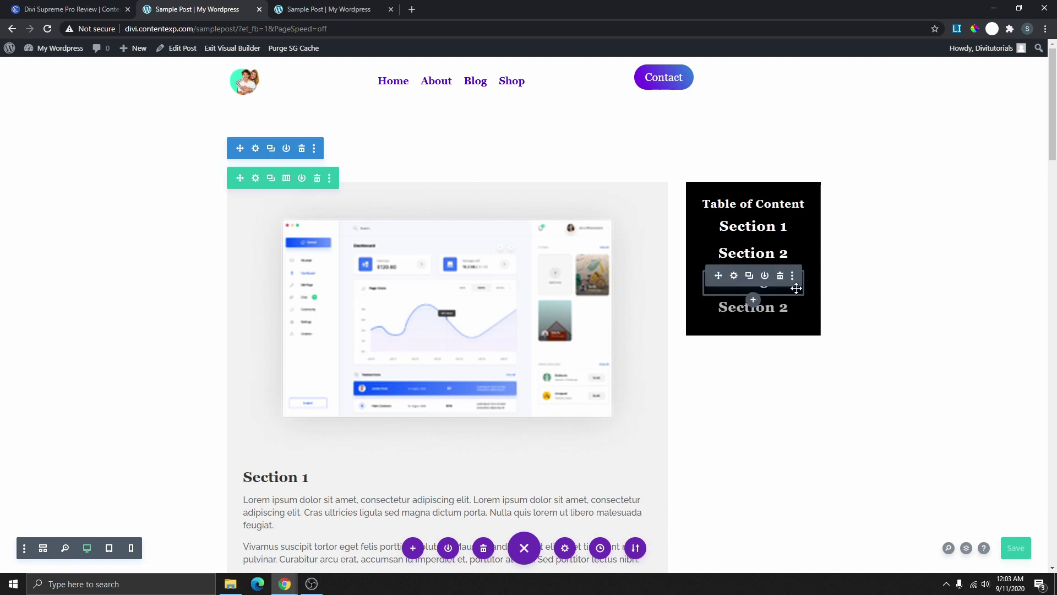
scroll(753, 286, "down", 1)
key("ctrl+s")
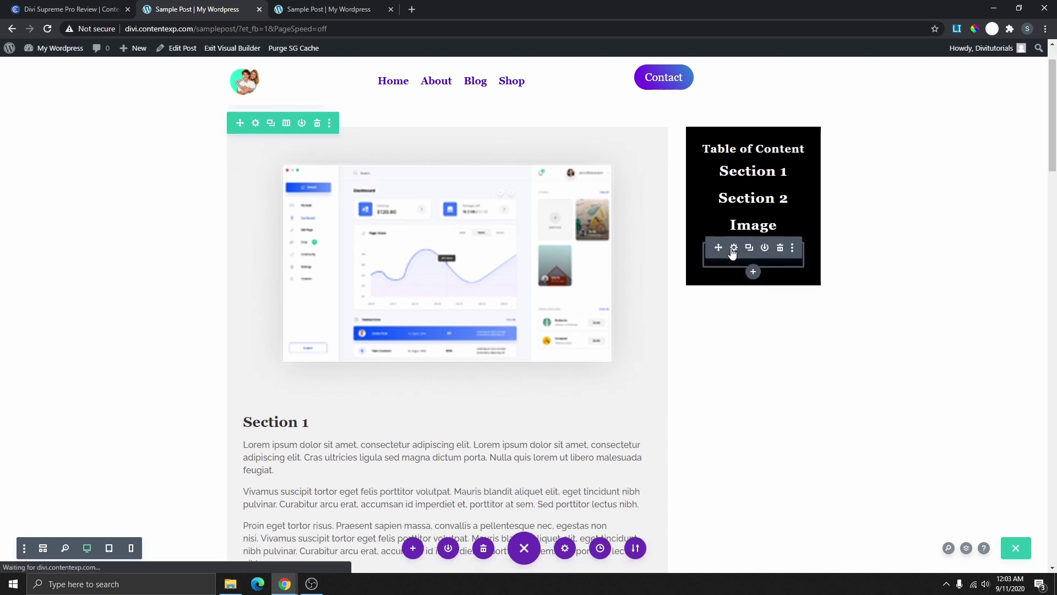
Change the heading of the sidebar entry below Image to Section 3, and add a Section 4 entry beneath it
left_click(734, 247)
left_click(844, 338)
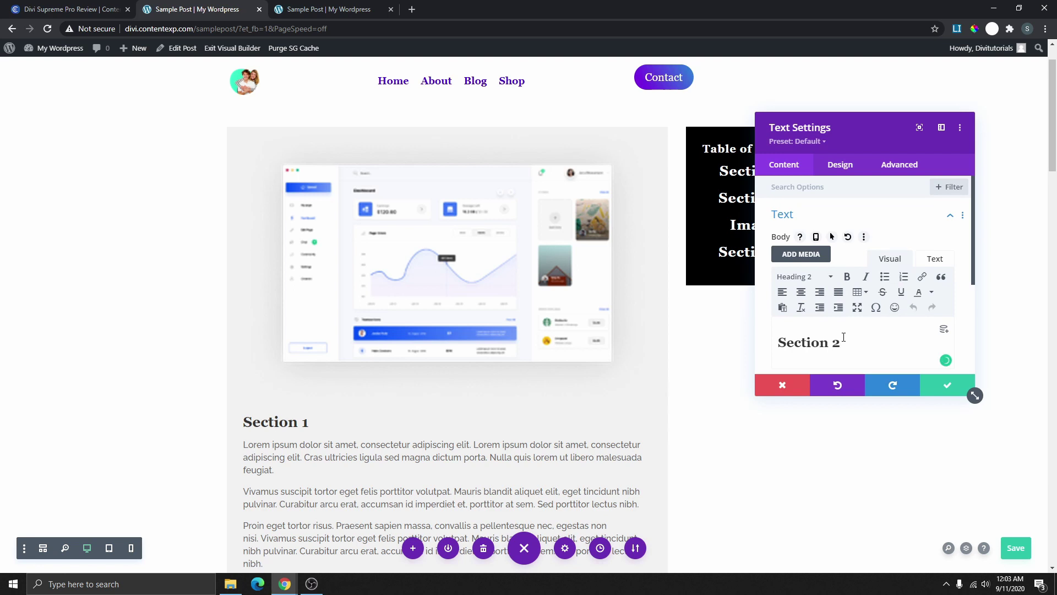
key("BackSpace")
left_click(947, 385)
scroll(540, 236, "down", 18)
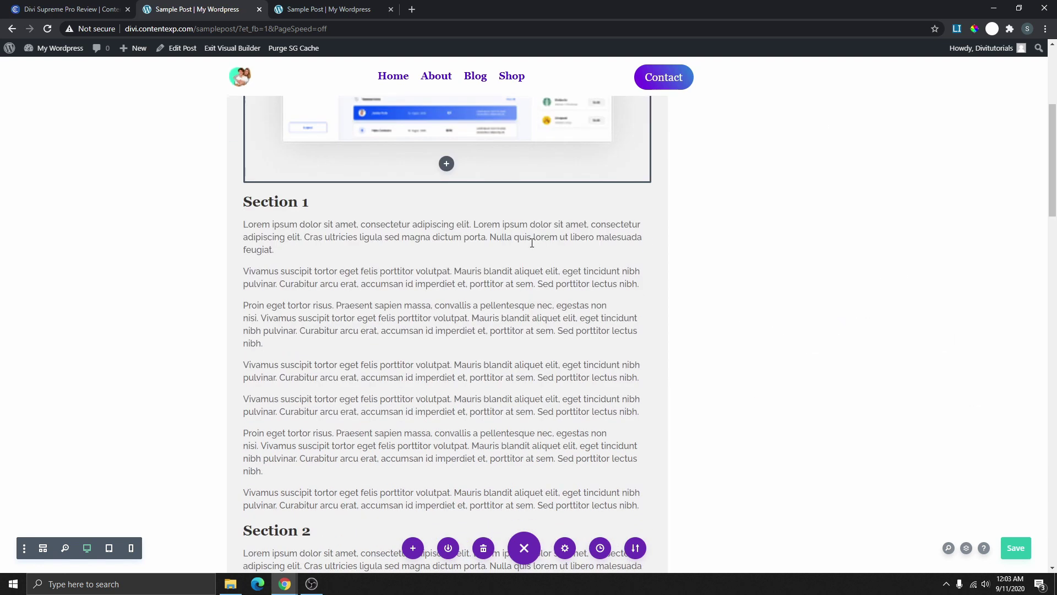
scroll(542, 352, "down", 10)
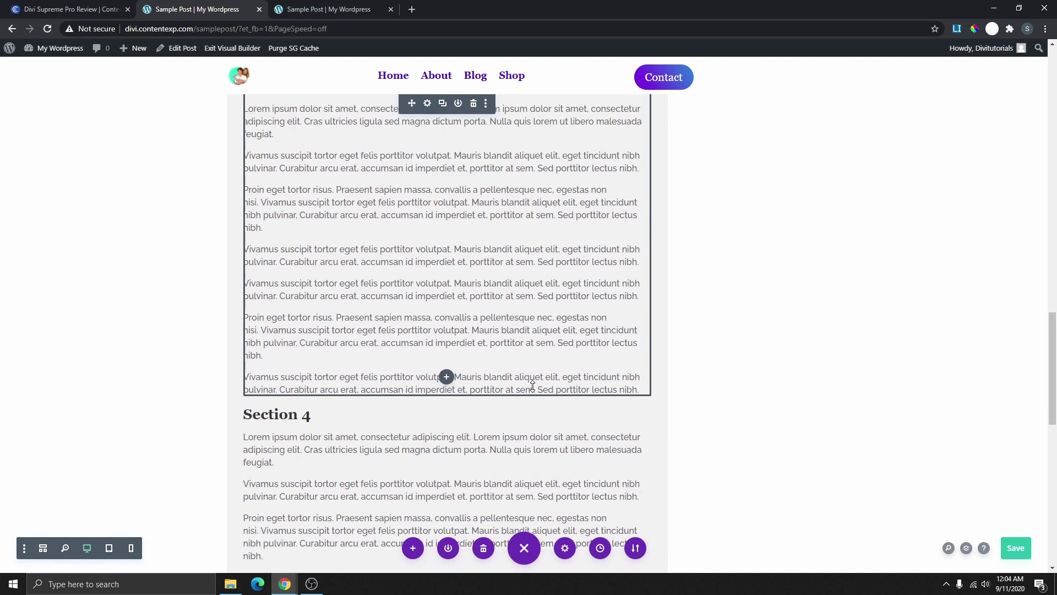
scroll(528, 415, "up", 20)
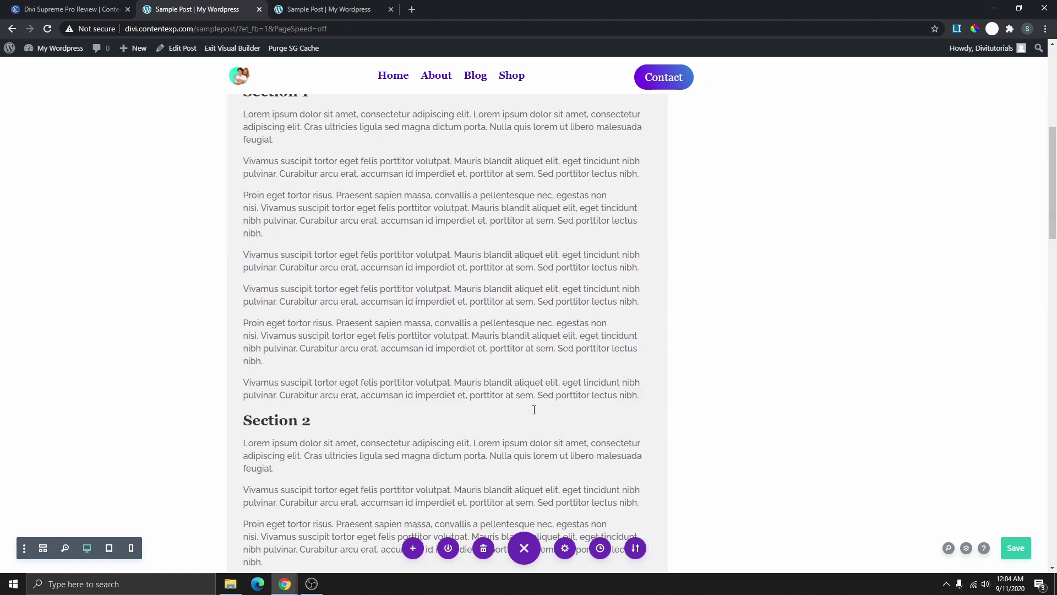
scroll(286, 358, "down", 2)
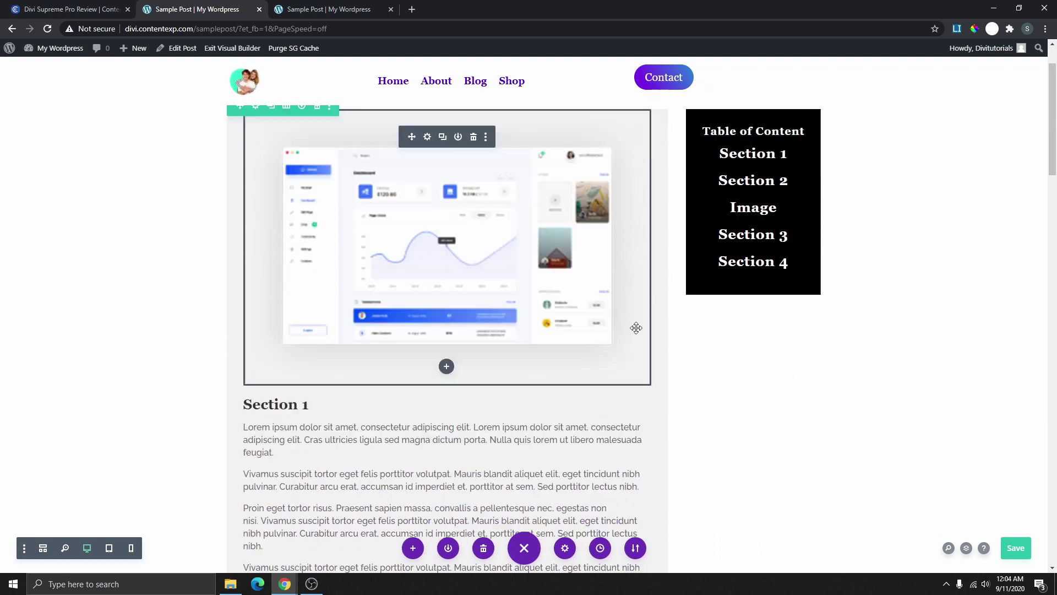
Open the CSS ID and class options of the post's Section 1 text module, and copy its heading text
scroll(382, 252, "down", 3)
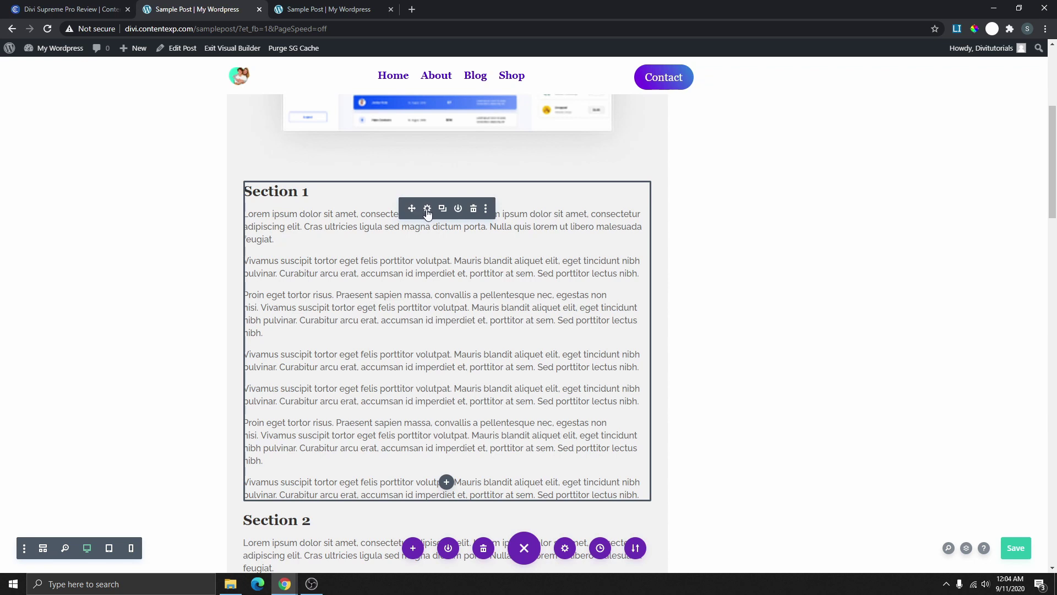
left_click(427, 210)
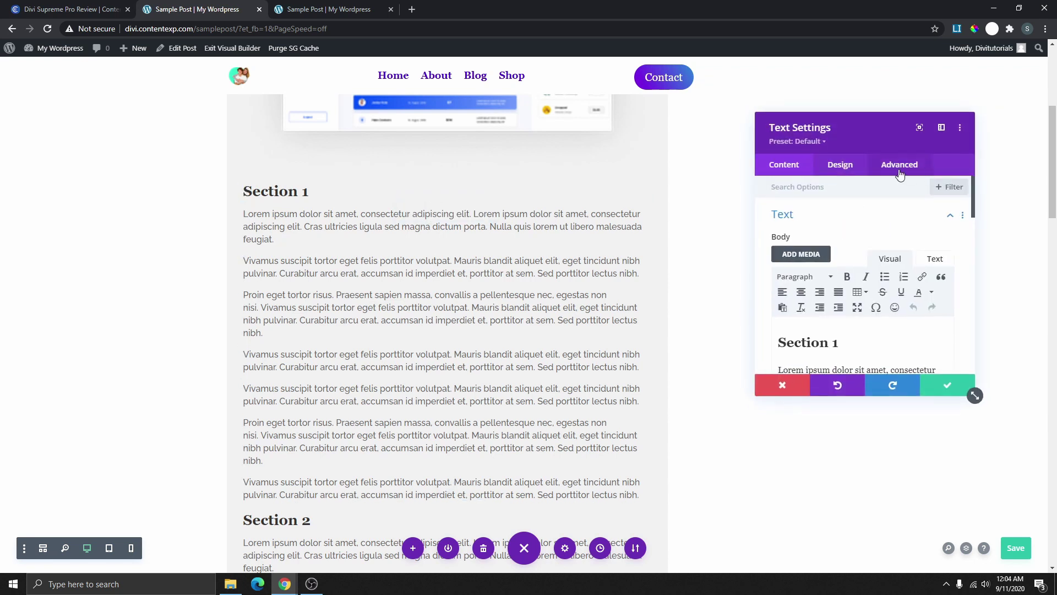
left_click(901, 170)
left_click(814, 215)
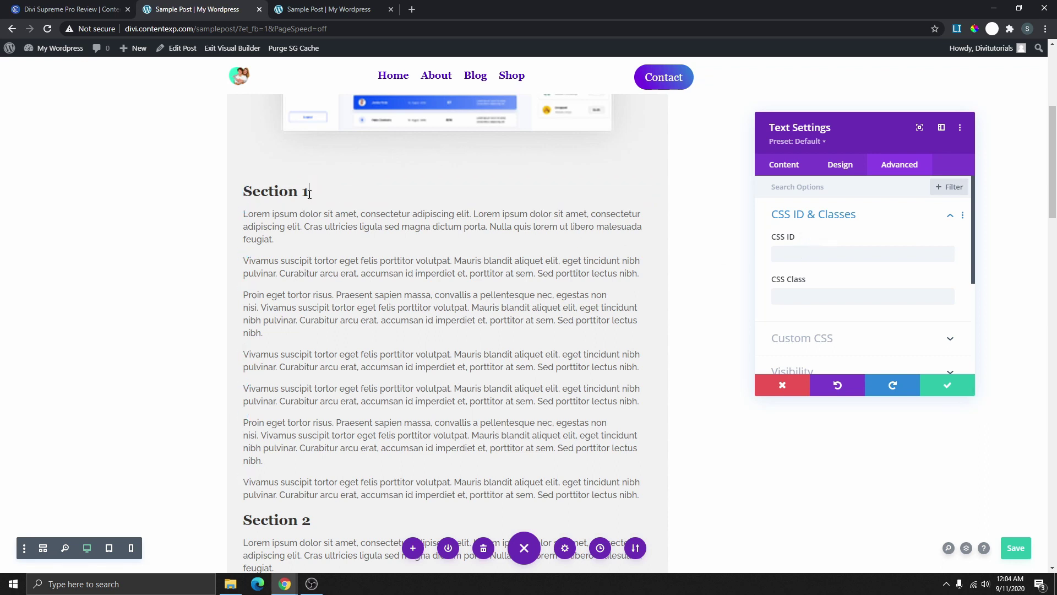
left_click_drag(310, 194, 243, 194)
right_click(257, 191)
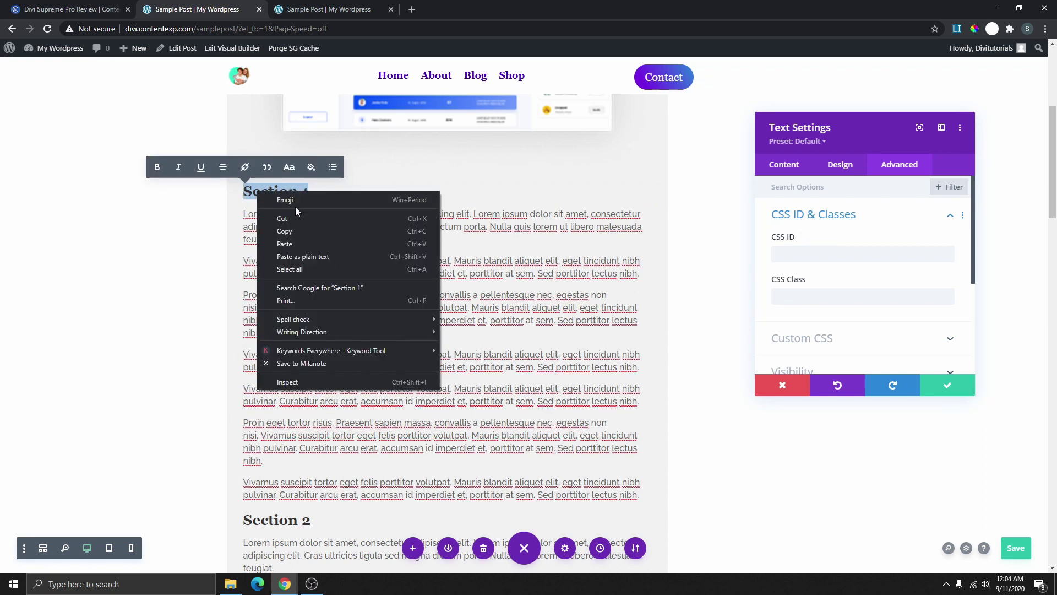
left_click(302, 232)
Set the CSS ID of the post's Section 1 text module to Section1, copy the ID, and save the module settings
left_click(783, 254)
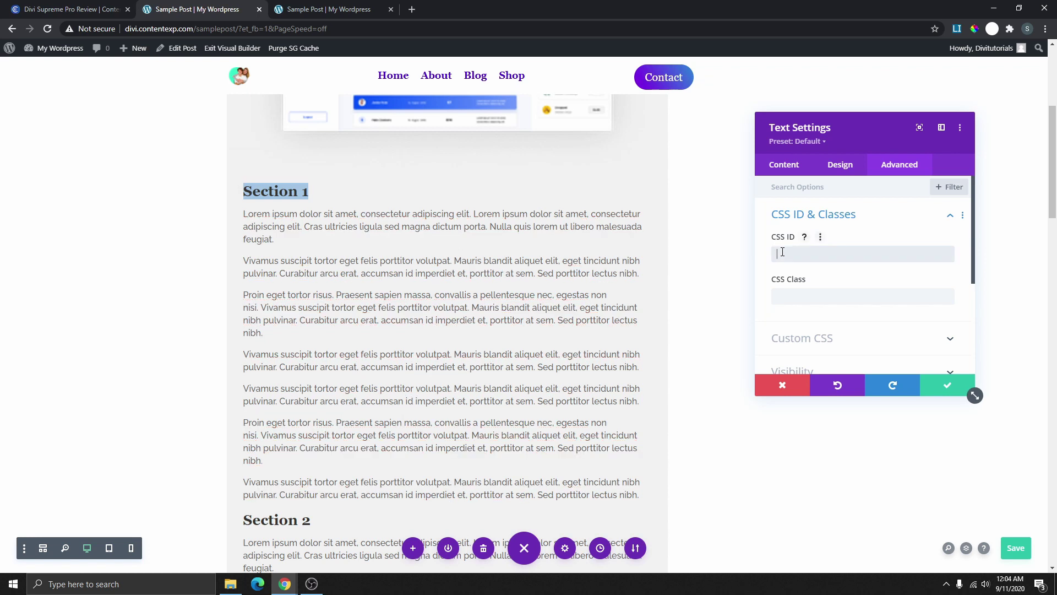
right_click(782, 255)
left_click(824, 338)
key("ctrl+s")
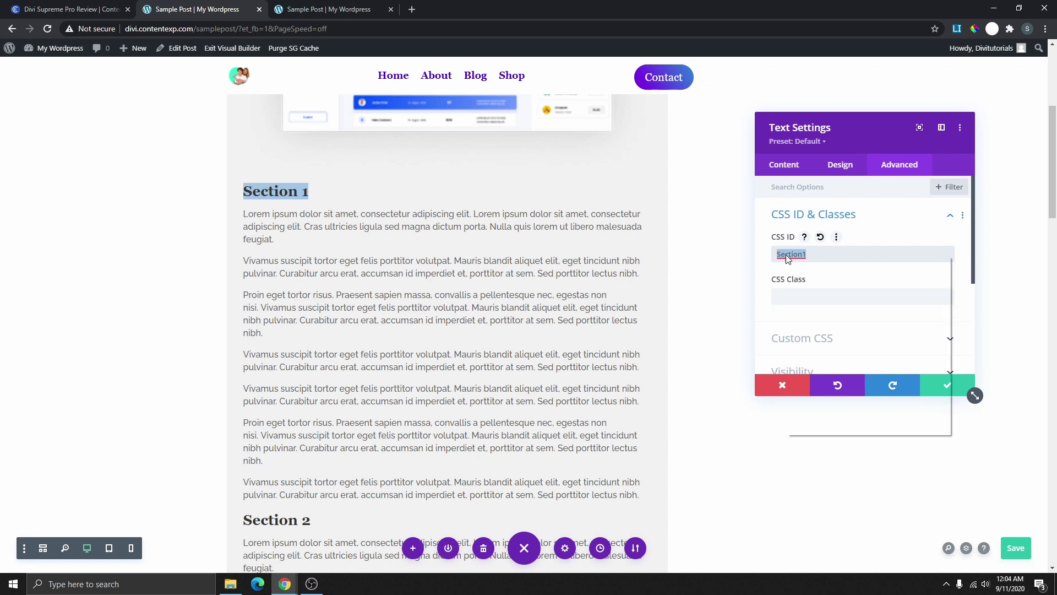
right_click(787, 255)
left_click(828, 359)
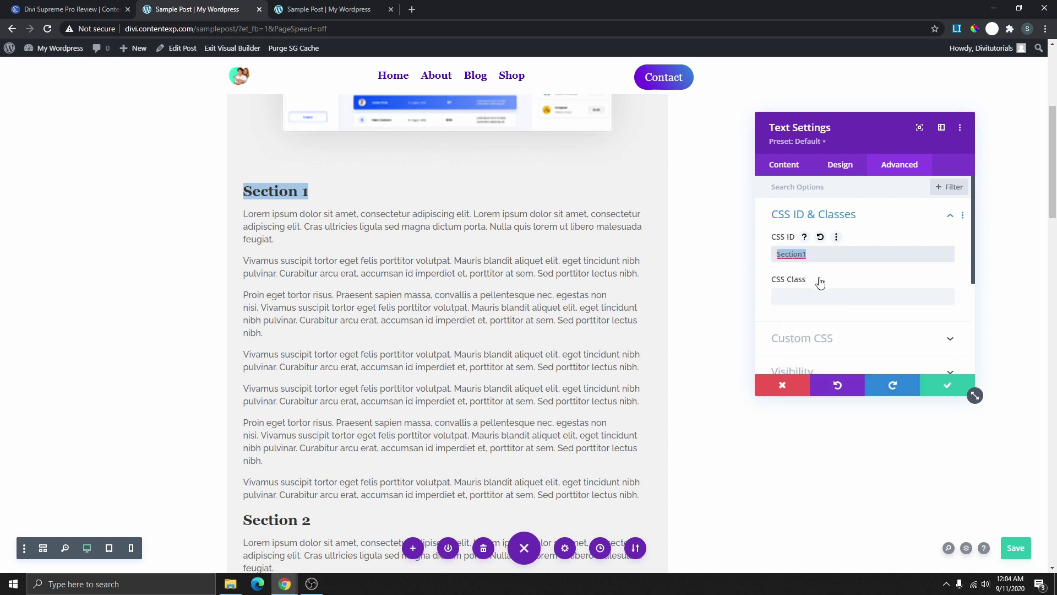
left_click(944, 386)
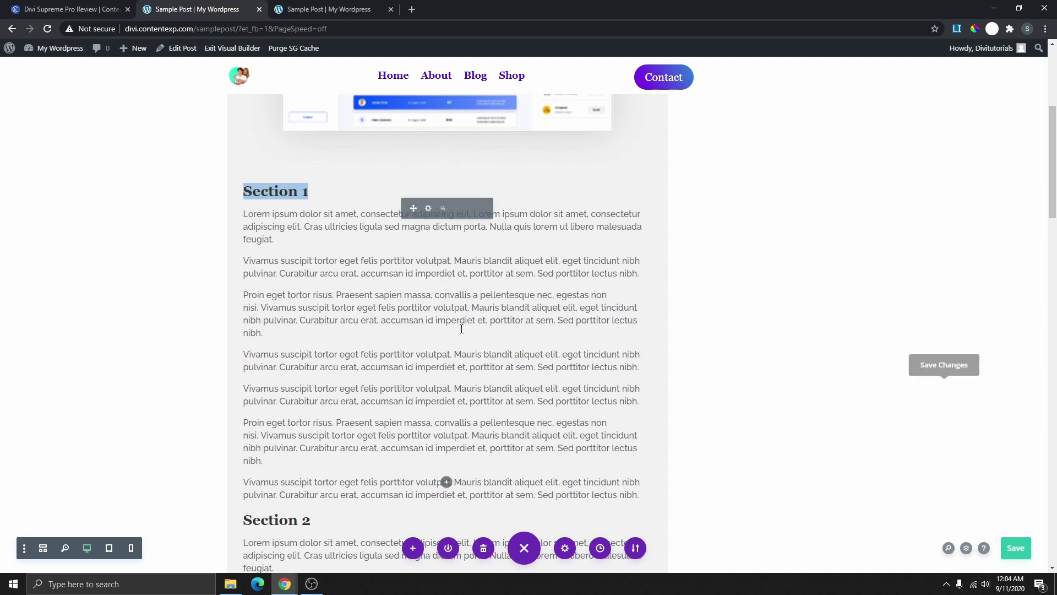
Set the Module Link URL of the sidebar's Section 1 text module to #Section1, and save the module settings
scroll(444, 481, "up", 5)
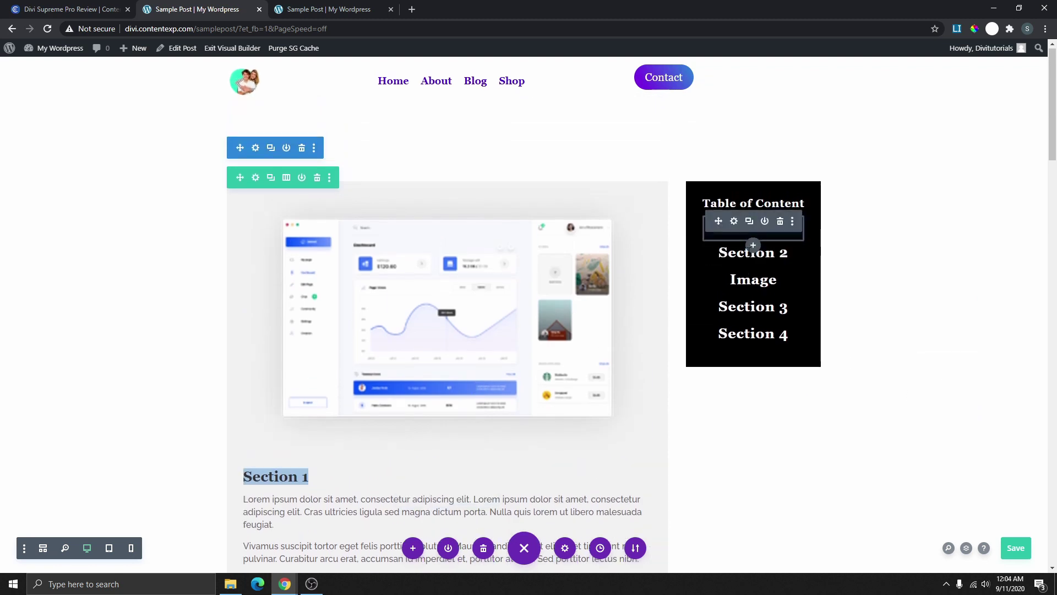
left_click(736, 222)
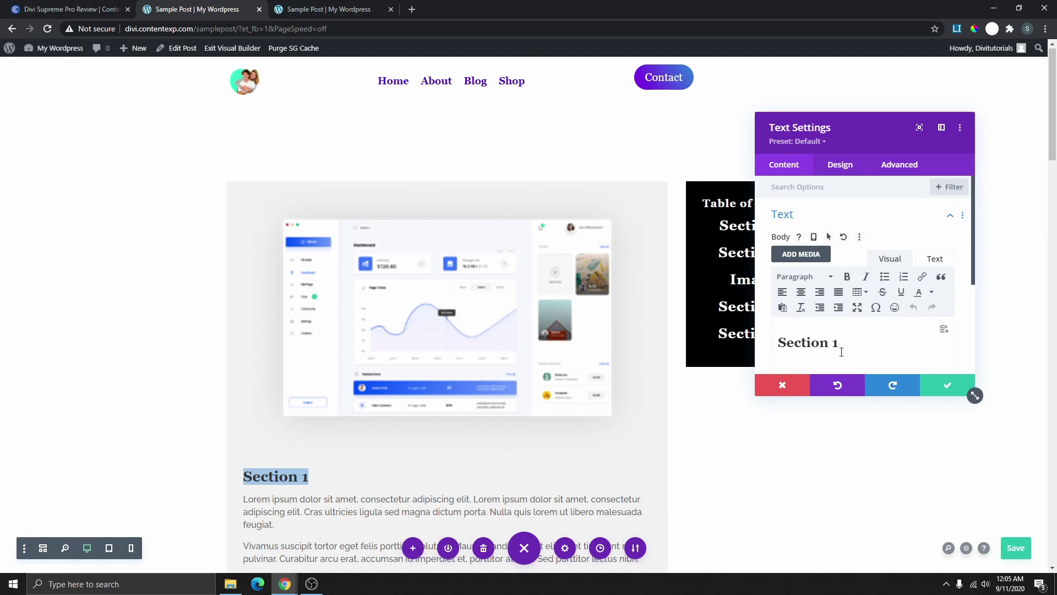
scroll(837, 306, "down", 2)
scroll(835, 288, "up", 2)
scroll(868, 246, "down", 3)
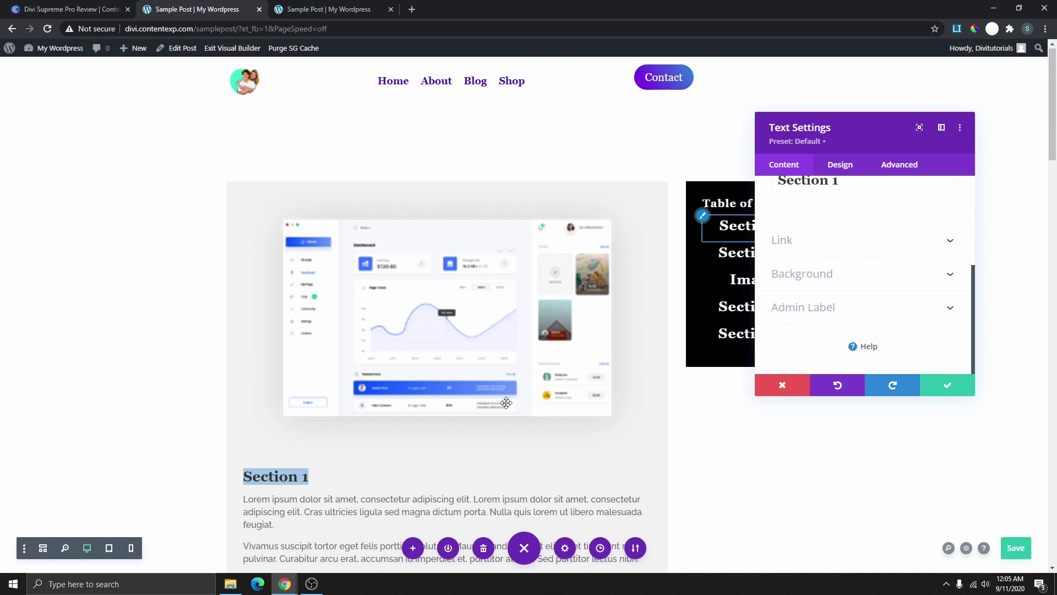
scroll(345, 380, "down", 2)
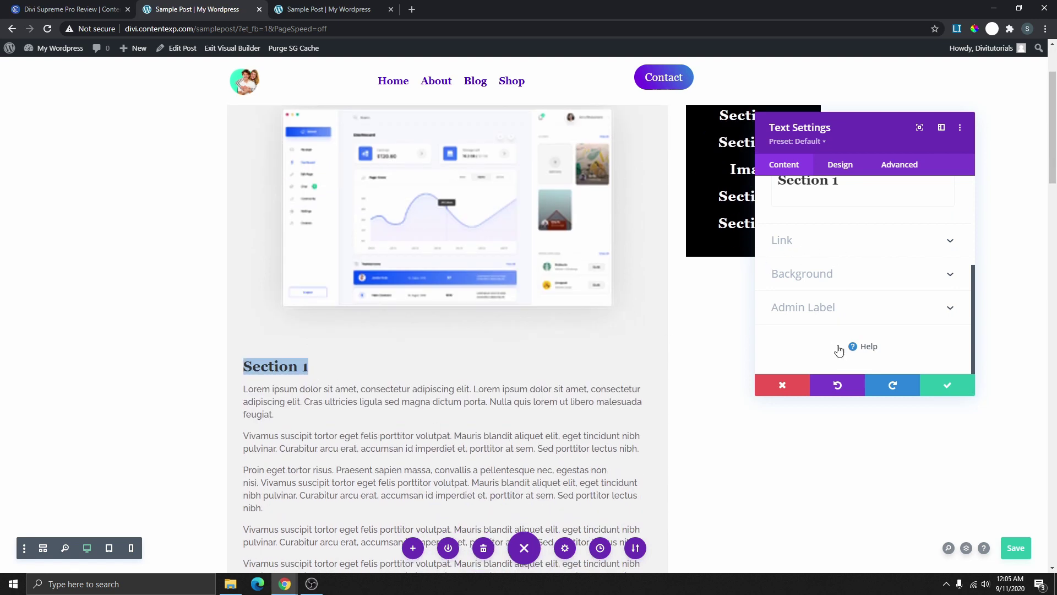
left_click(822, 249)
scroll(821, 278, "up", 1)
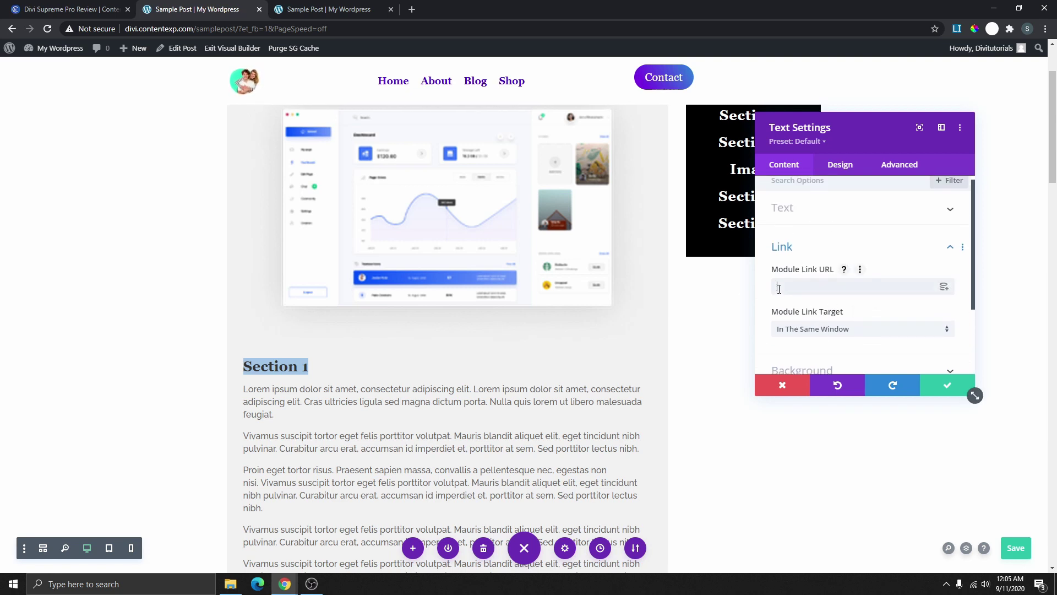
left_click(781, 286)
right_click(780, 287)
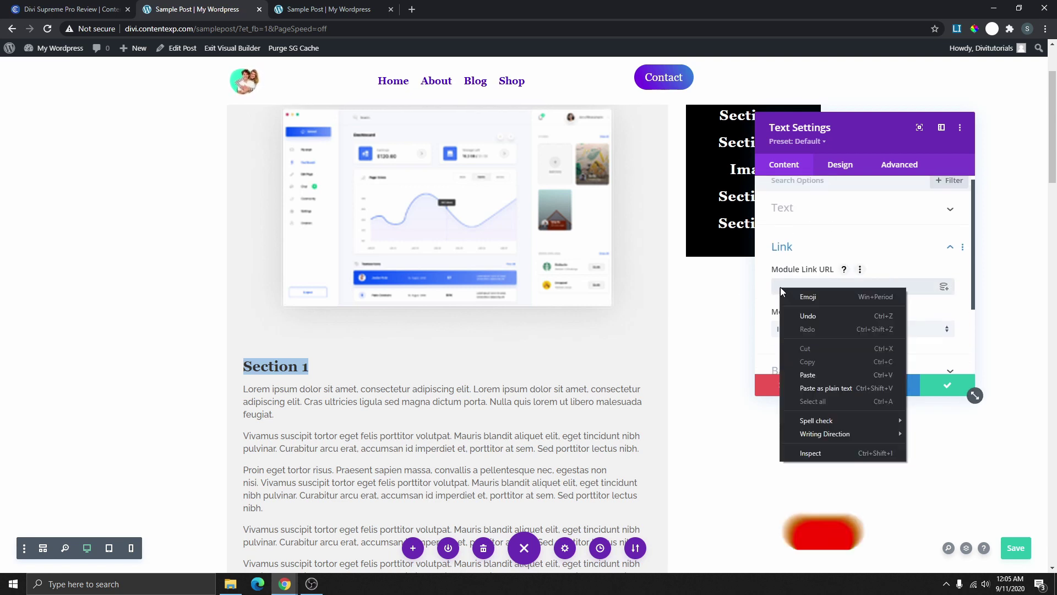
left_click(817, 374)
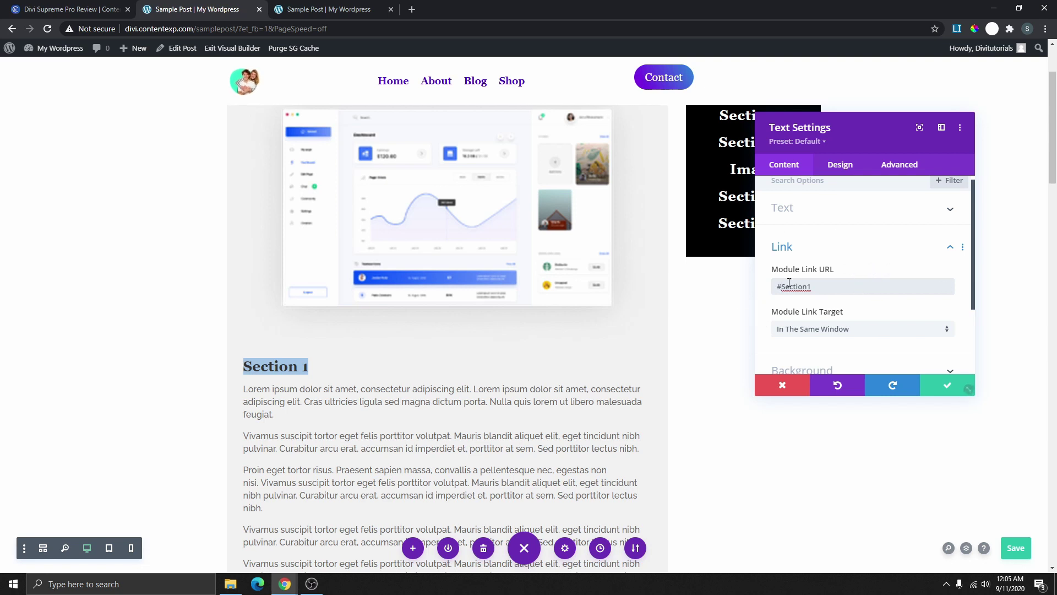
left_click(945, 382)
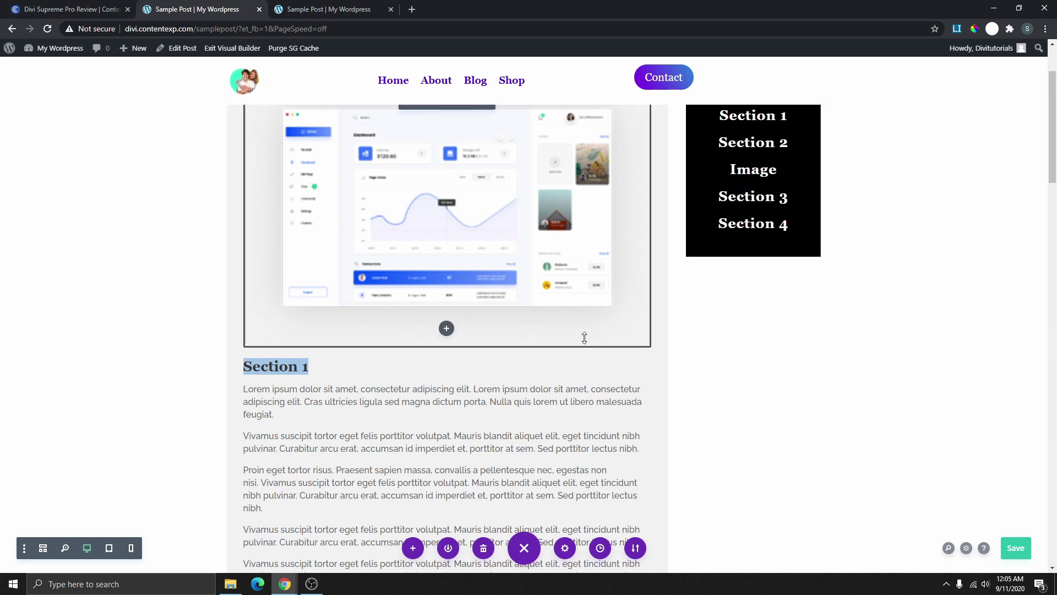
Set the CSS ID of the post's Section 2 text module to Section2, copy the ID, and save the module settings
scroll(485, 388, "down", 10)
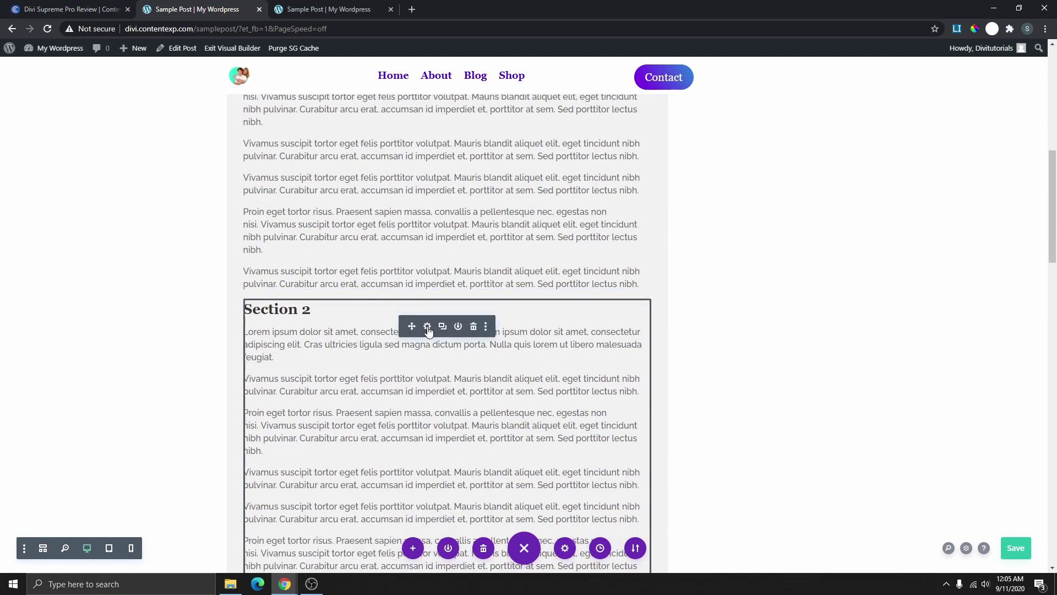
left_click(428, 328)
left_click(900, 165)
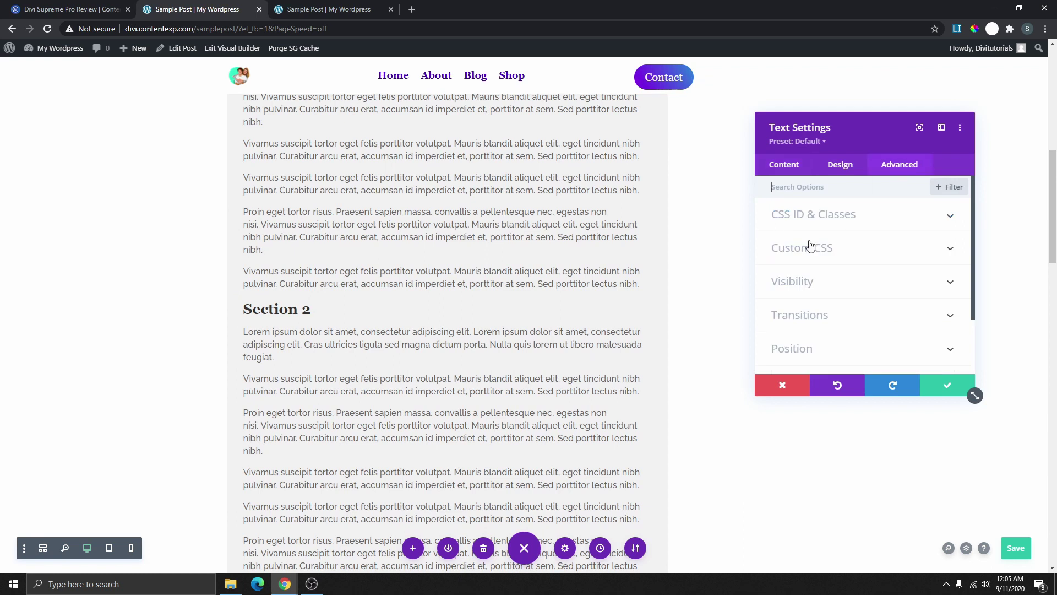
left_click(815, 216)
left_click(802, 252)
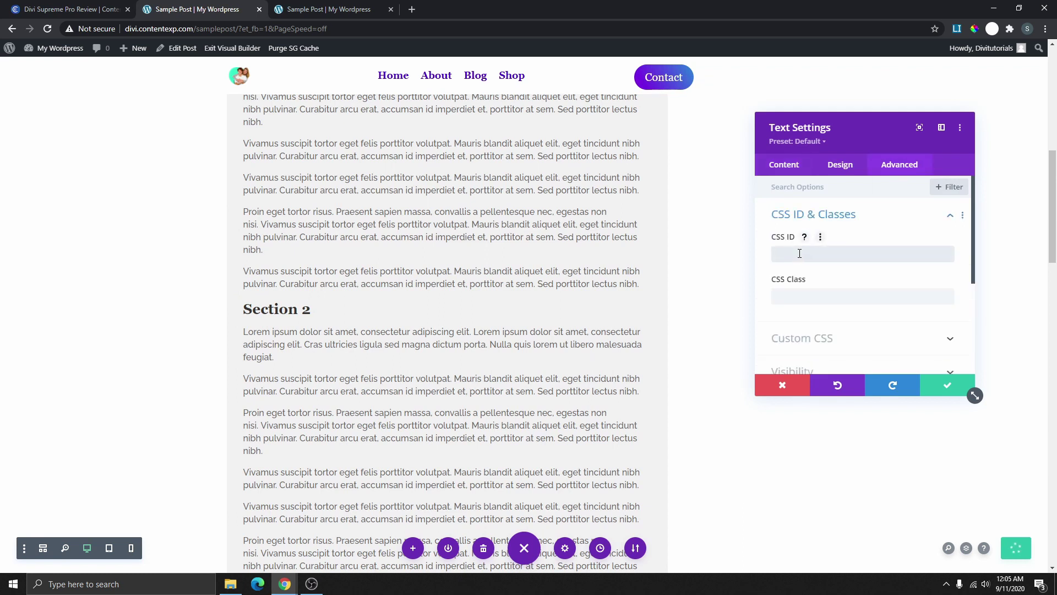
type("Section1")
left_click_drag(807, 254, 784, 251)
right_click(786, 255)
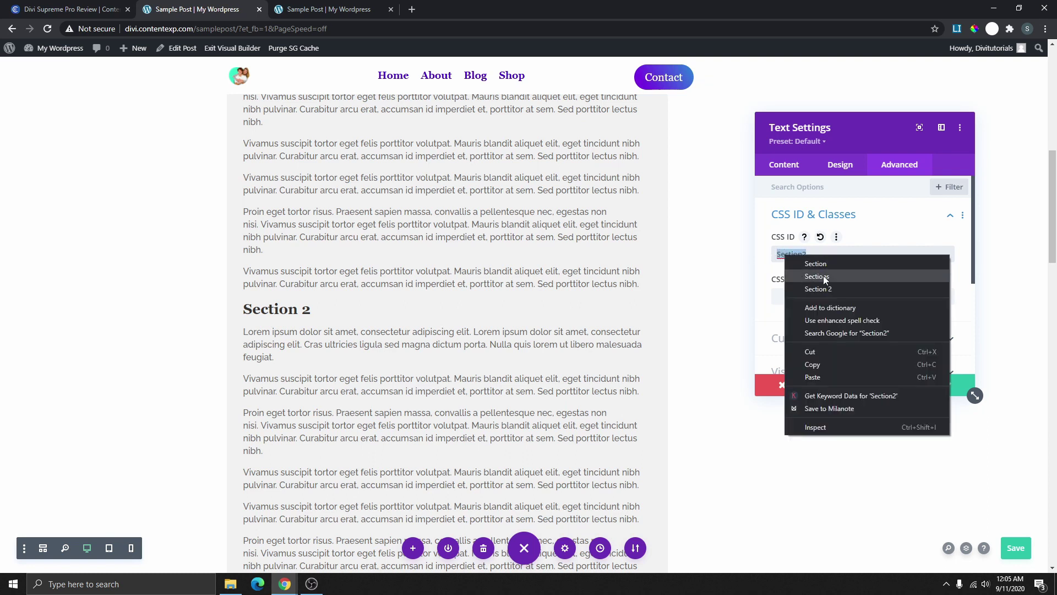
left_click(828, 359)
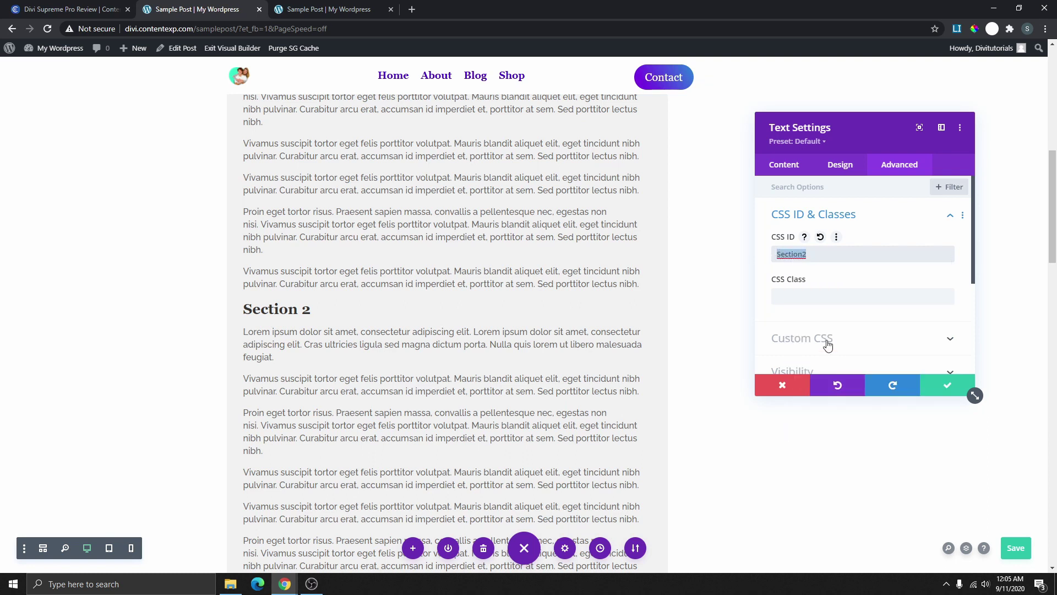
left_click(947, 391)
Link the sidebar's Section 2 text module to the Section2 ID through its Module Link URL, and save the module settings
scroll(661, 293, "up", 9)
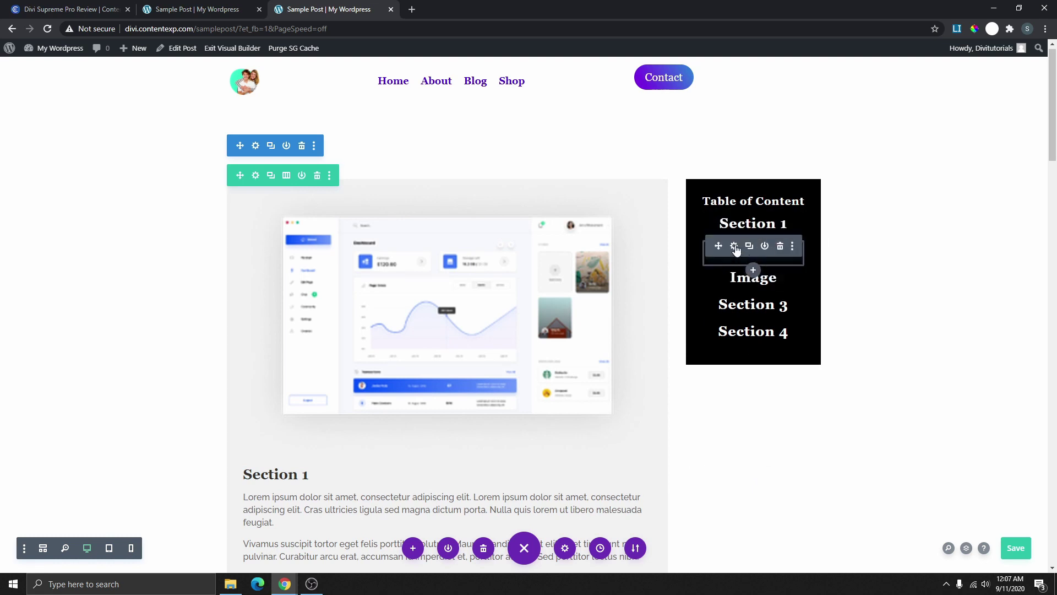
left_click(737, 244)
scroll(435, 336, "down", 2)
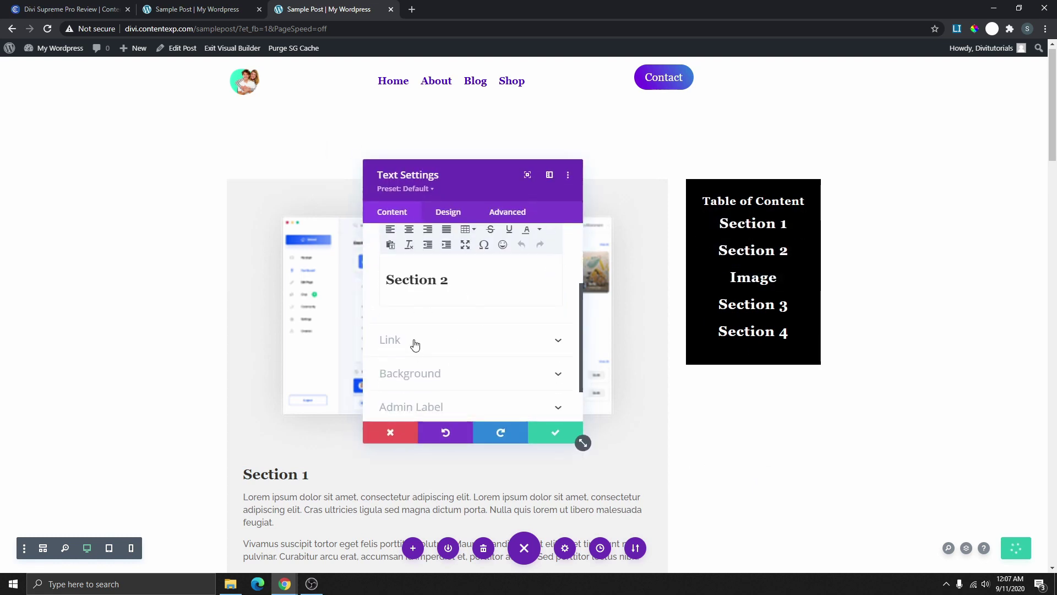
left_click(416, 345)
left_click(395, 283)
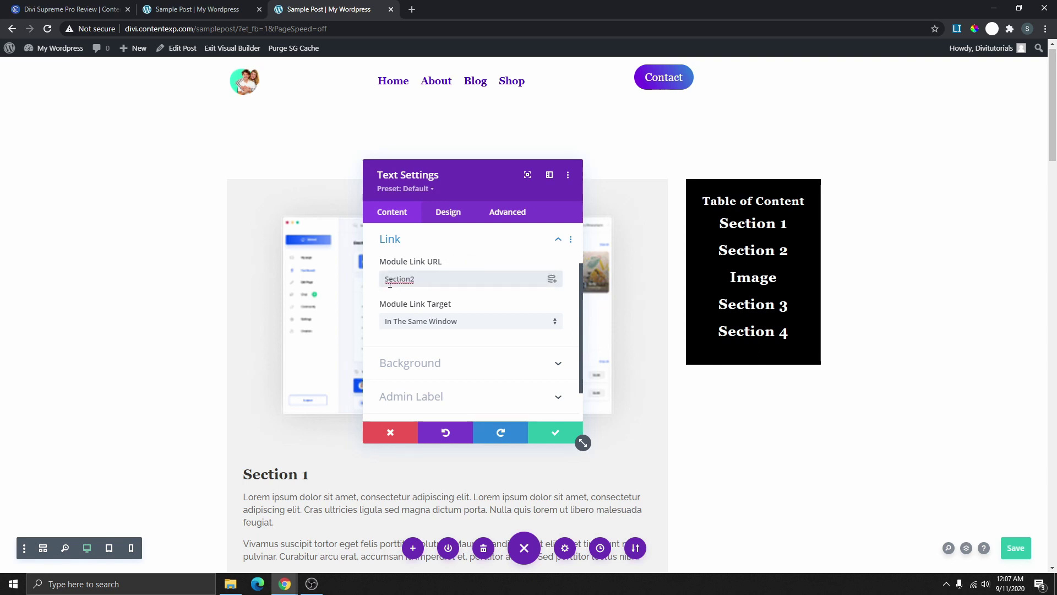
left_click(385, 279)
left_click(557, 432)
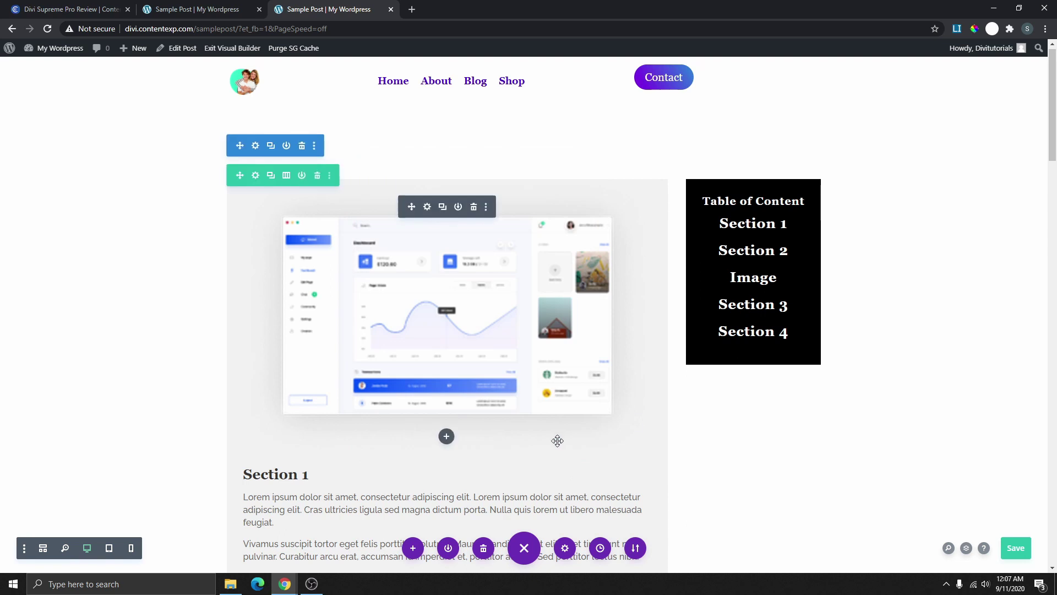
Set the CSS ID of the image module above the post's Section 3 to Image, copy the ID, and save the module settings
scroll(750, 273, "down", 2)
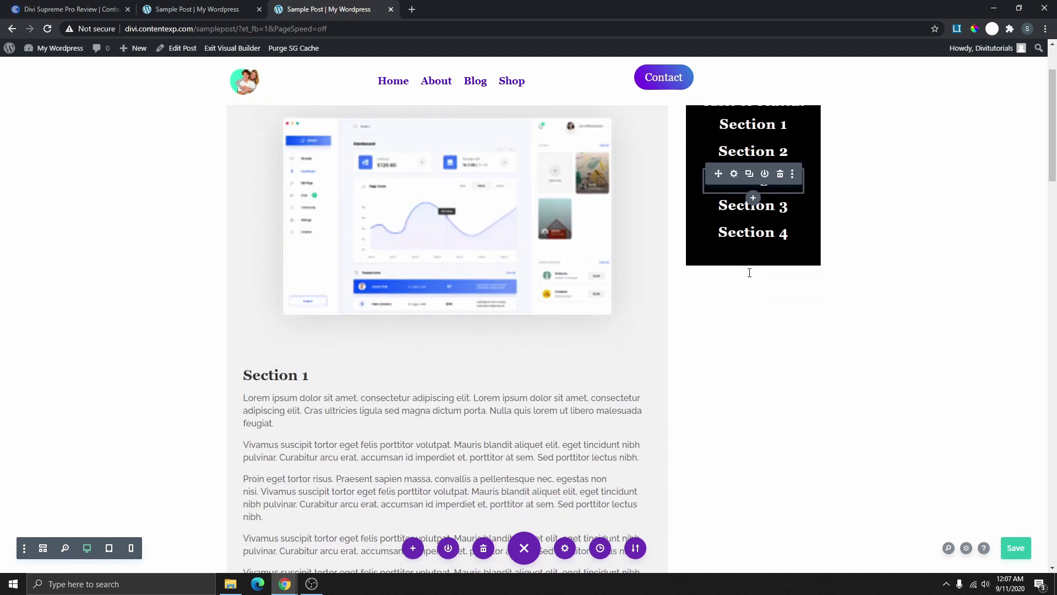
scroll(415, 341, "down", 12)
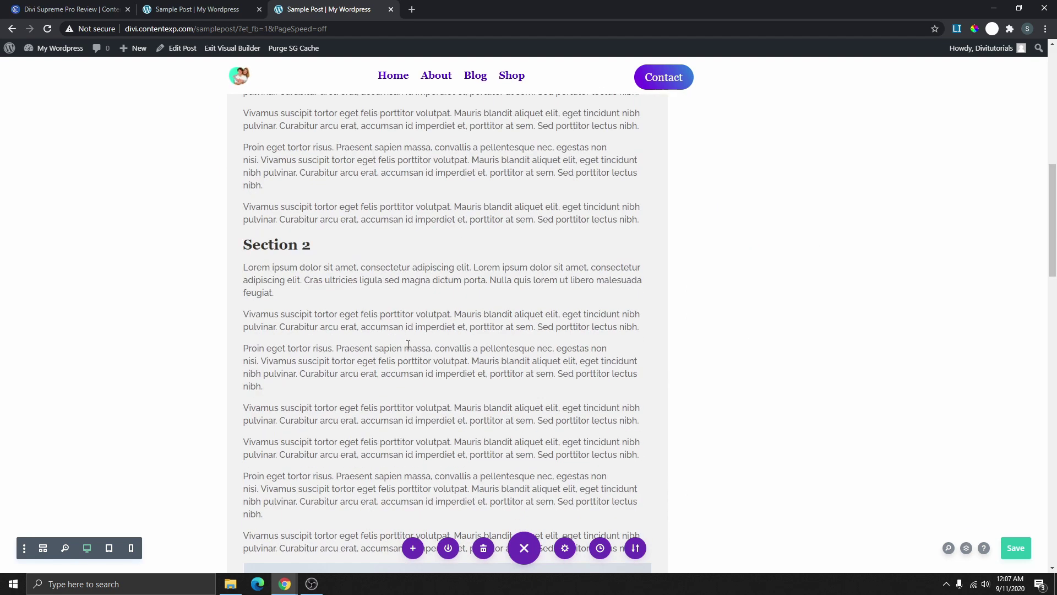
scroll(408, 345, "down", 2)
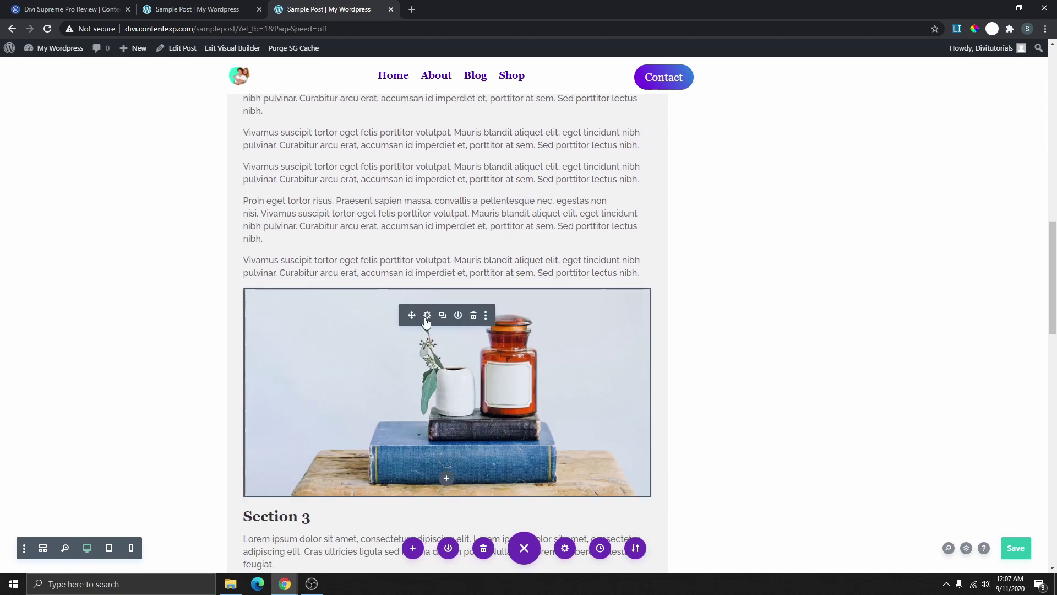
left_click(427, 318)
left_click(513, 215)
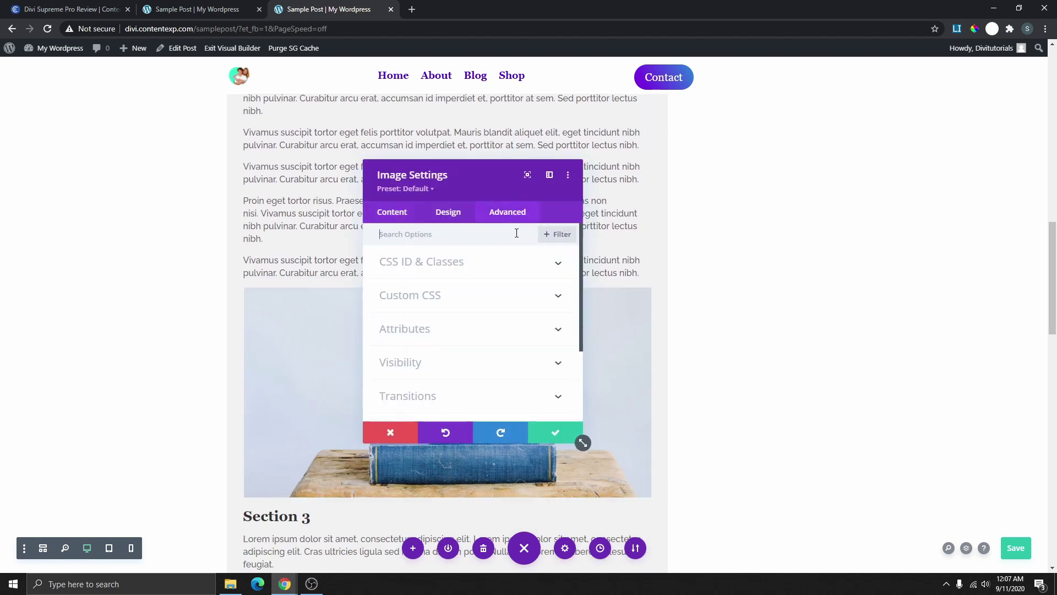
left_click(426, 265)
left_click(390, 297)
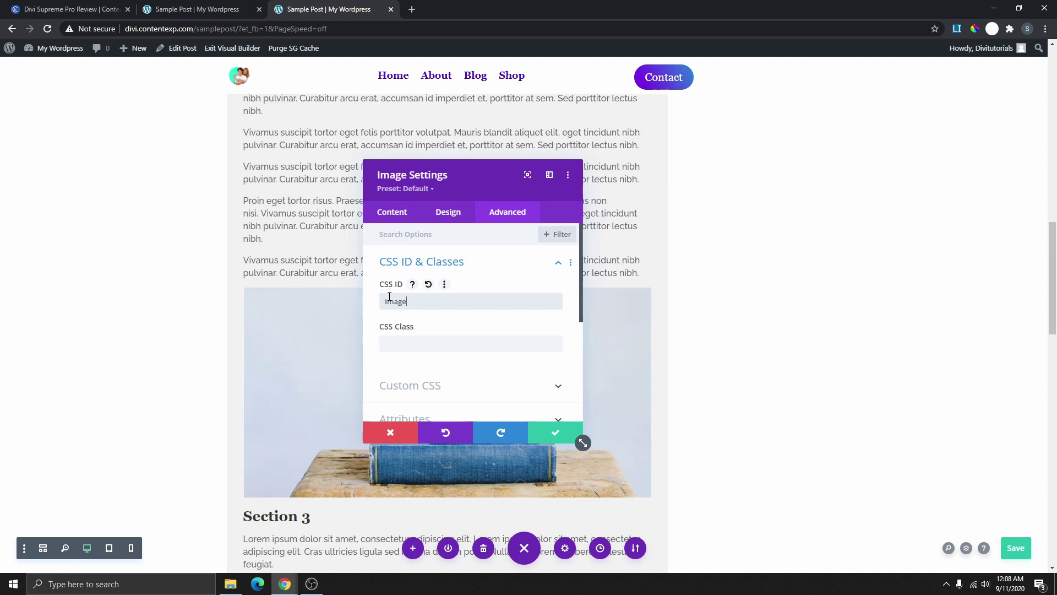
right_click(387, 303)
left_click(434, 344)
left_click(555, 435)
Link the sidebar's Image text module to the Image ID through its Module Link URL, and save the module settings
scroll(656, 309, "up", 15)
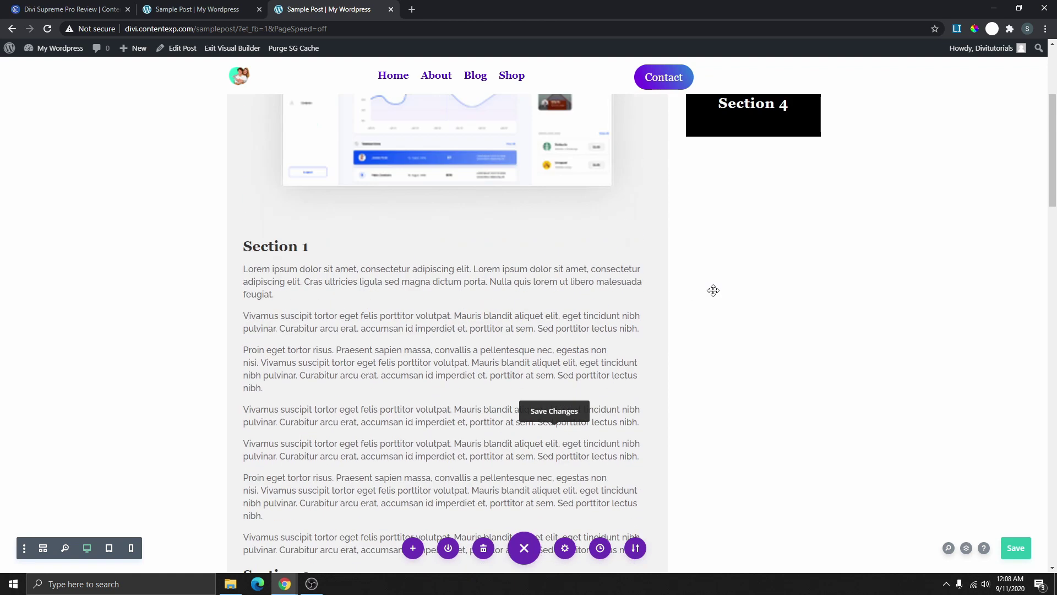
mouse_move(746, 275)
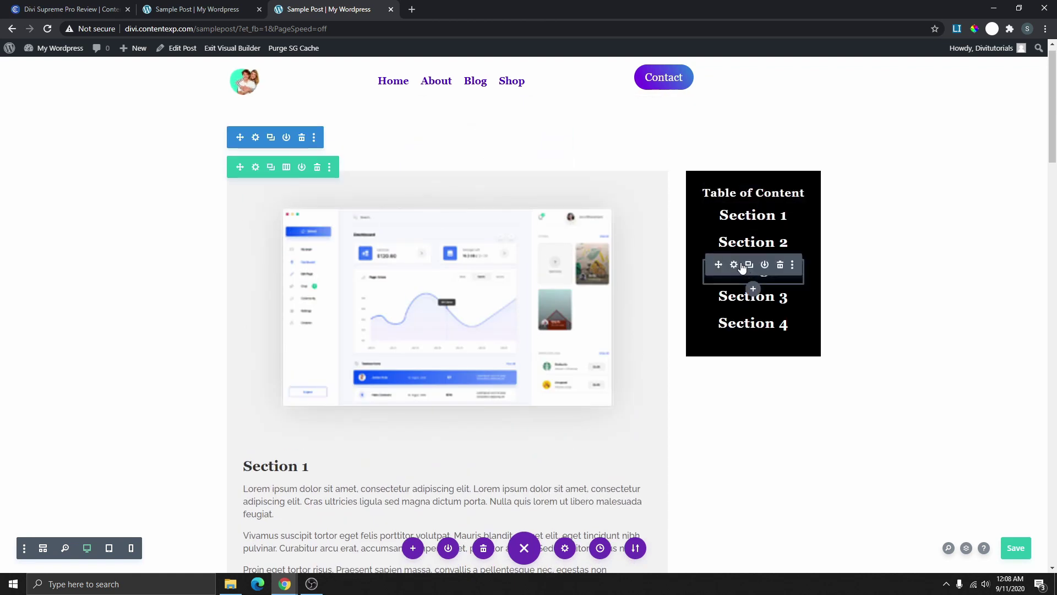
left_click(734, 265)
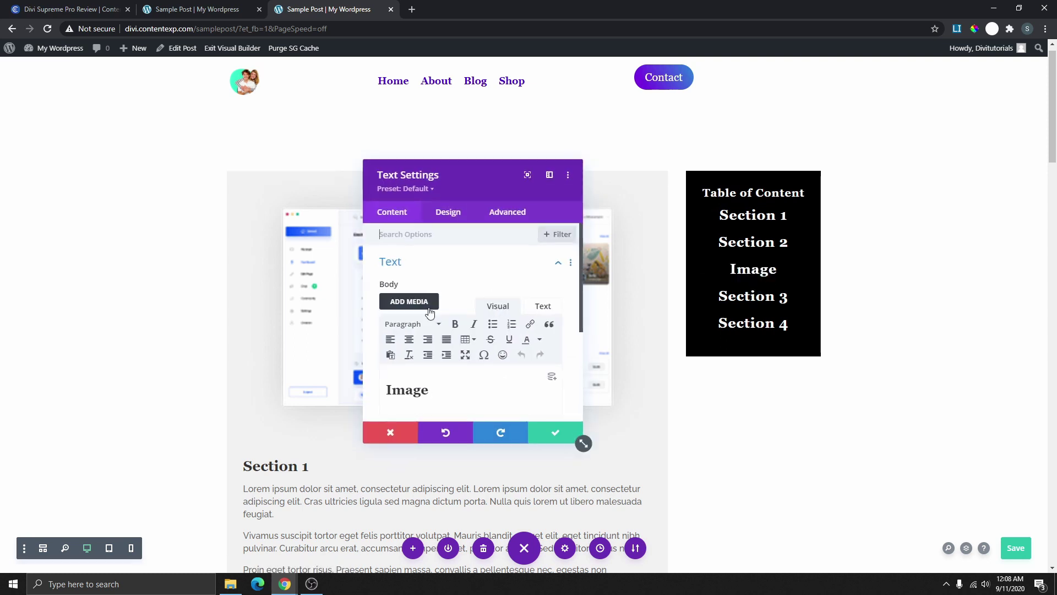
scroll(394, 360, "down", 2)
left_click(401, 342)
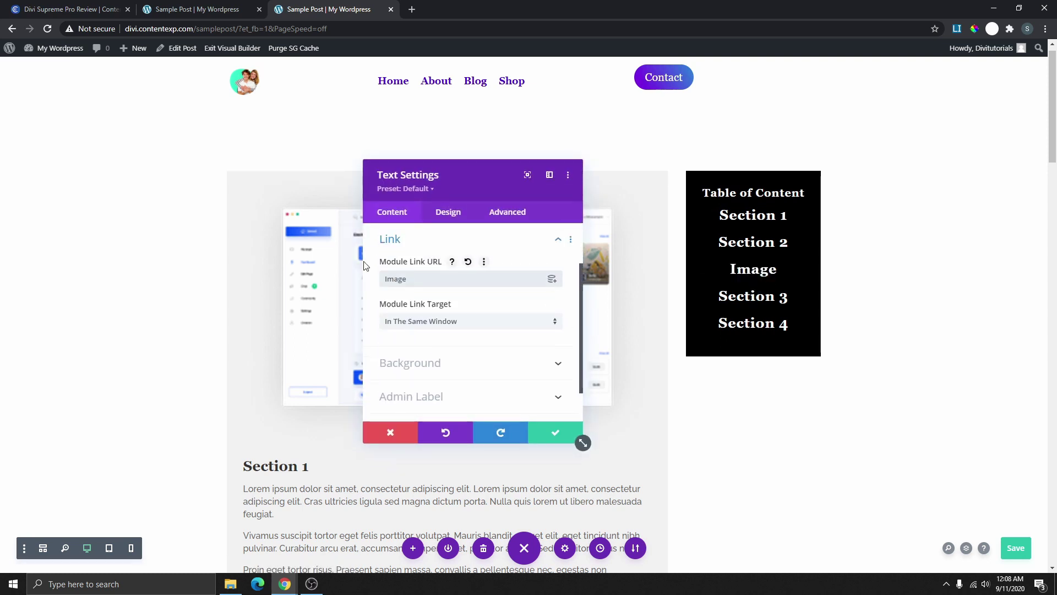
left_click(392, 280)
key("Return")
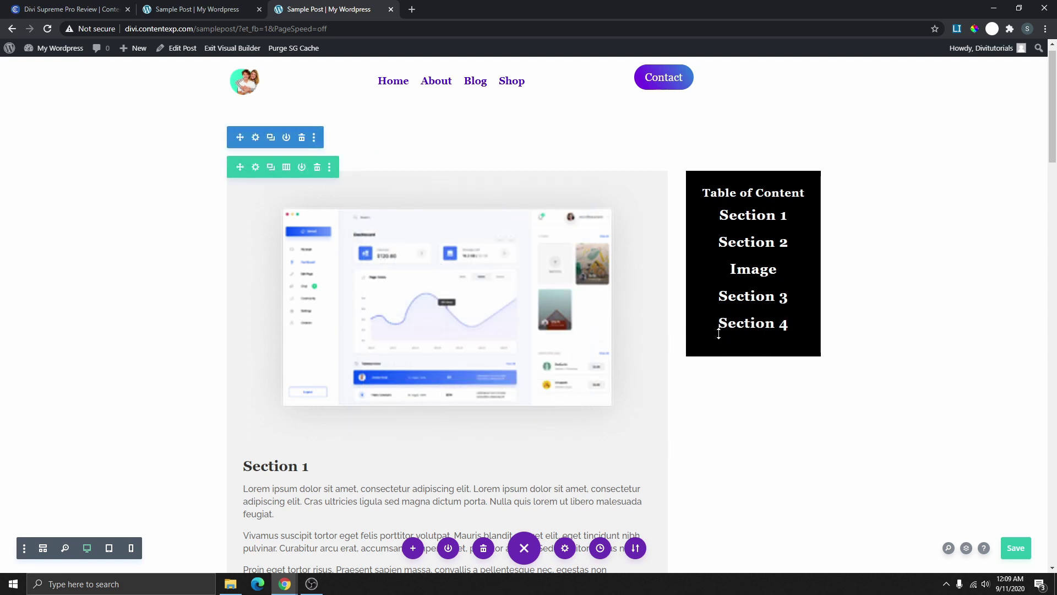
Open the CSS ID and class options of the post's Section 3 text module, and copy its heading text
mouse_move(747, 305)
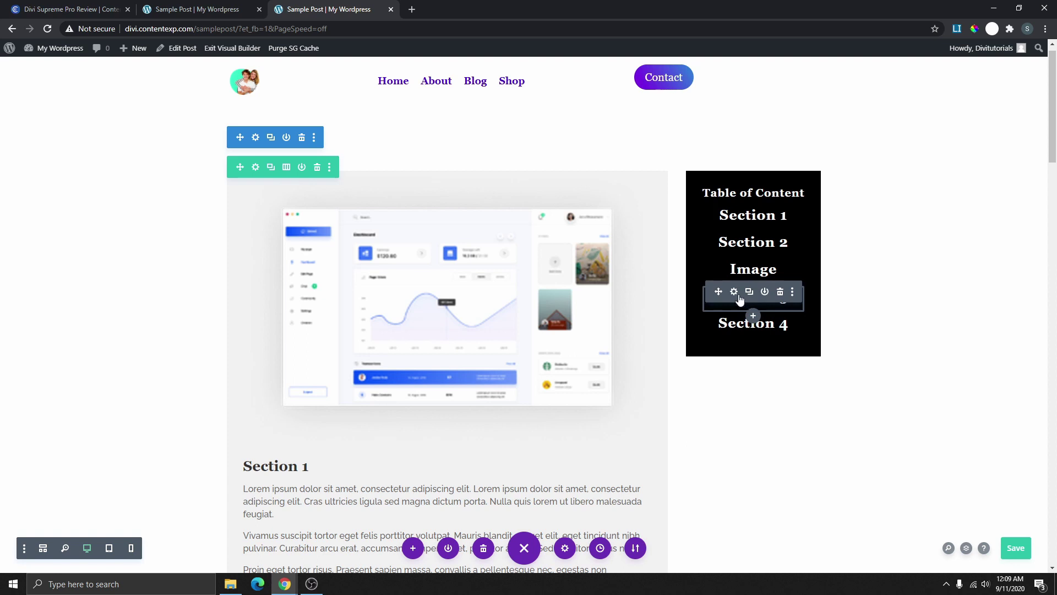
scroll(498, 377, "down", 10)
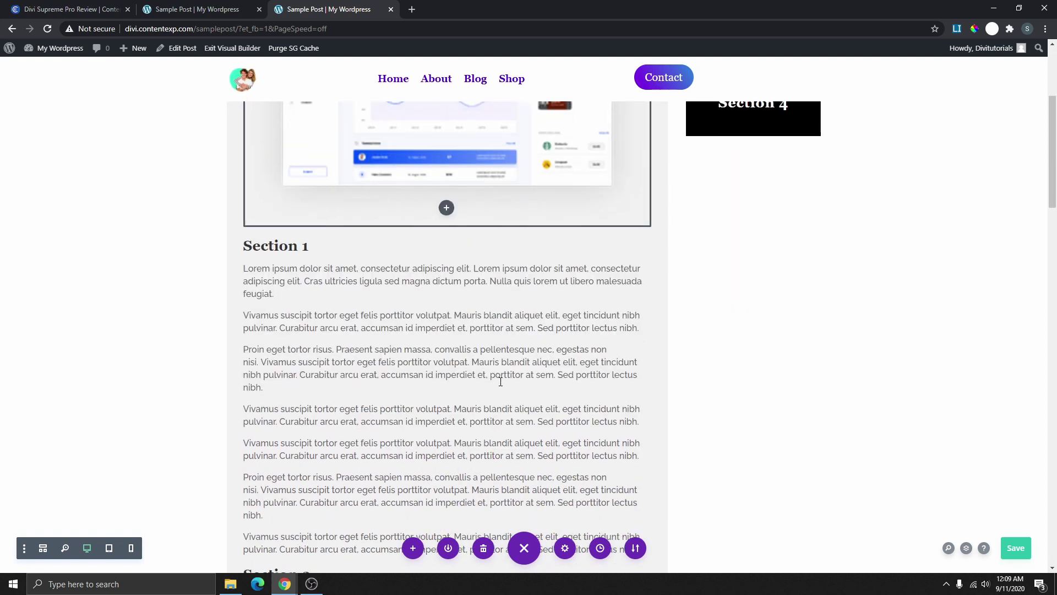
scroll(504, 382, "down", 12)
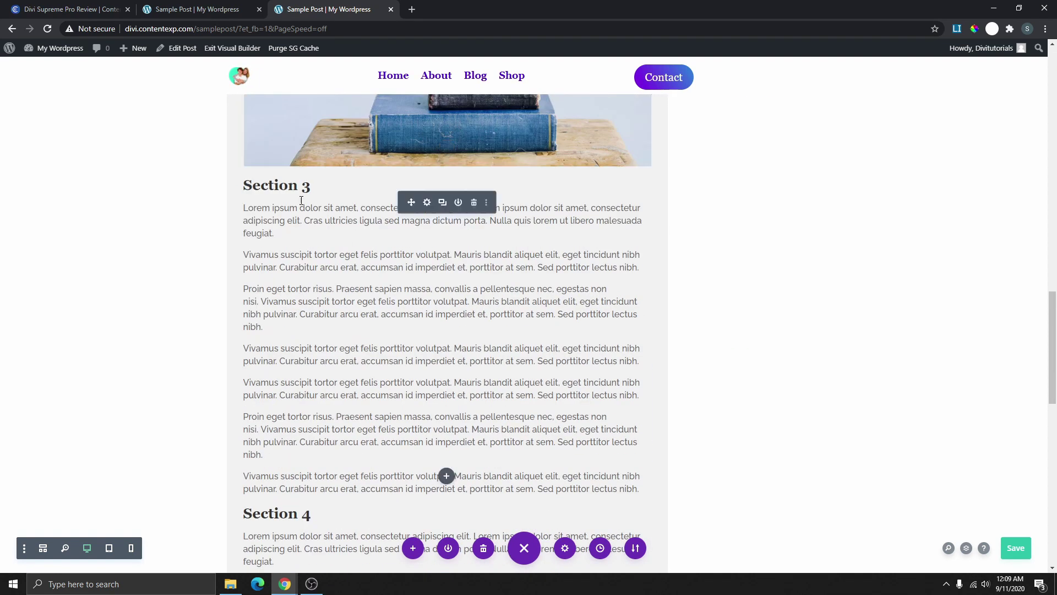
left_click(427, 202)
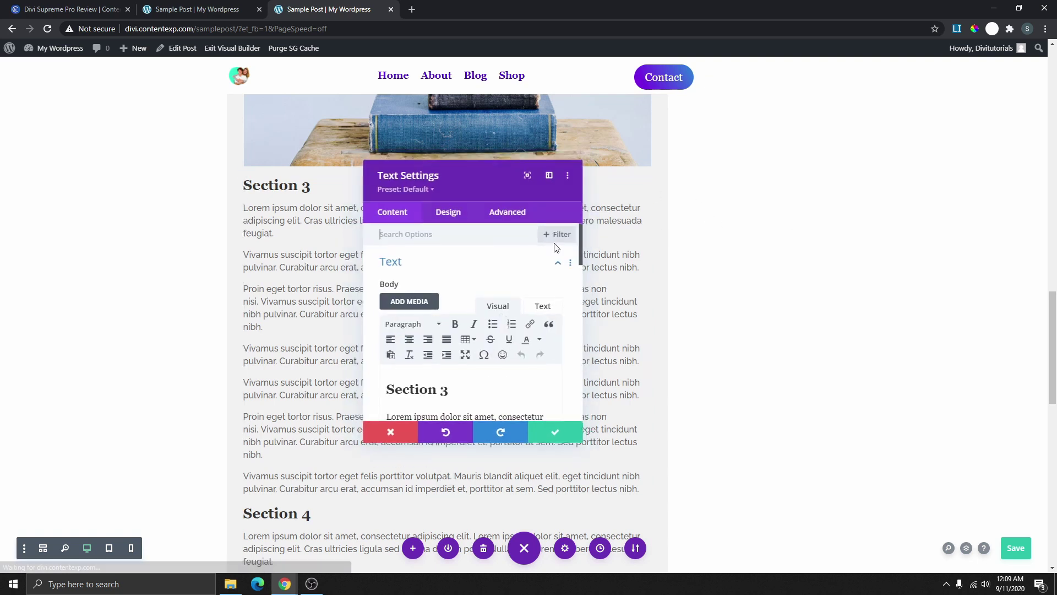
left_click(507, 212)
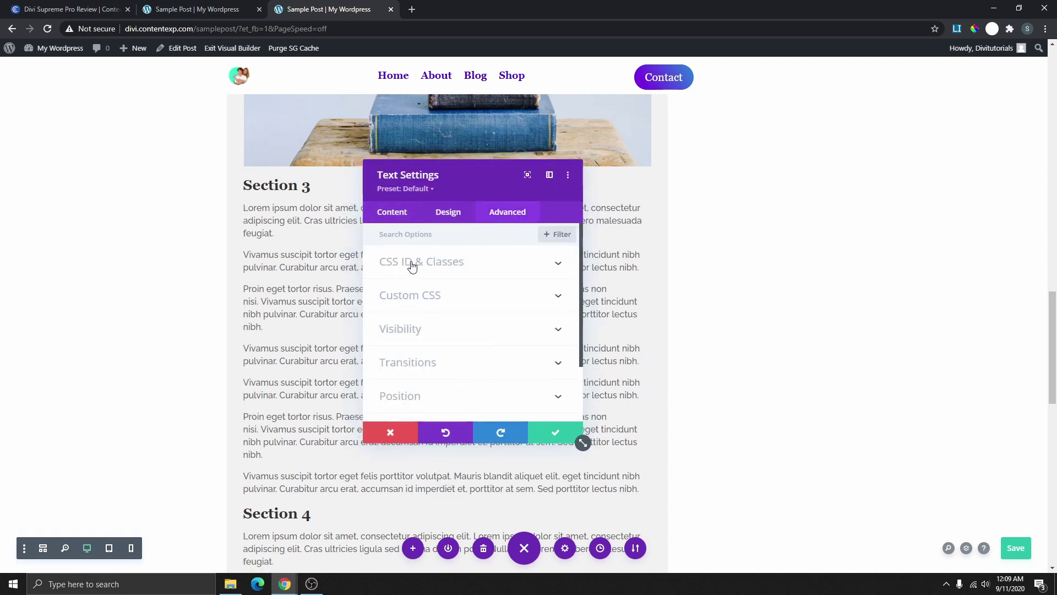
left_click(412, 265)
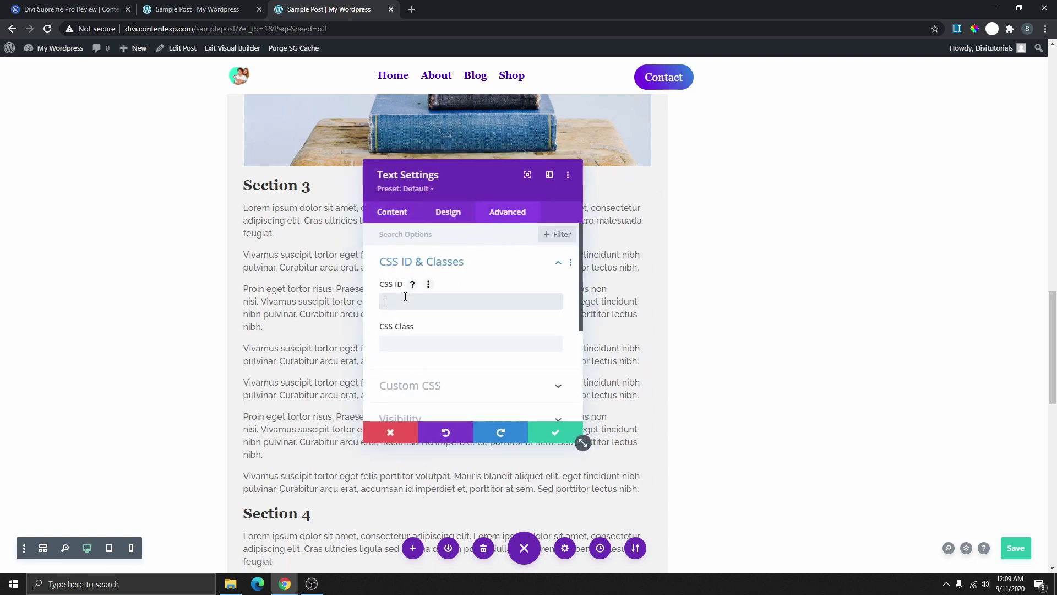
triple_click(303, 190)
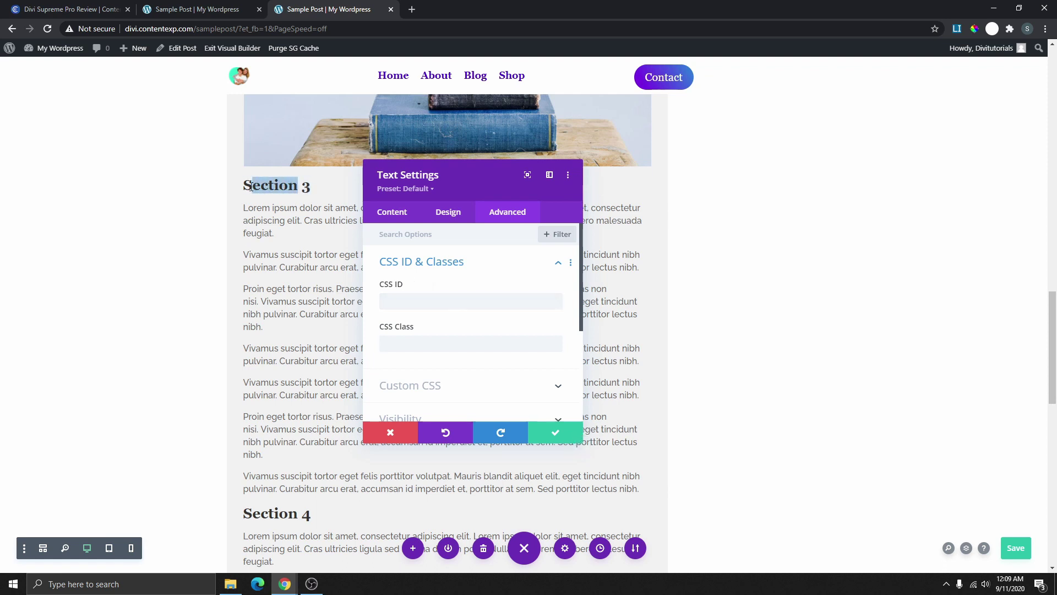
left_click(303, 192)
triple_click(303, 190)
right_click(262, 188)
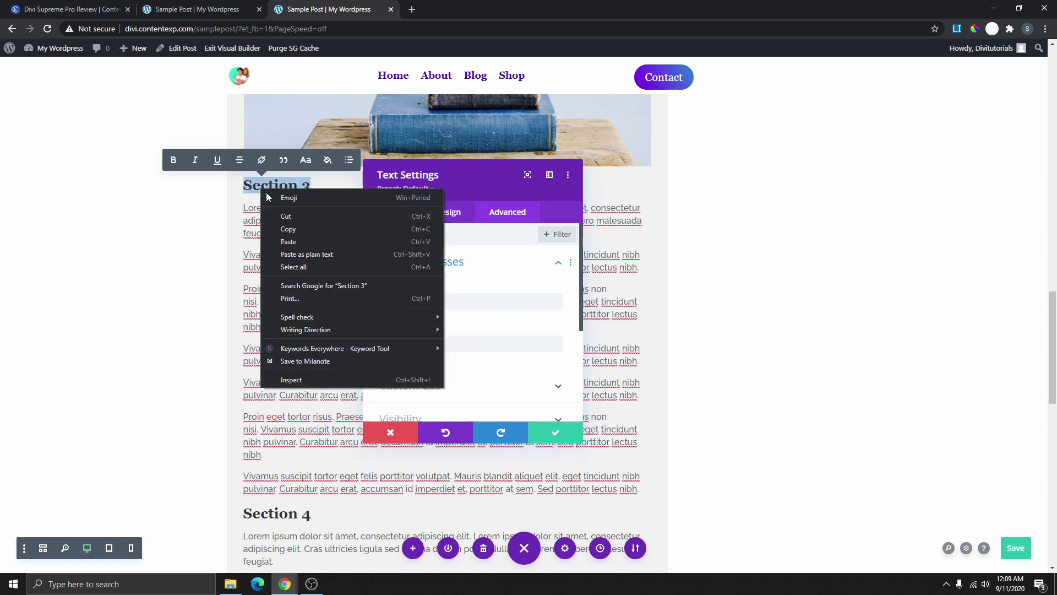
left_click(290, 231)
Set the CSS ID of the post's Section 3 text module to Section3, copy the ID, and save the module settings
left_click(408, 297)
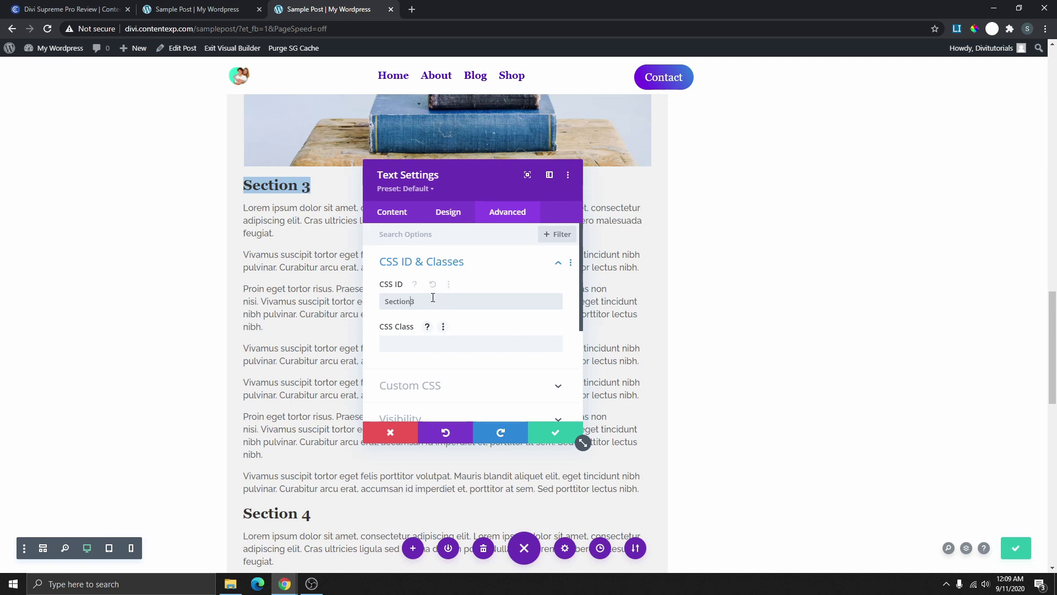
double_click(399, 301)
right_click(394, 300)
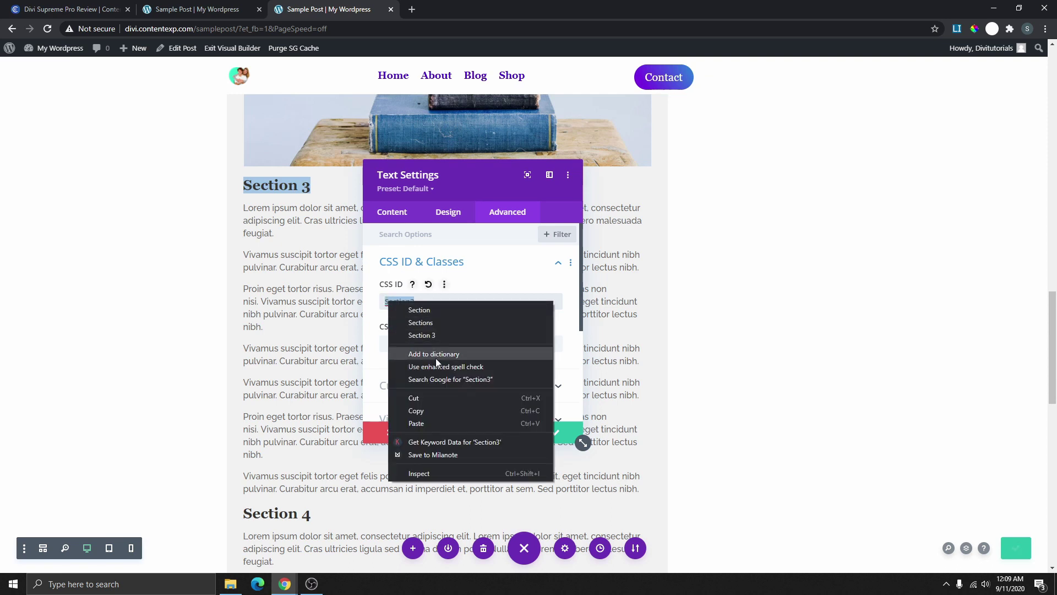
left_click(426, 409)
left_click(557, 432)
Link the sidebar's Section 3 text module to the Section3 ID through its Module Link URL, and save the module settings
scroll(845, 338, "up", 15)
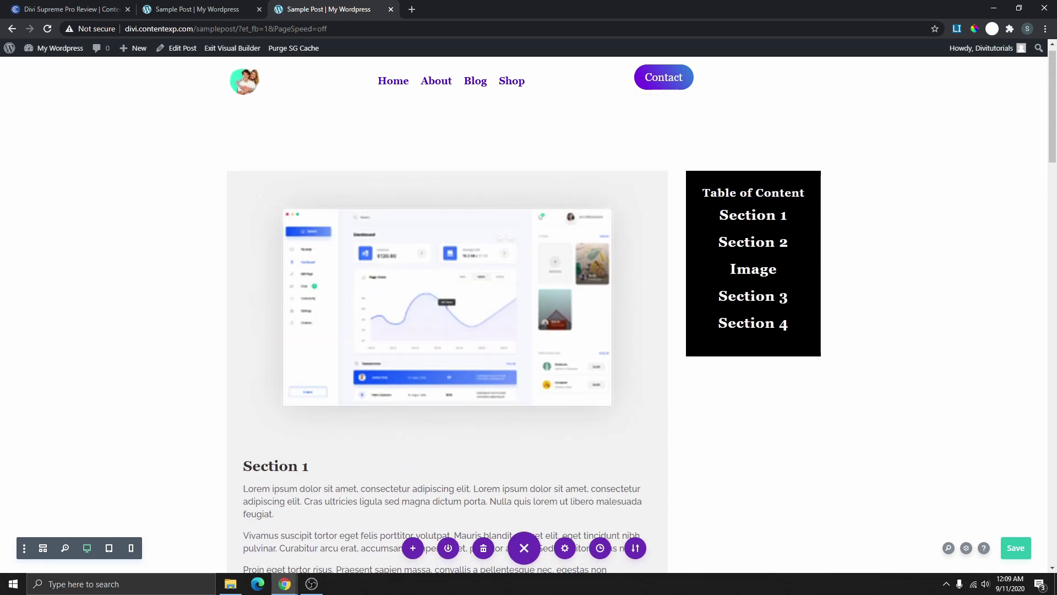
left_click(736, 293)
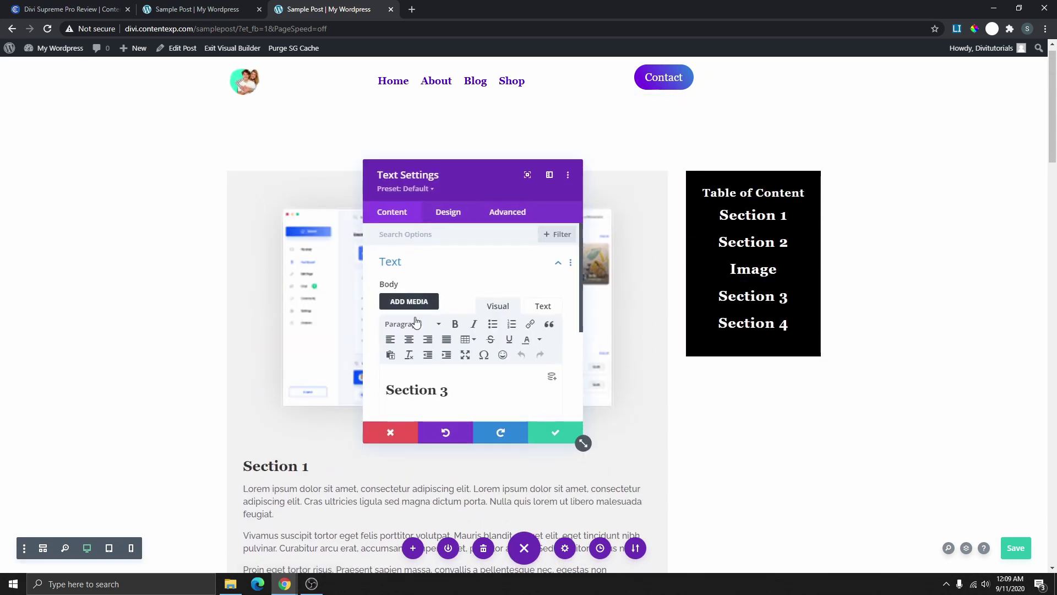
scroll(415, 325, "down", 4)
left_click(412, 296)
left_click(417, 279)
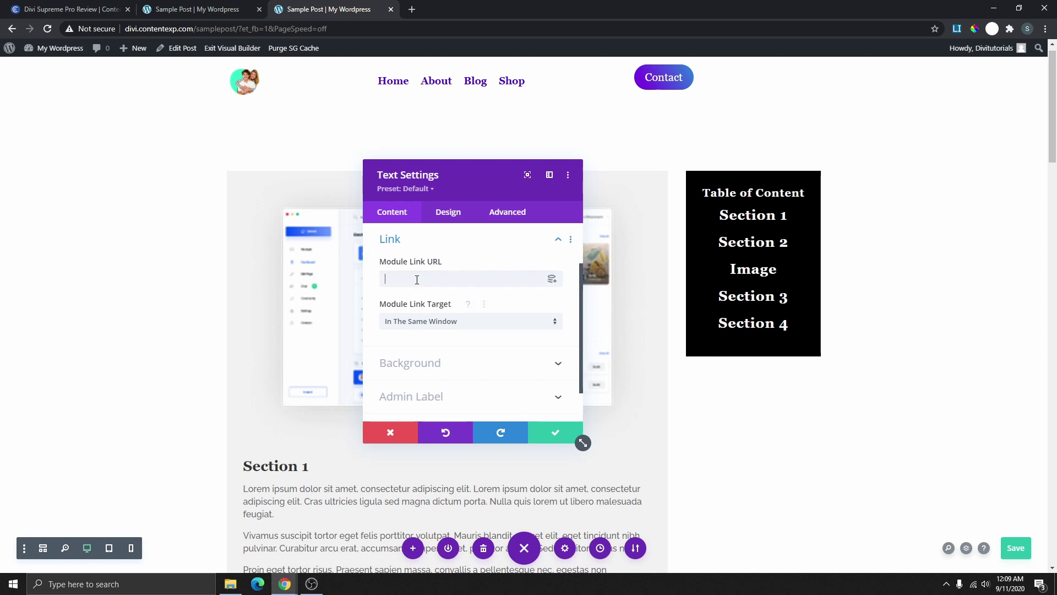
key("ctrl+v")
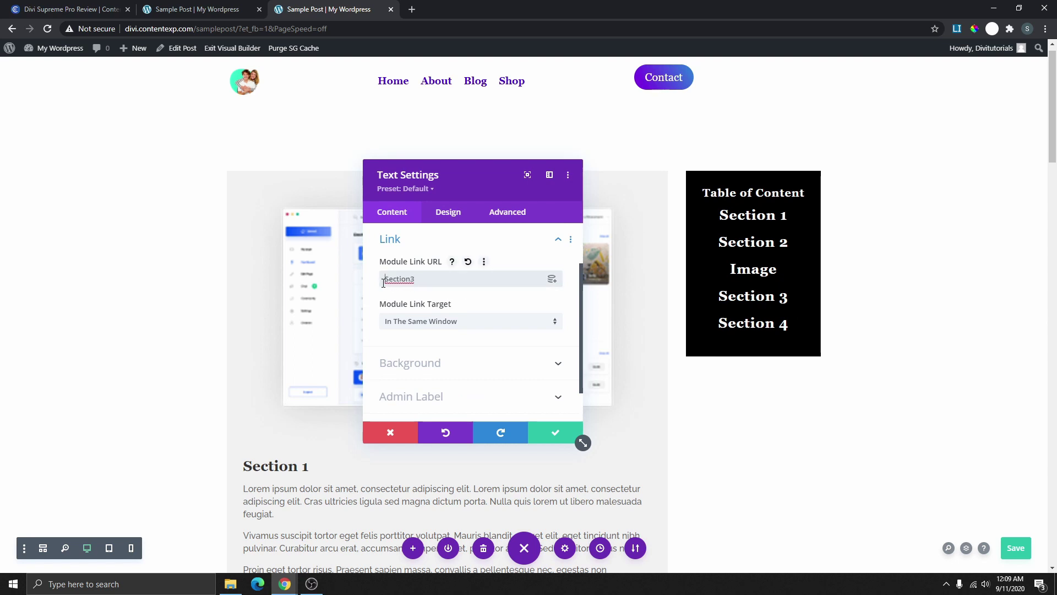
left_click(562, 443)
Exit the Visual Builder to view the sample post on the live page
scroll(779, 340, "down", 10)
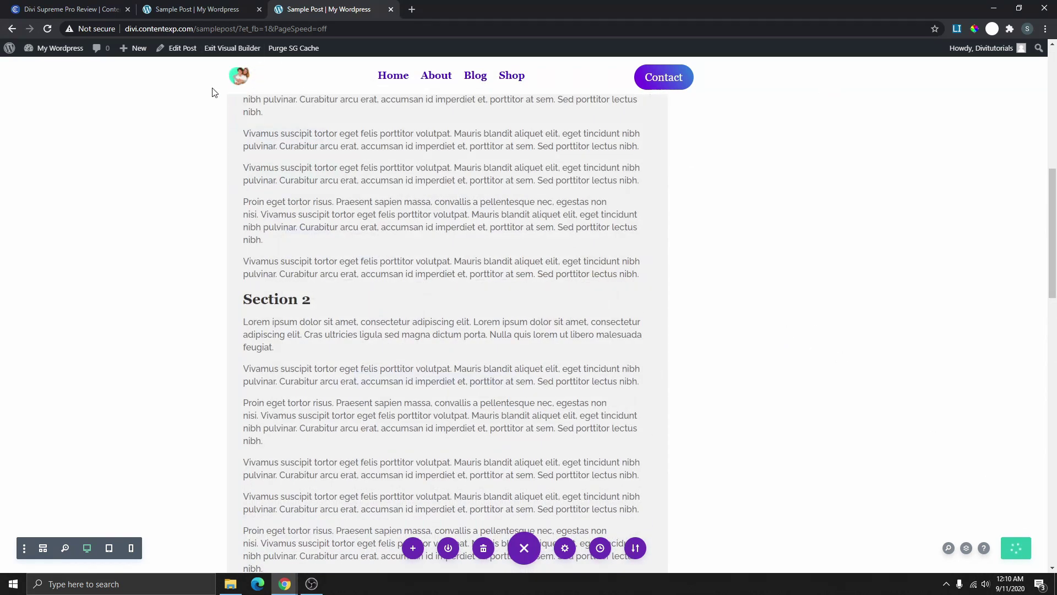
left_click(237, 49)
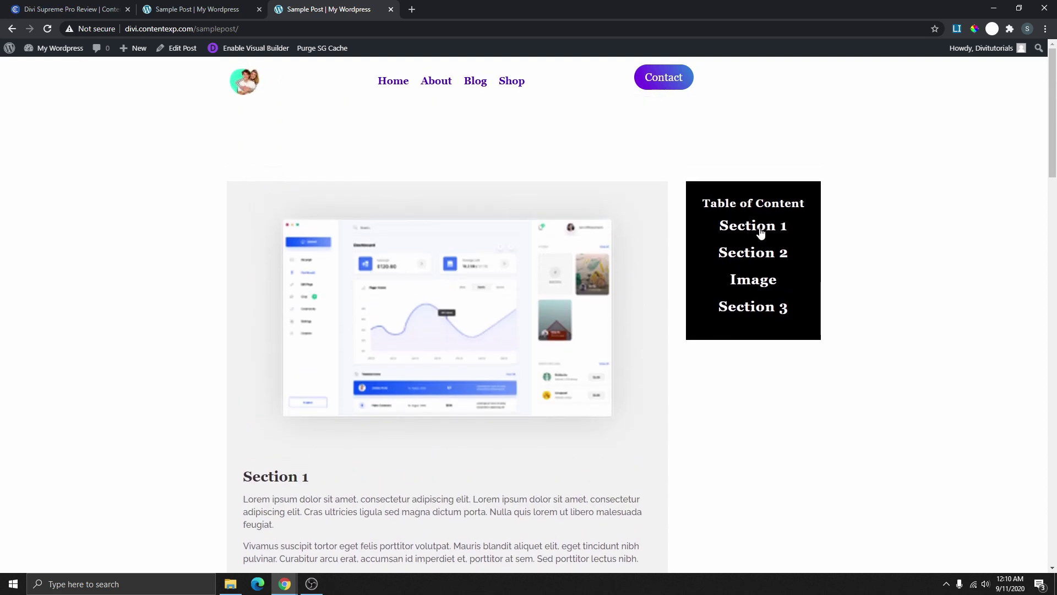
Test the Section 1, Section 2 and Image links of the sidebar's table of content on the live sample post
left_click(760, 233)
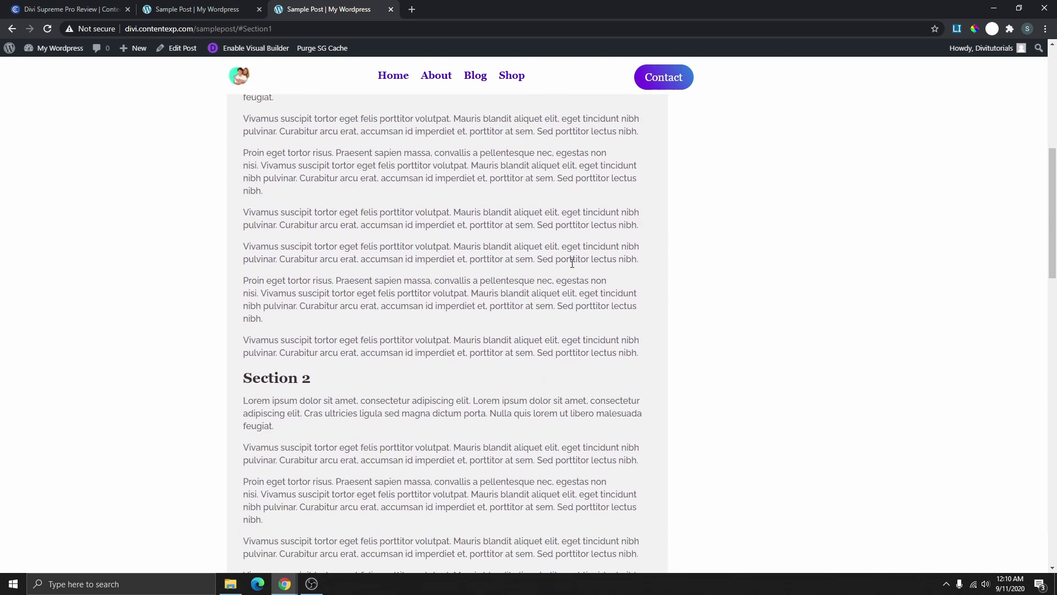
scroll(573, 263, "up", 6)
left_click(765, 180)
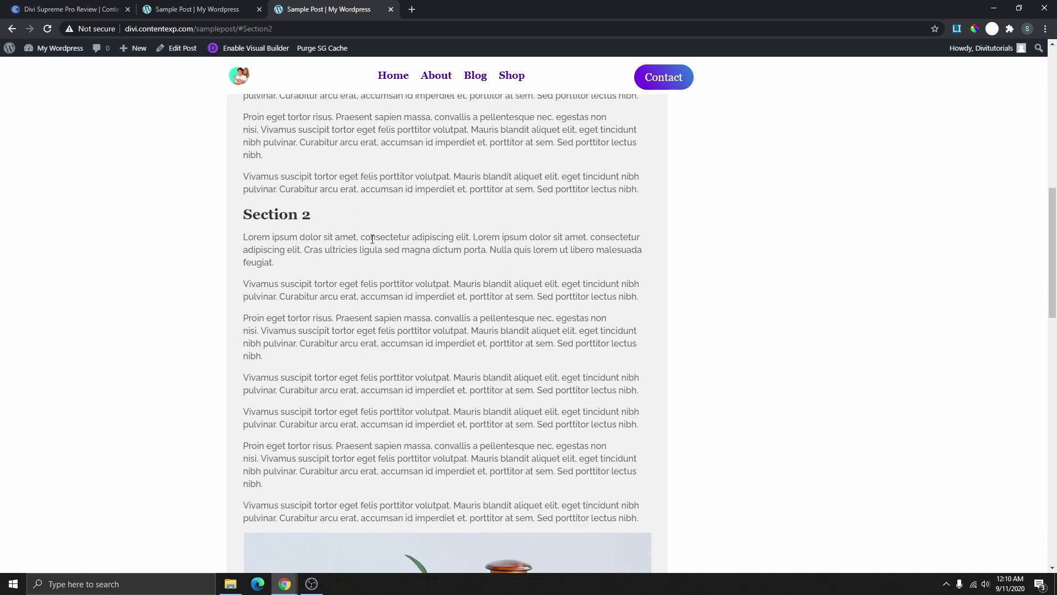
scroll(706, 158, "down", 3)
scroll(694, 184, "up", 12)
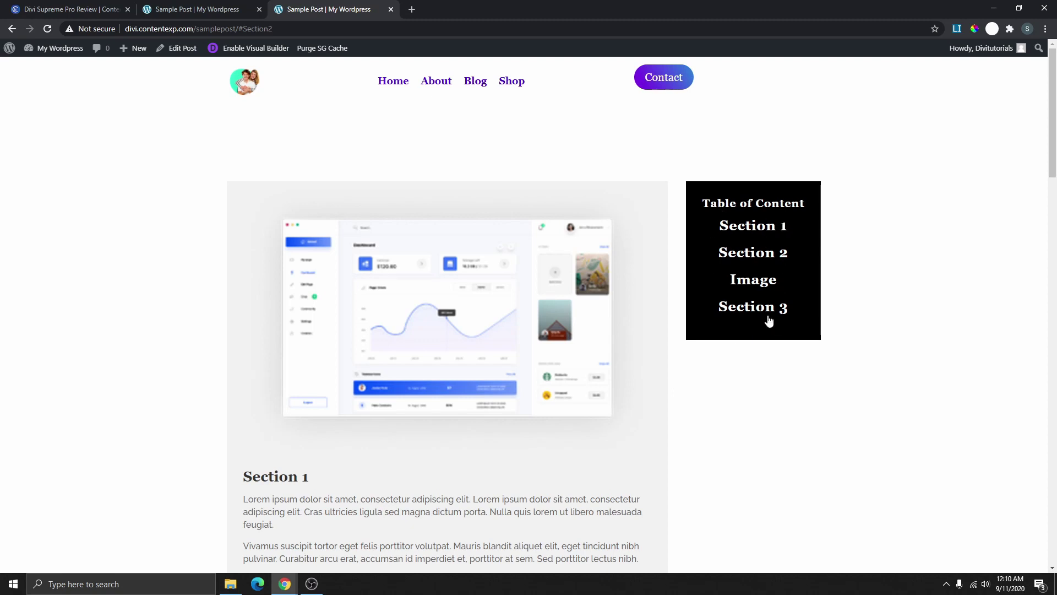
scroll(746, 246, "down", 2)
scroll(746, 246, "up", 2)
left_click(759, 282)
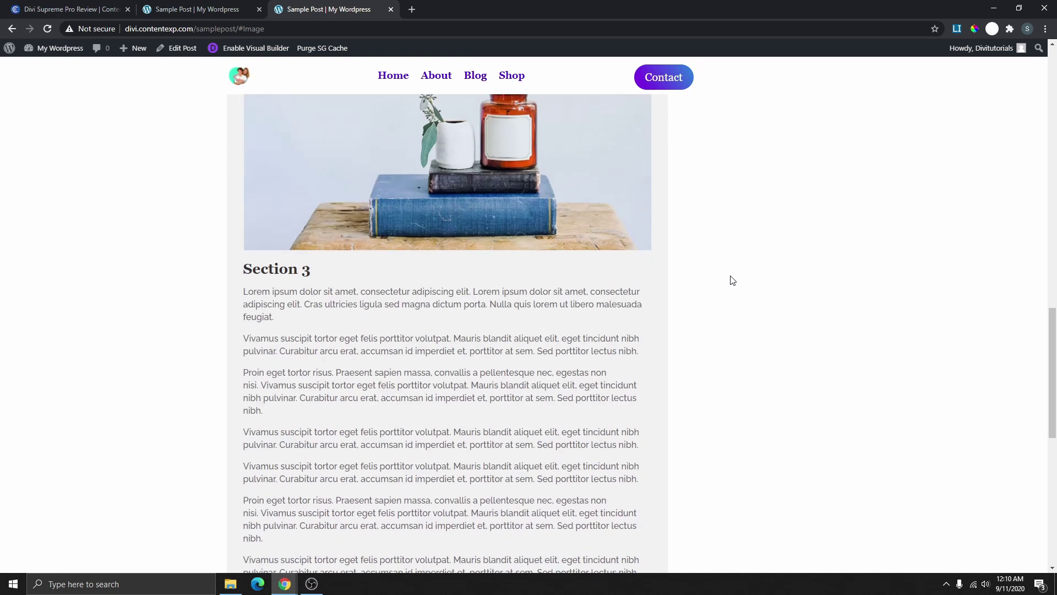
scroll(716, 314, "up", 10)
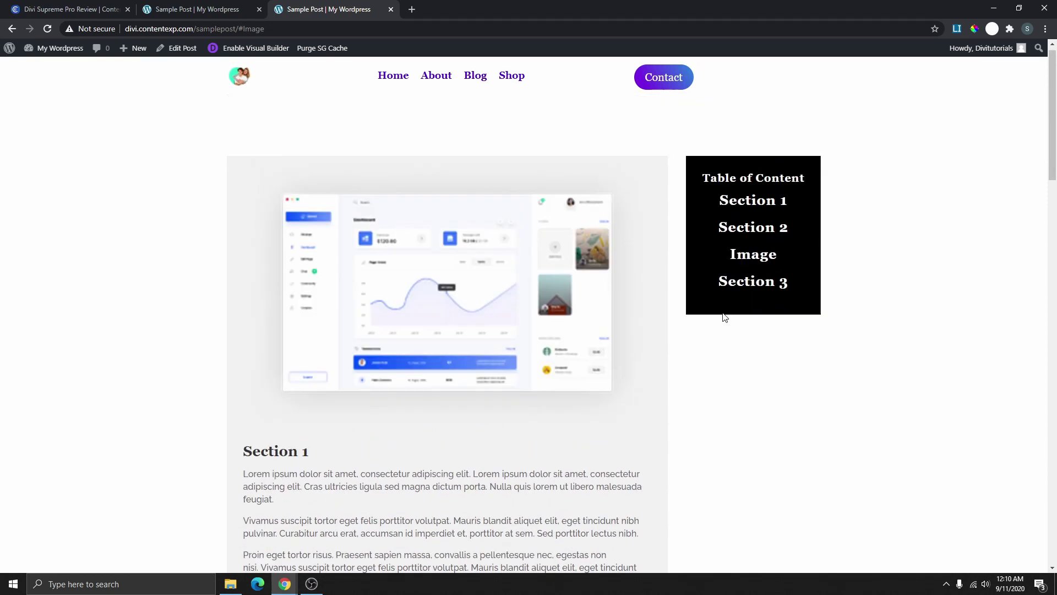
Examine how the sidebar and its table of content links behave on the Divi Supreme Pro Review page
left_click(83, 10)
left_click(782, 357)
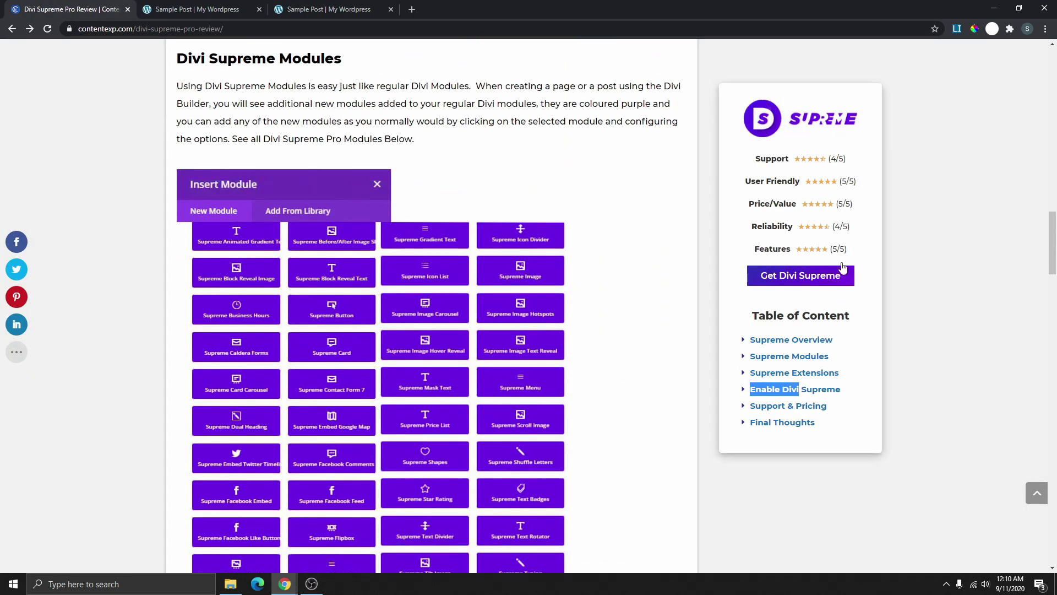
scroll(818, 426, "down", 2)
left_click(811, 406)
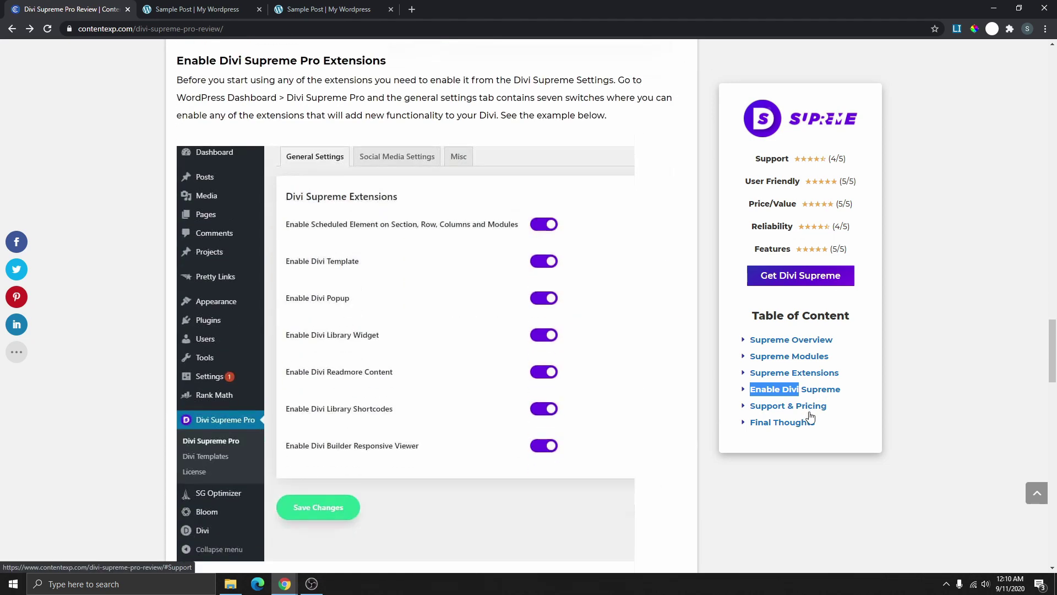
scroll(801, 266, "up", 18)
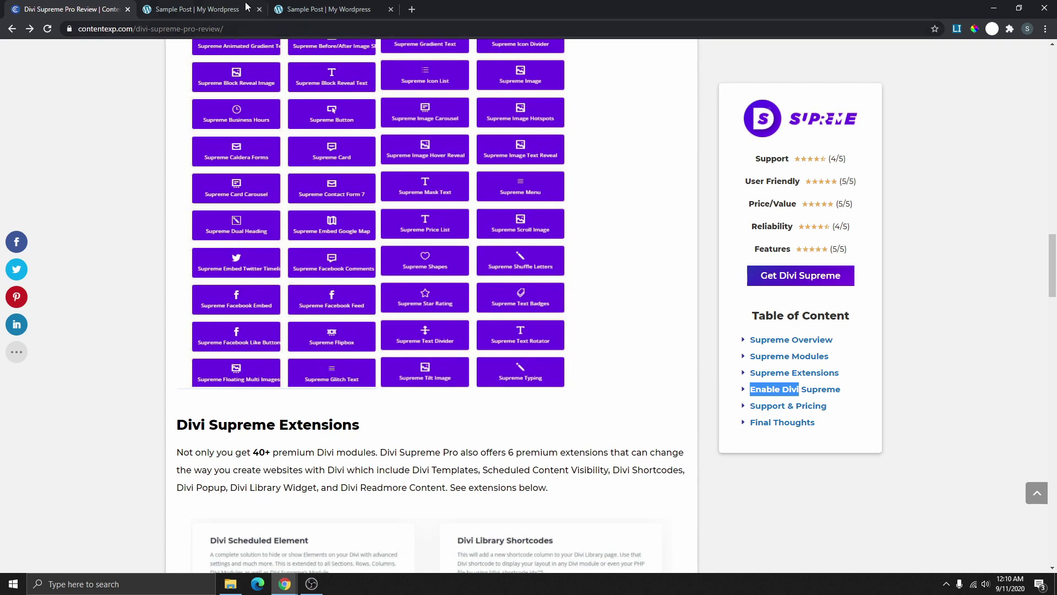
Return to the sample post, enable the Visual Builder, and open the settings of the row's second column
left_click(322, 6)
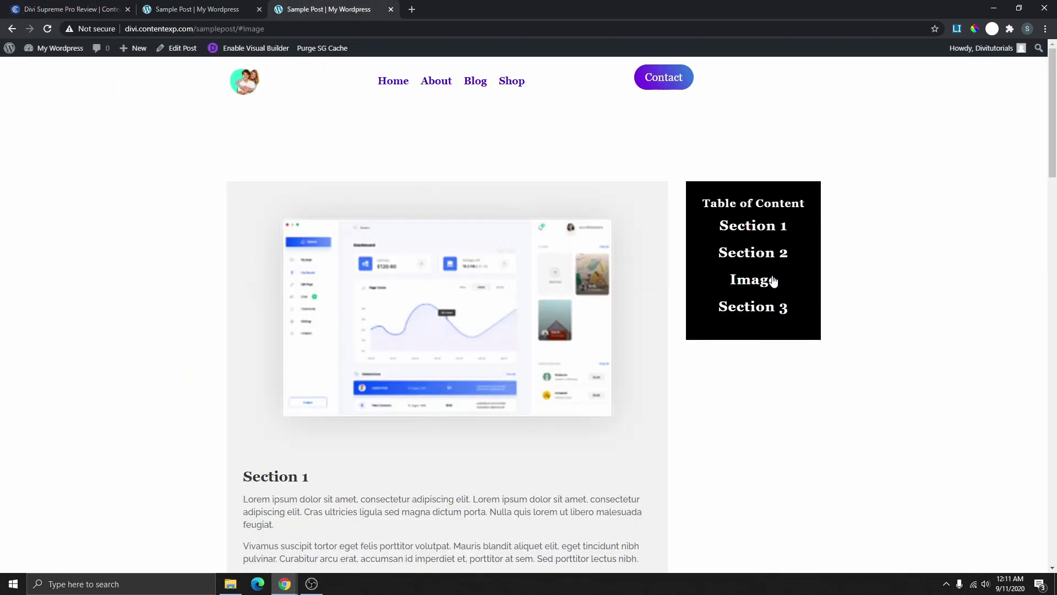
scroll(752, 230, "down", 3)
scroll(779, 259, "up", 3)
left_click(257, 52)
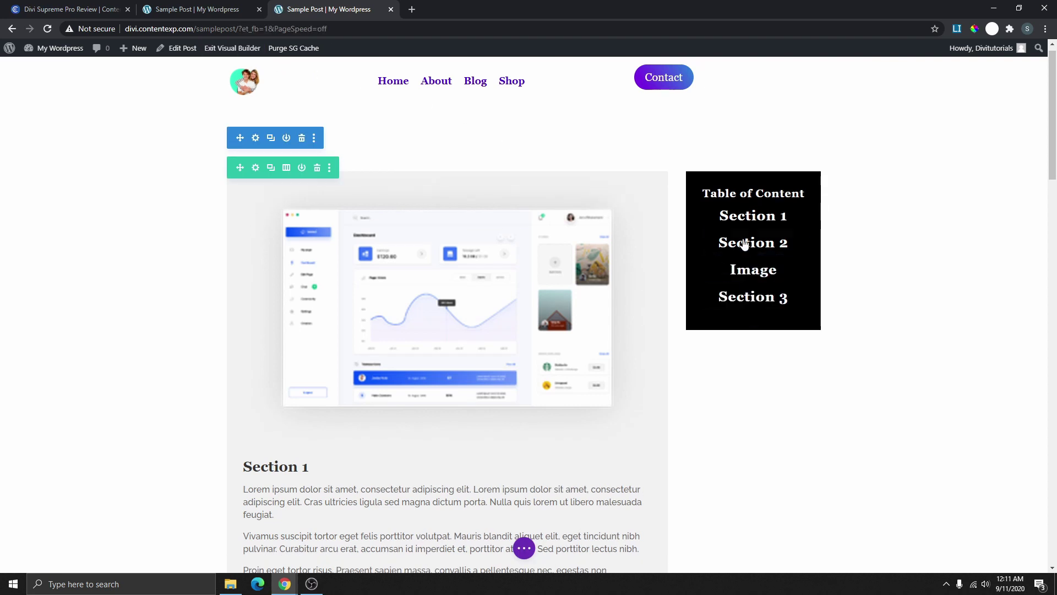
left_click(255, 168)
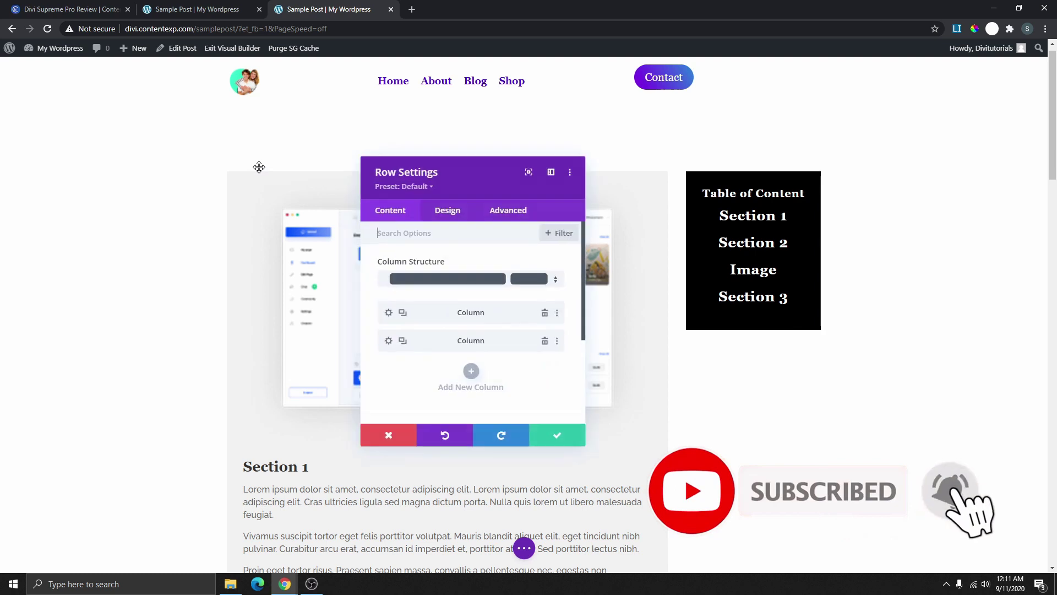
left_click_drag(477, 184, 920, 120)
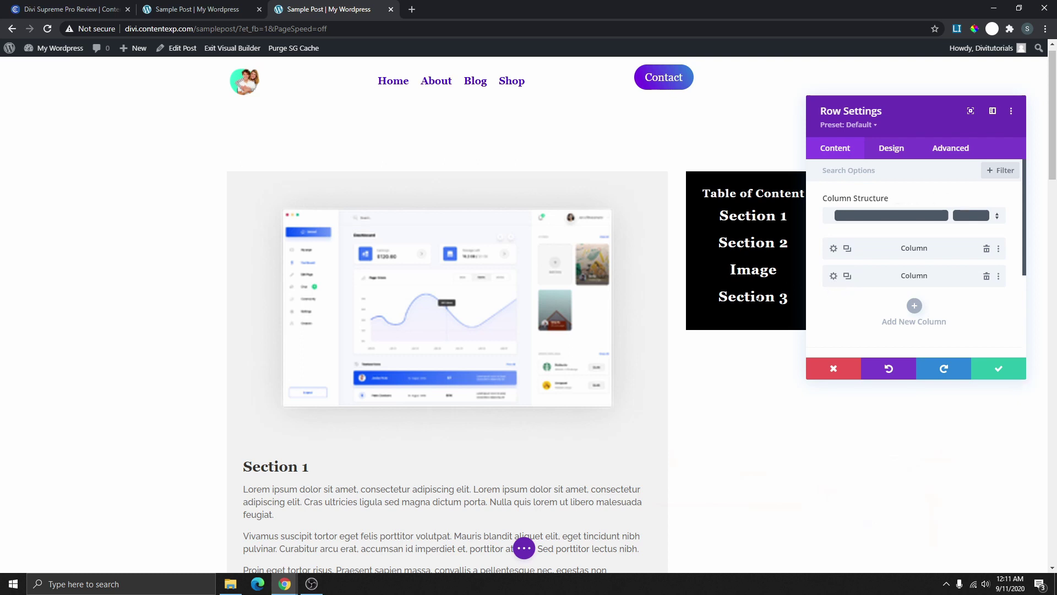
left_click(833, 276)
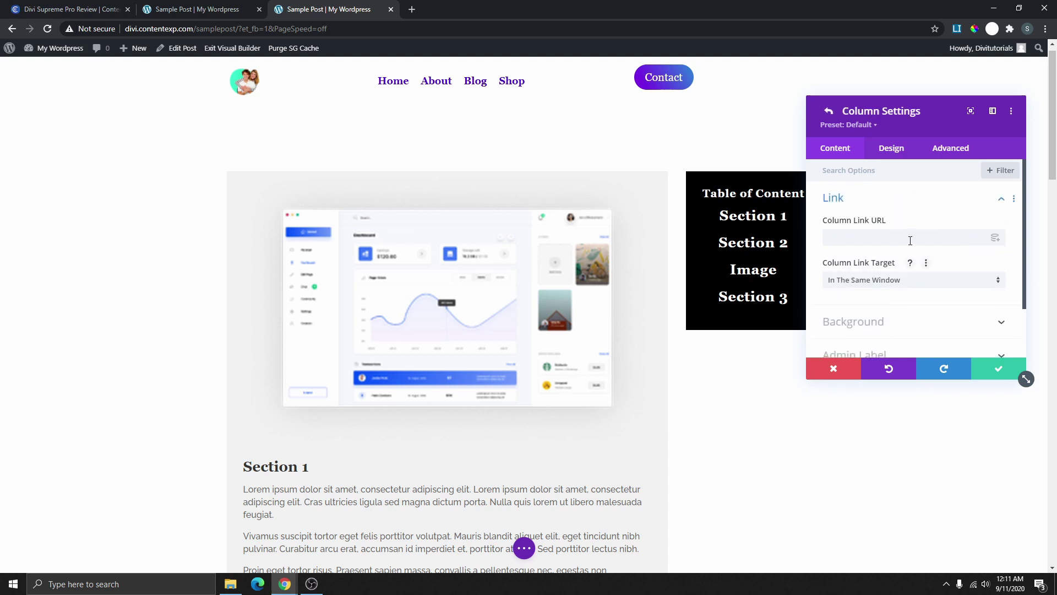
Set the sidebar column's Sticky Position to Stick to Top in its advanced Scroll Effects options
left_click(957, 153)
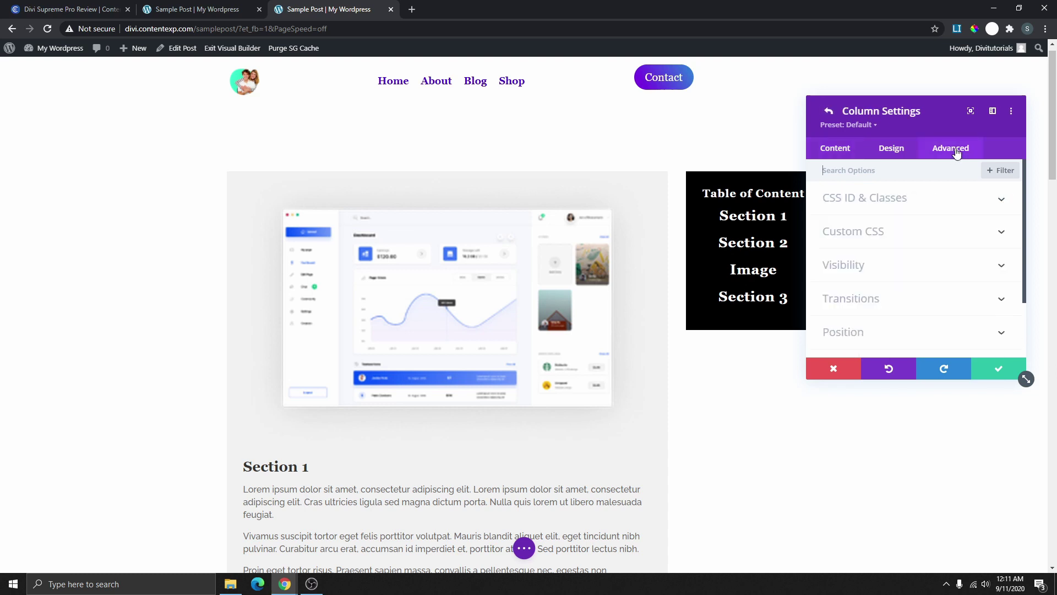
scroll(913, 254, "down", 2)
left_click(877, 262)
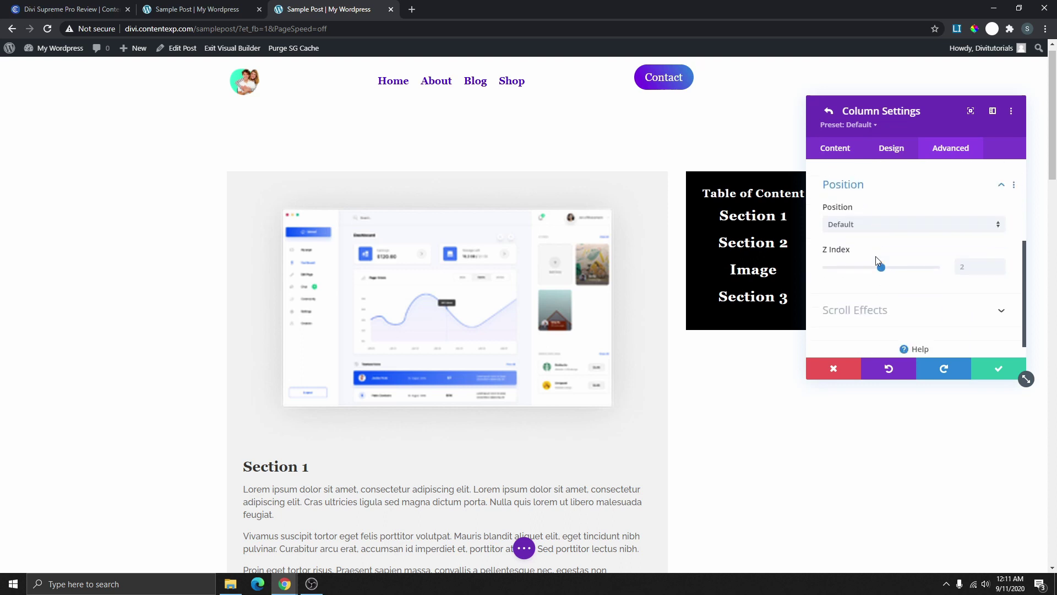
scroll(885, 264, "down", 1)
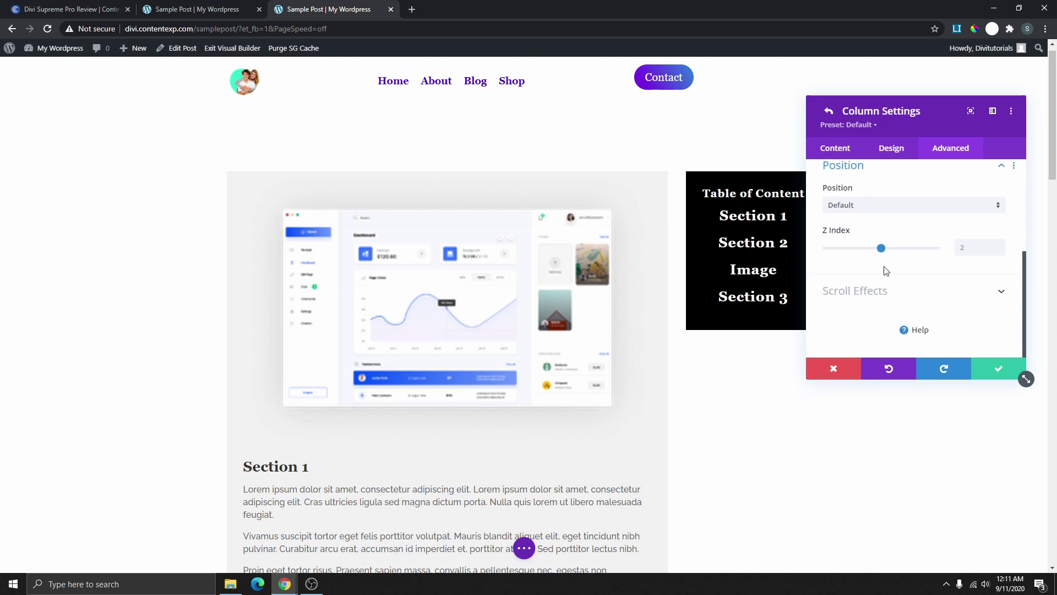
left_click(875, 297)
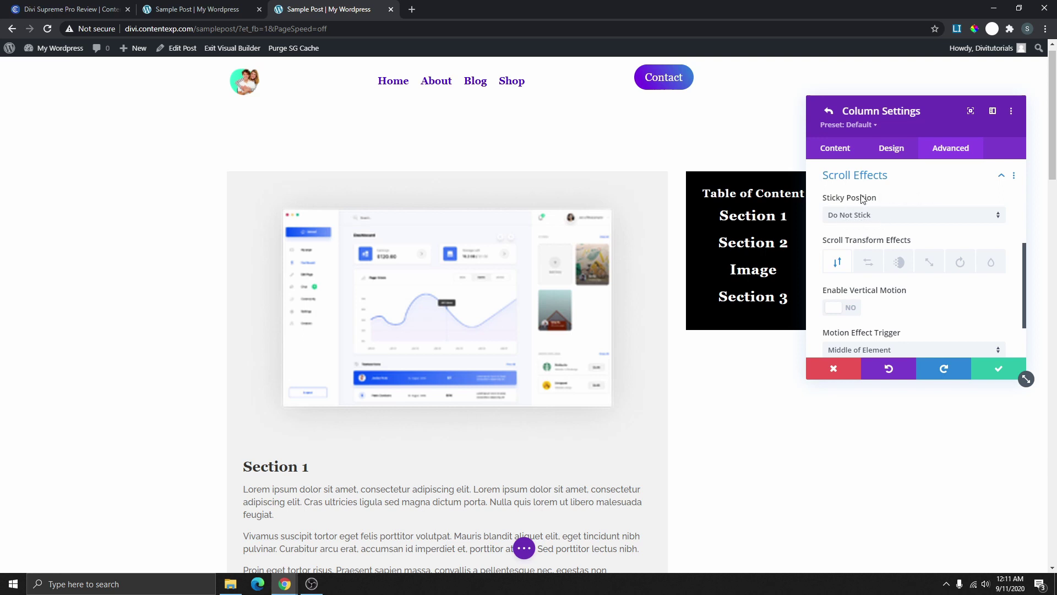
left_click(878, 219)
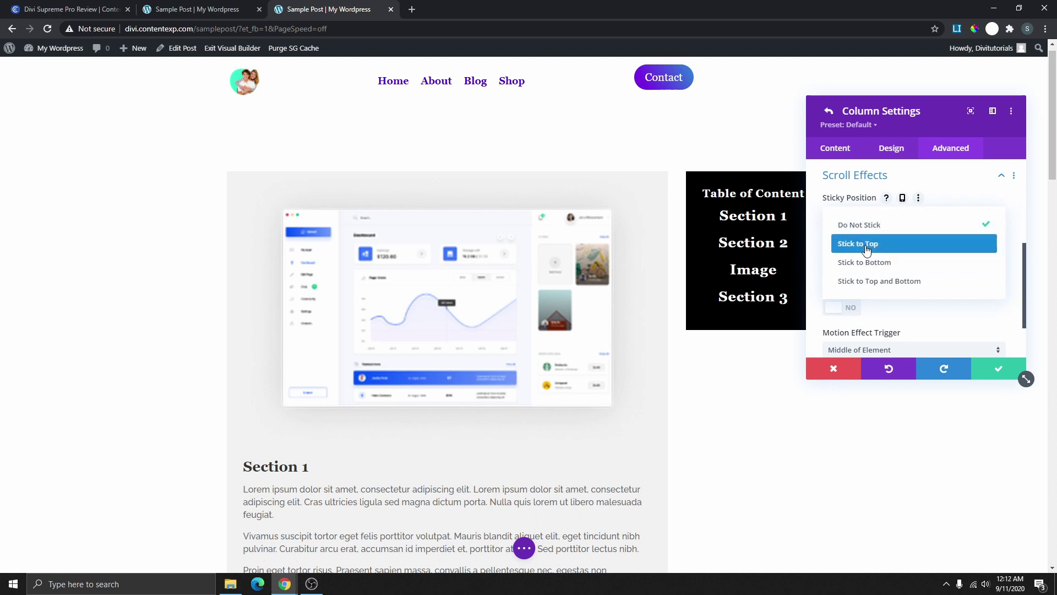
left_click(866, 244)
Set the sidebar column's Sticky Top Offset to 100px, check it against the post, and save the settings
scroll(631, 281, "down", 4)
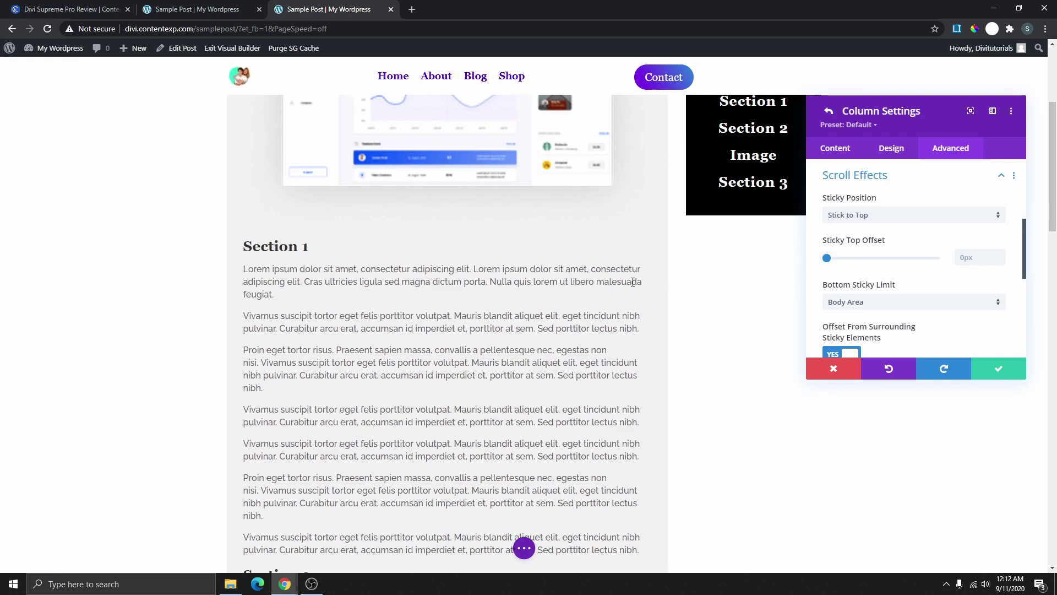
scroll(633, 282, "down", 10)
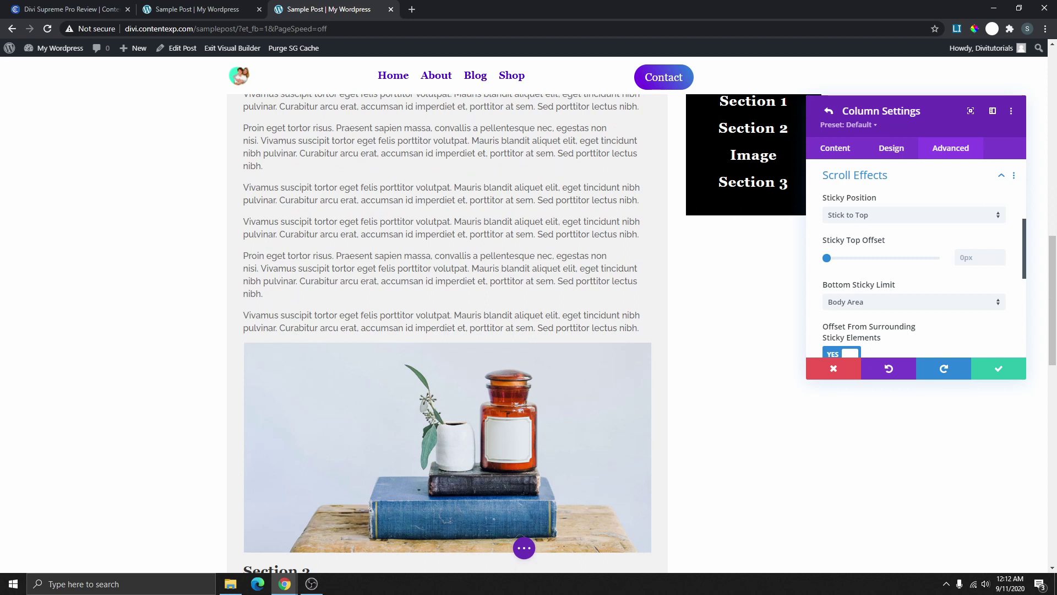
scroll(616, 221, "down", 7)
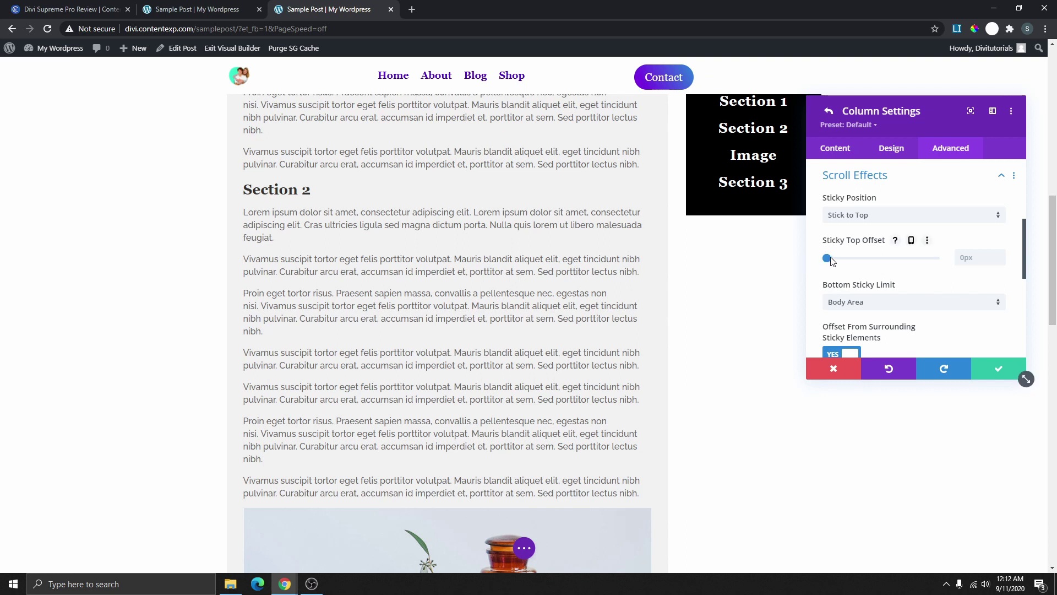
left_click_drag(831, 260, 875, 260)
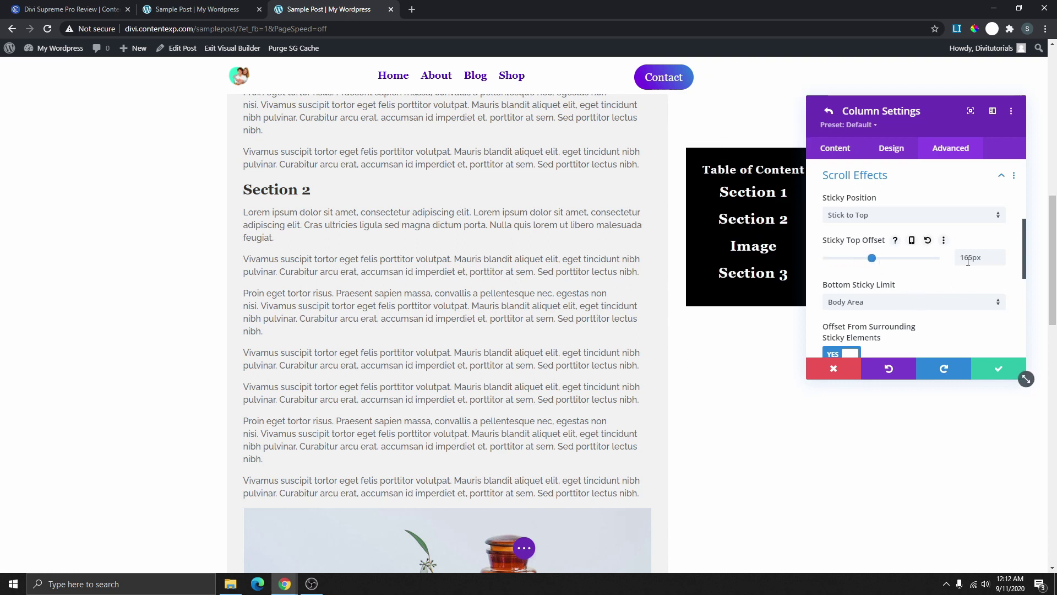
left_click_drag(988, 259, 947, 268)
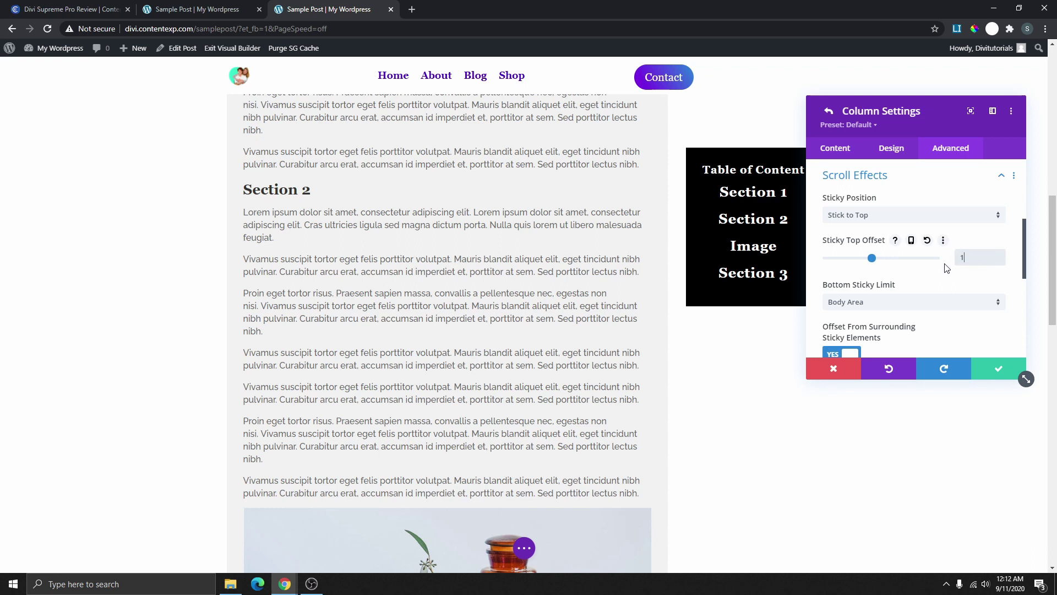
scroll(579, 221, "down", 10)
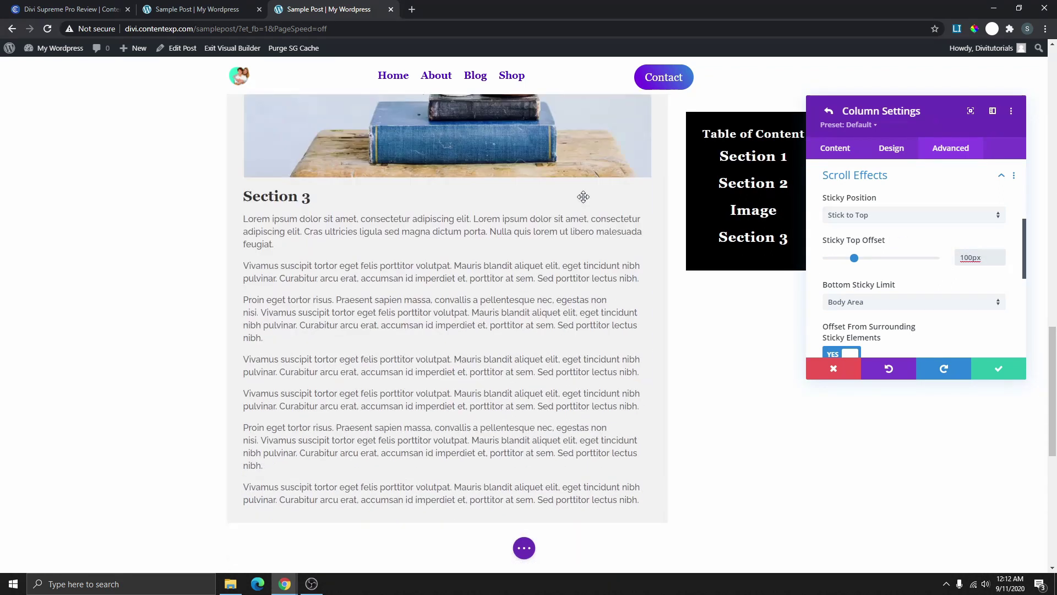
scroll(578, 198, "up", 15)
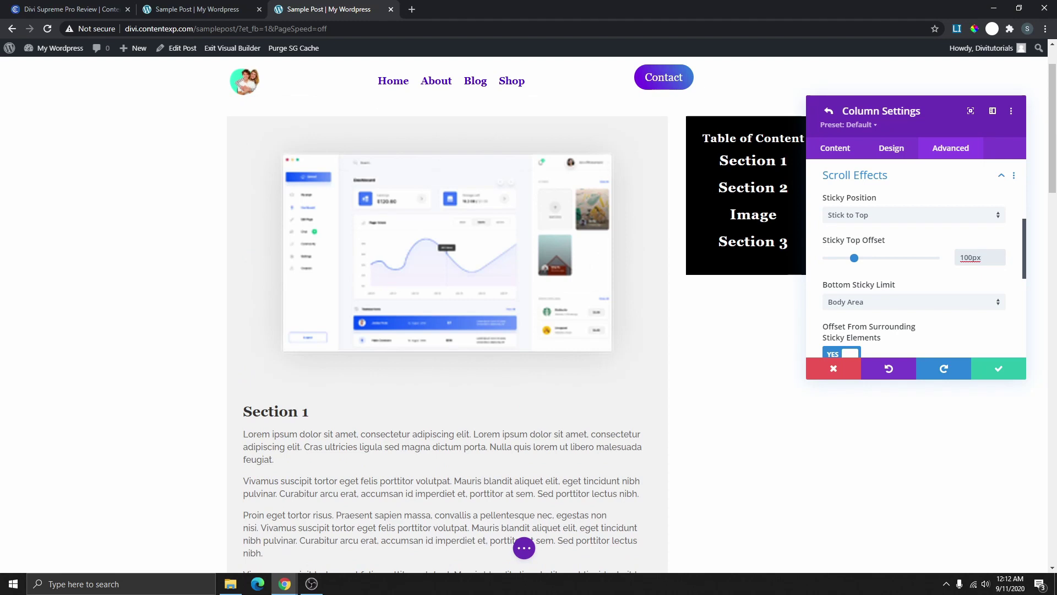
scroll(604, 262, "down", 12)
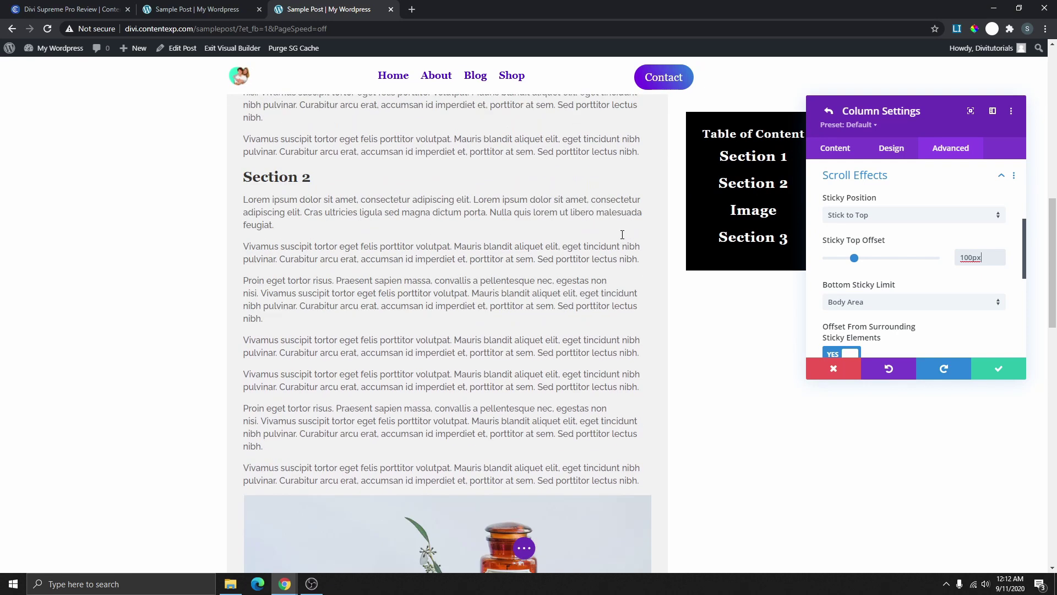
scroll(622, 263, "up", 12)
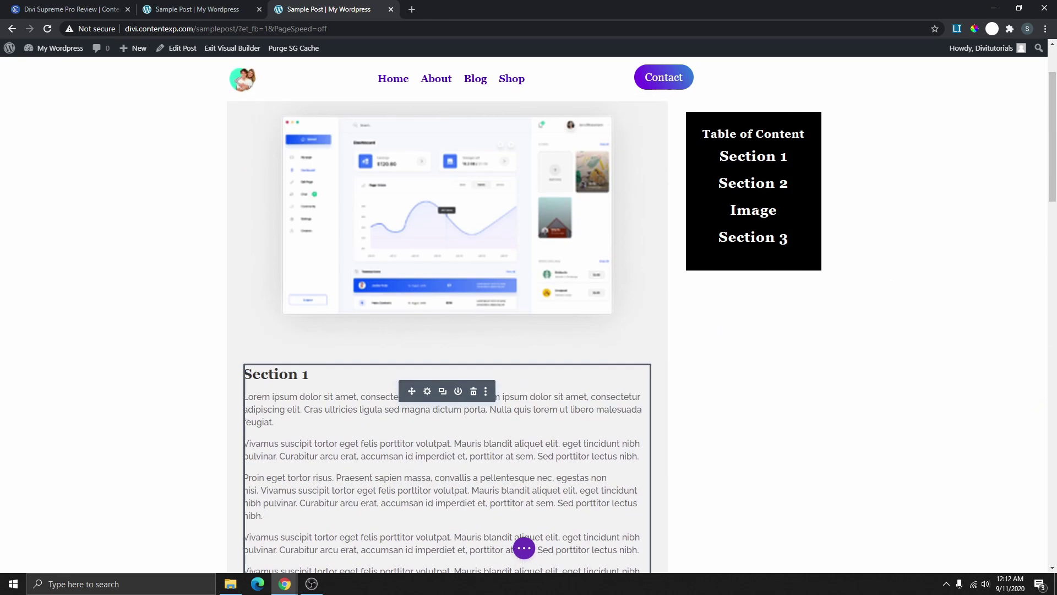
Duplicate the Section 3 text module in the sidebar's table of content six times
scroll(508, 278, "down", 12)
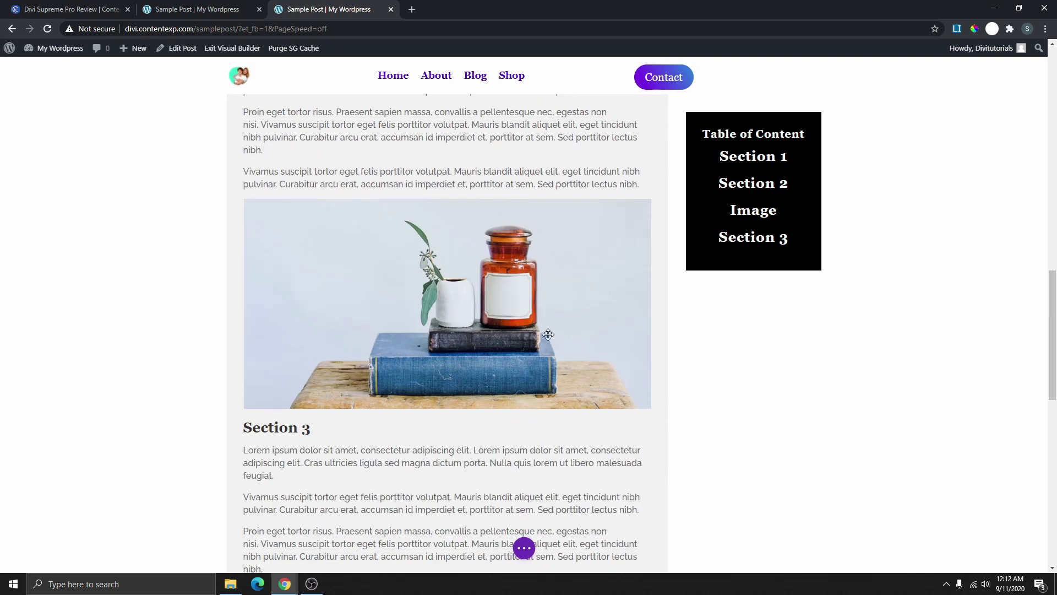
scroll(508, 278, "down", 4)
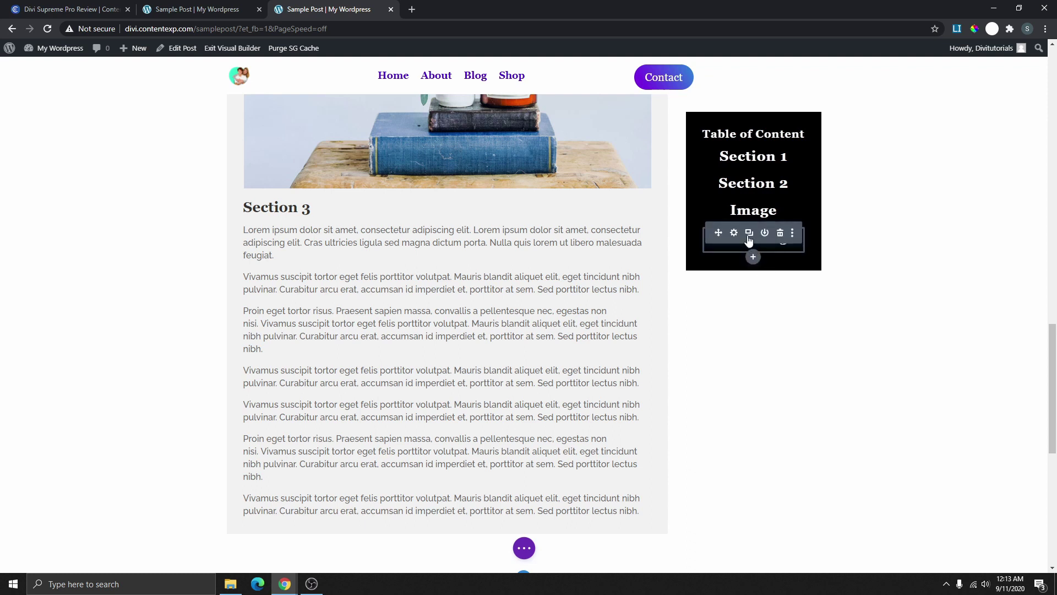
left_click(750, 235)
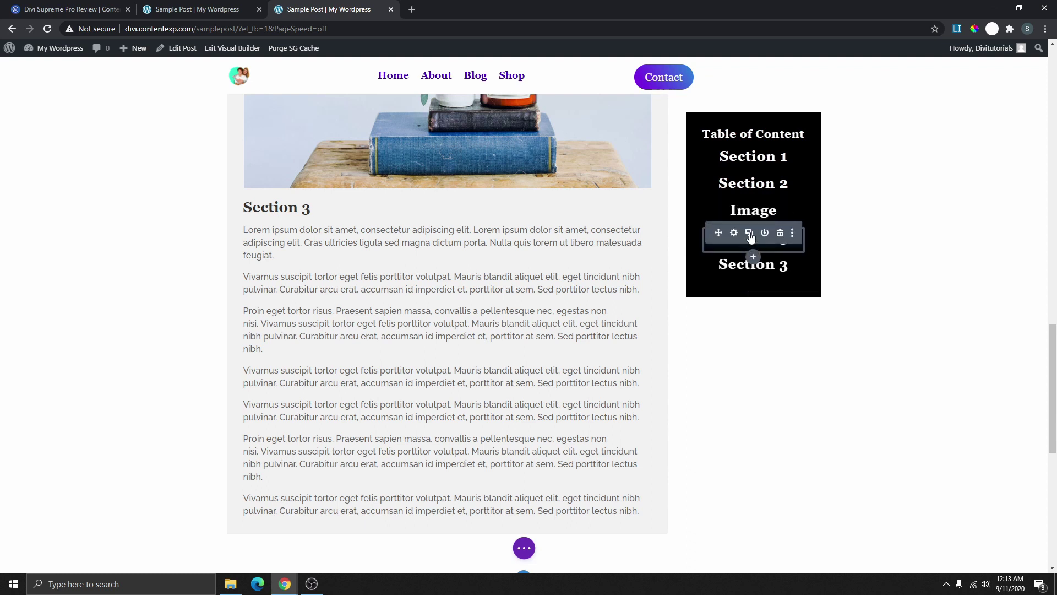
left_click(750, 236)
left_click(750, 235)
left_click(750, 236)
left_click(750, 236)
left_click(750, 236)
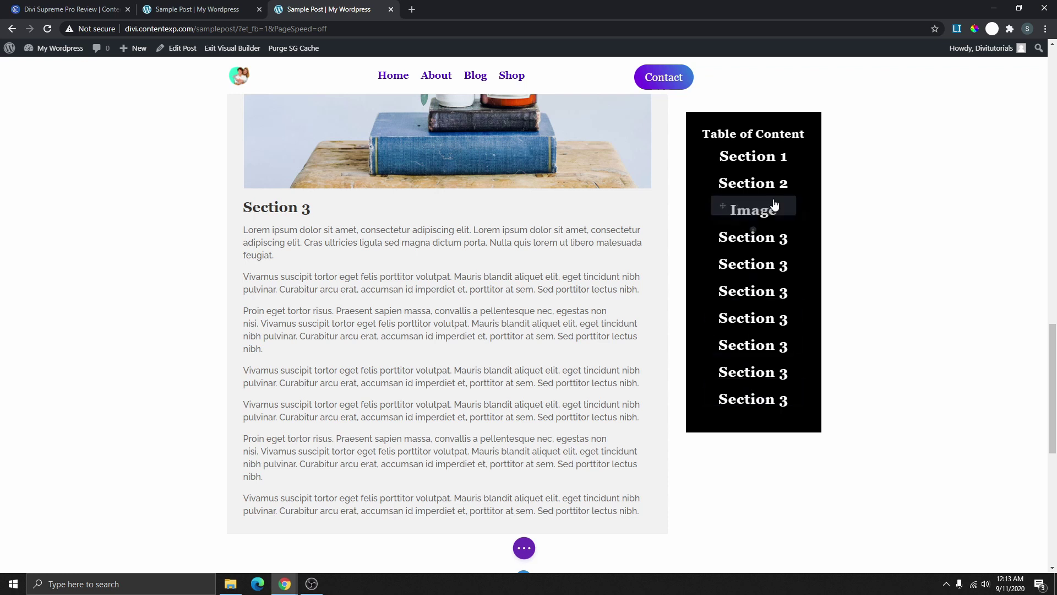
Check how the lengthened sticky table of content behaves from the beginning of the post down to the comments and footer
scroll(758, 342, "up", 15)
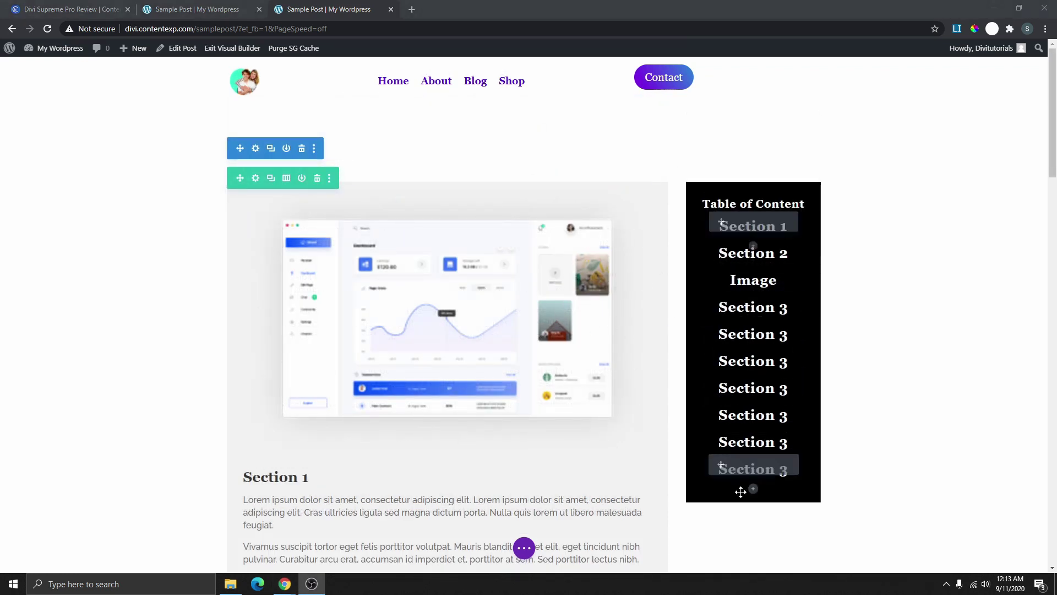
scroll(589, 247, "down", 20)
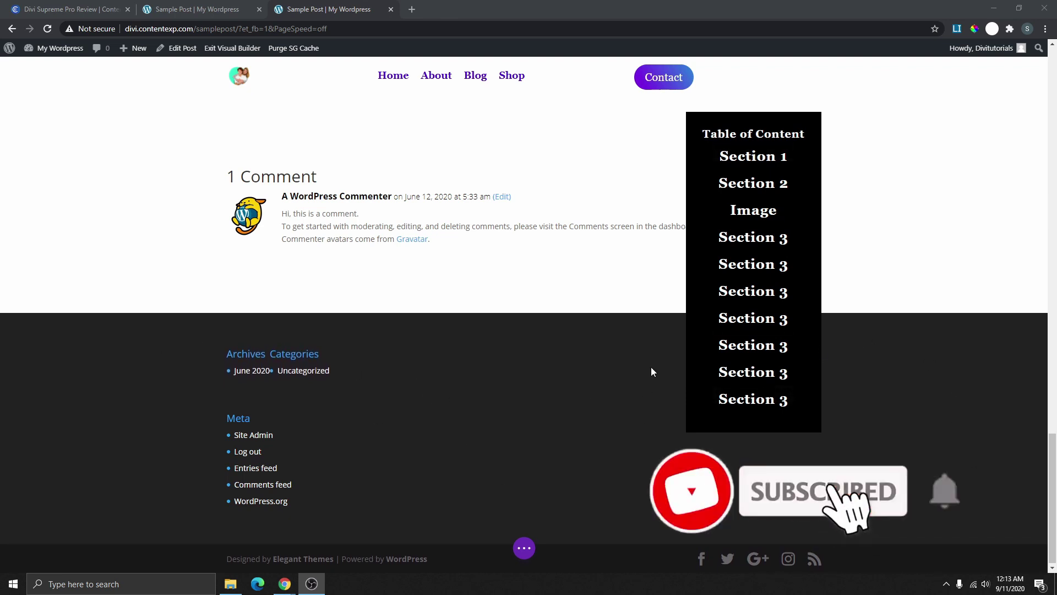
scroll(649, 375, "up", 3)
scroll(650, 378, "up", 1)
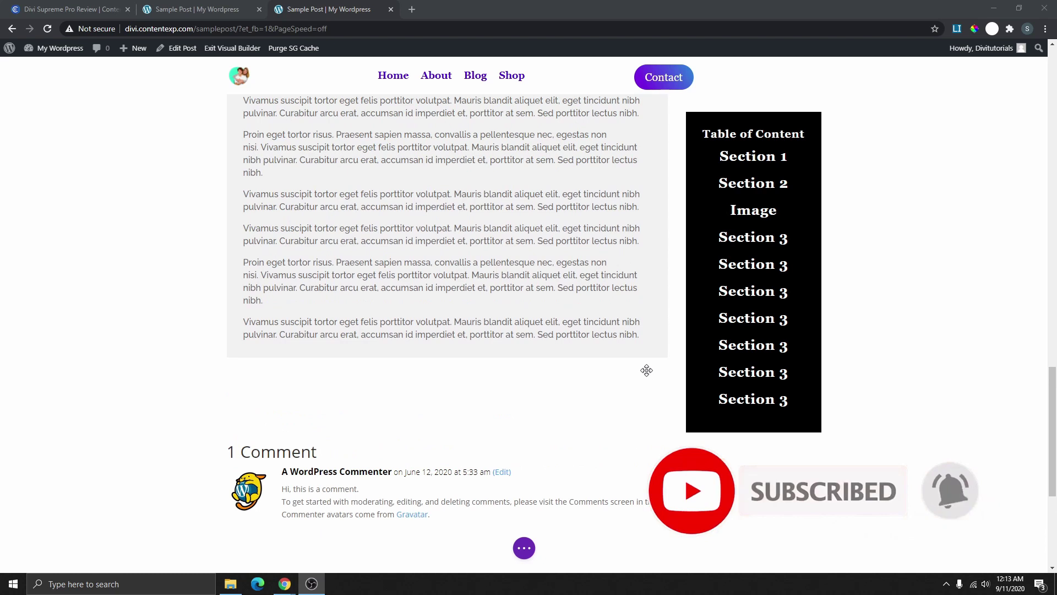
scroll(646, 370, "up", 4)
scroll(646, 370, "down", 2)
scroll(647, 370, "down", 3)
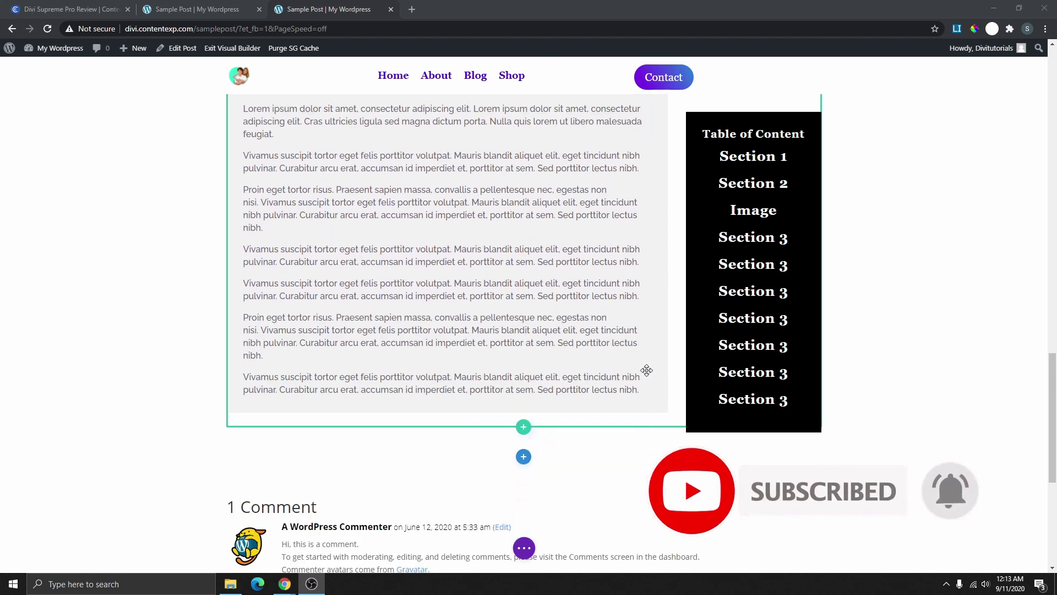
Set the sidebar column's Bottom Sticky Limit to Body Area in its advanced Scroll Effects options
scroll(745, 441, "down", 3)
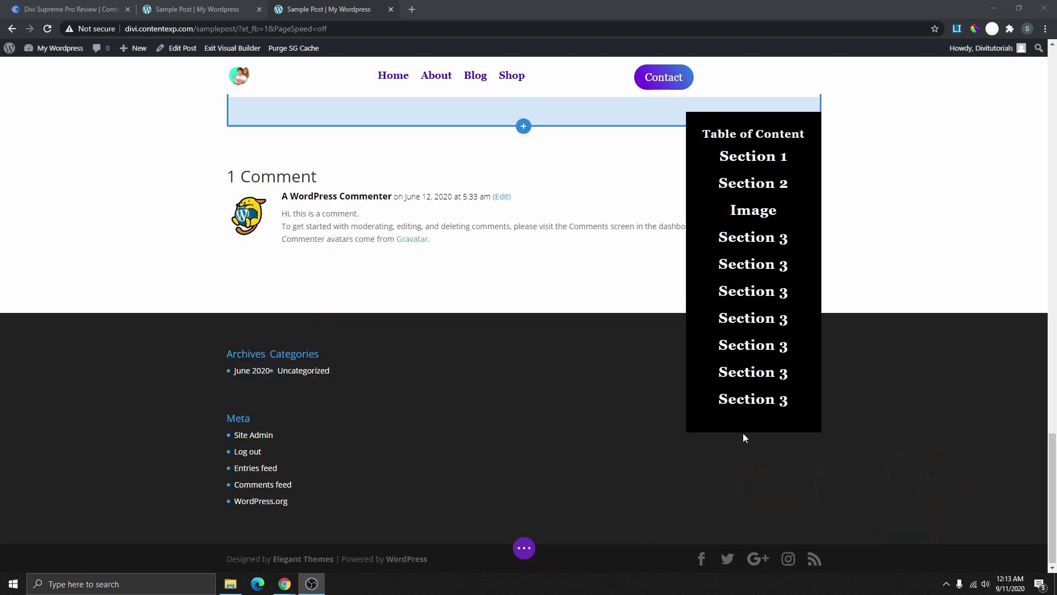
scroll(700, 325, "up", 7)
scroll(700, 325, "up", 15)
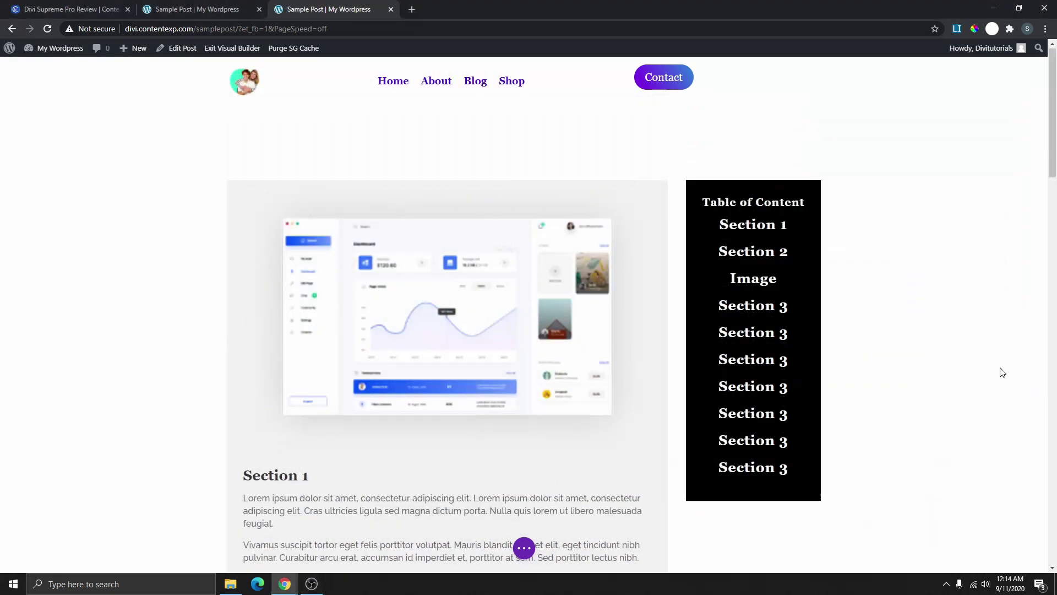
left_click(254, 177)
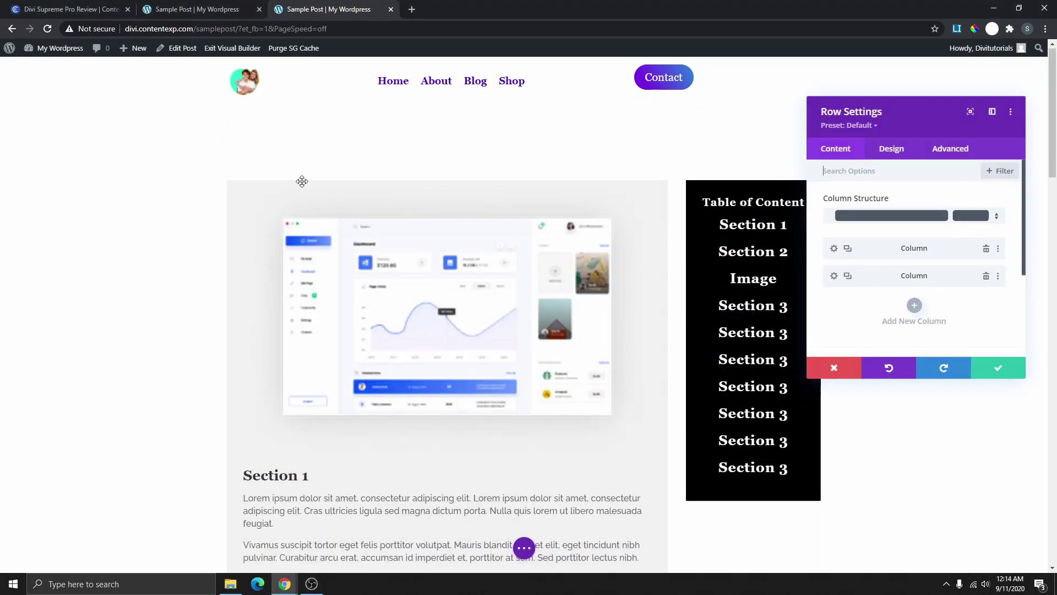
left_click(834, 276)
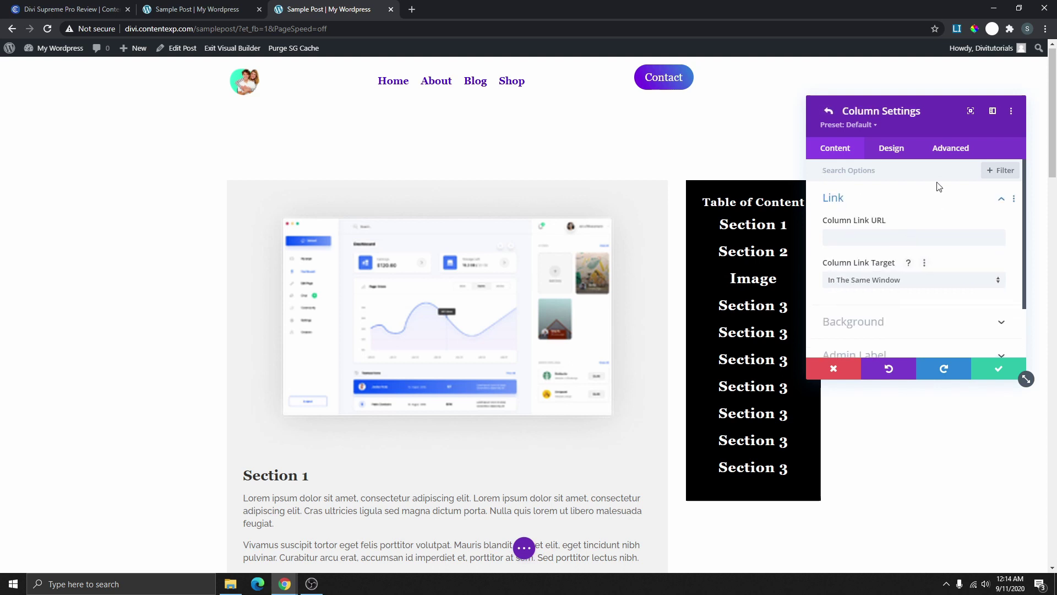
left_click(942, 151)
scroll(903, 246, "down", 3)
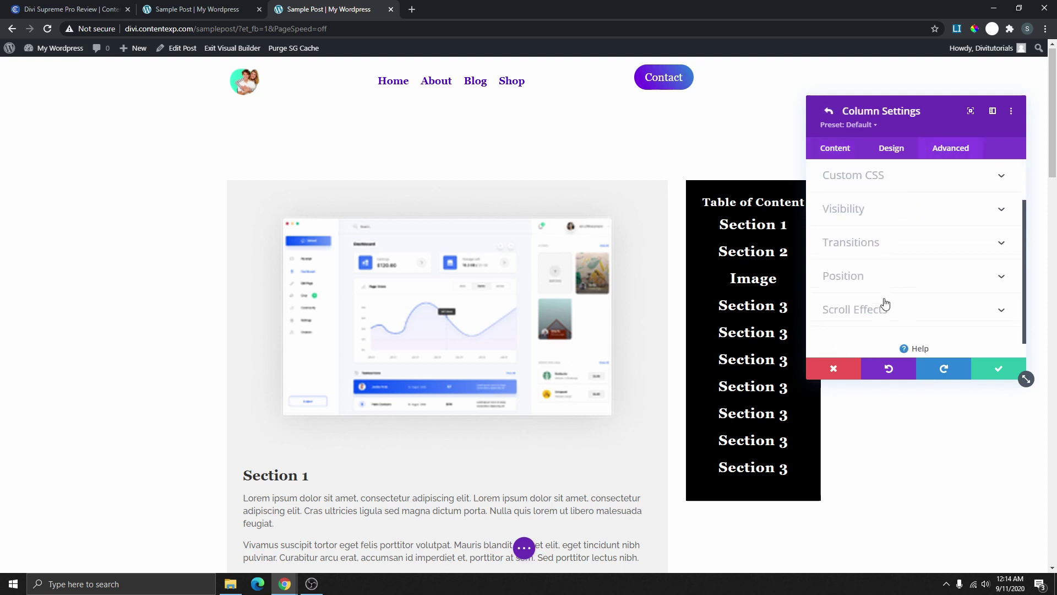
left_click(861, 266)
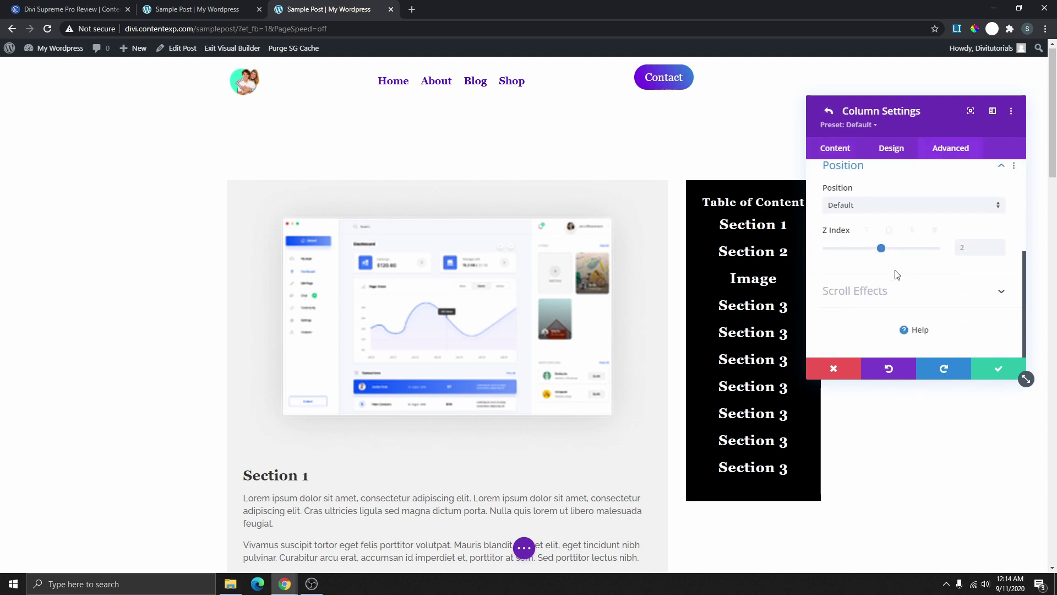
left_click(858, 292)
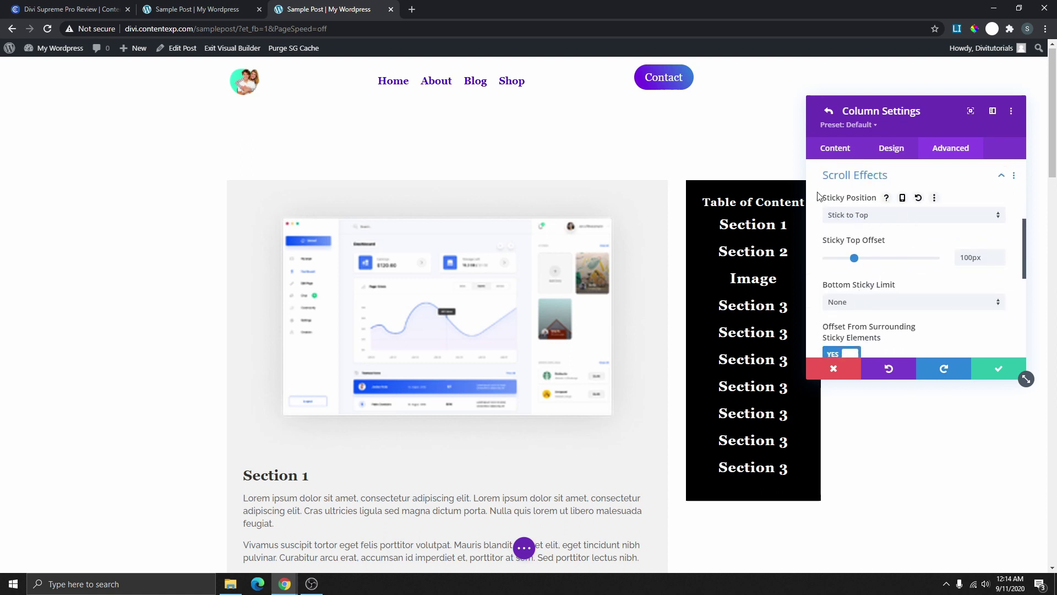
scroll(934, 236, "down", 2)
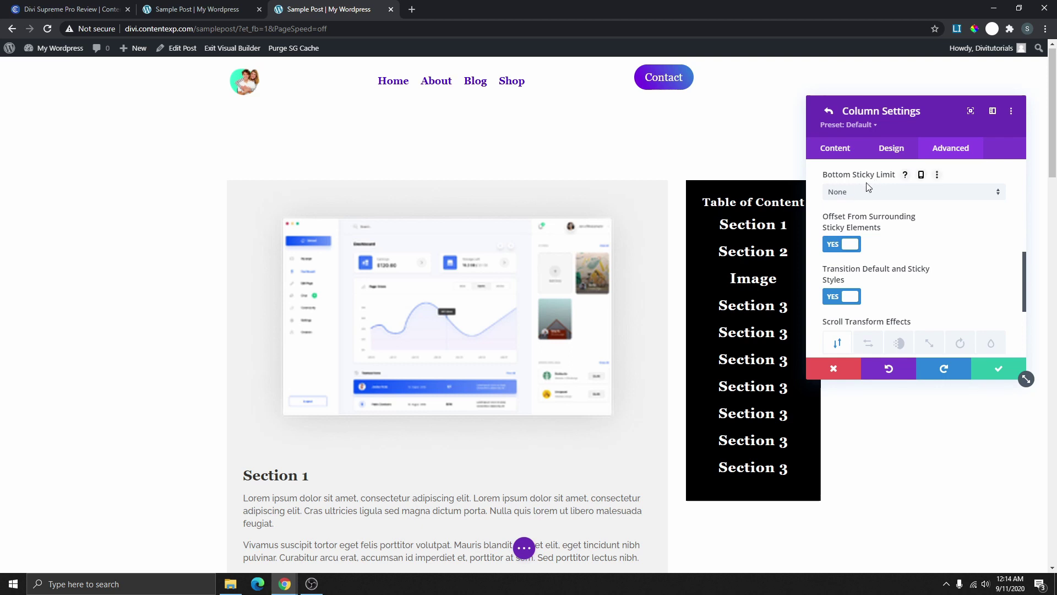
left_click(878, 190)
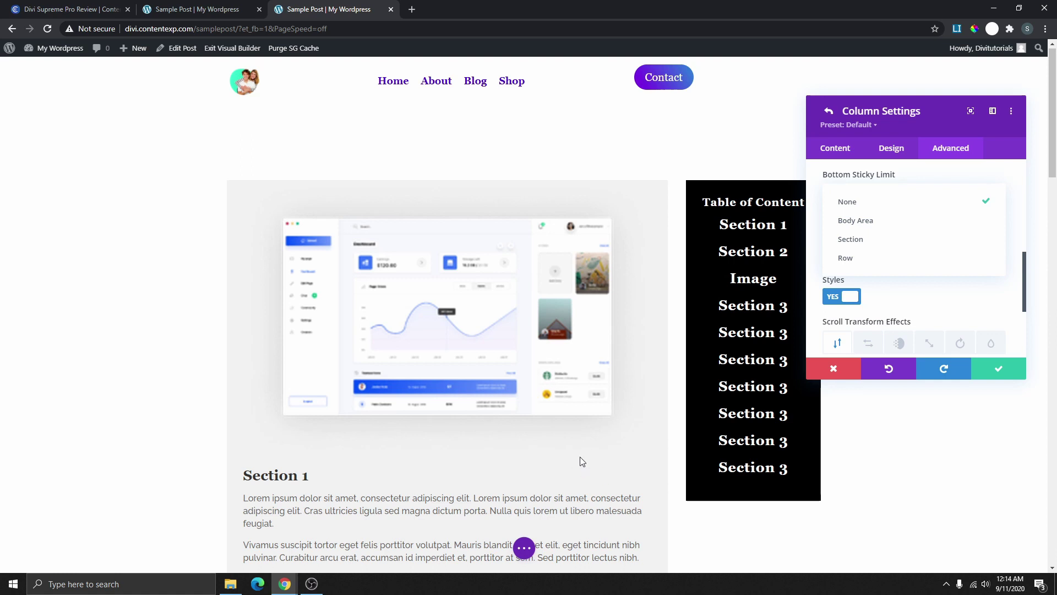
left_click(856, 219)
Check the sticky table of content down to the comments and footer, and save the column settings
scroll(537, 297, "down", 20)
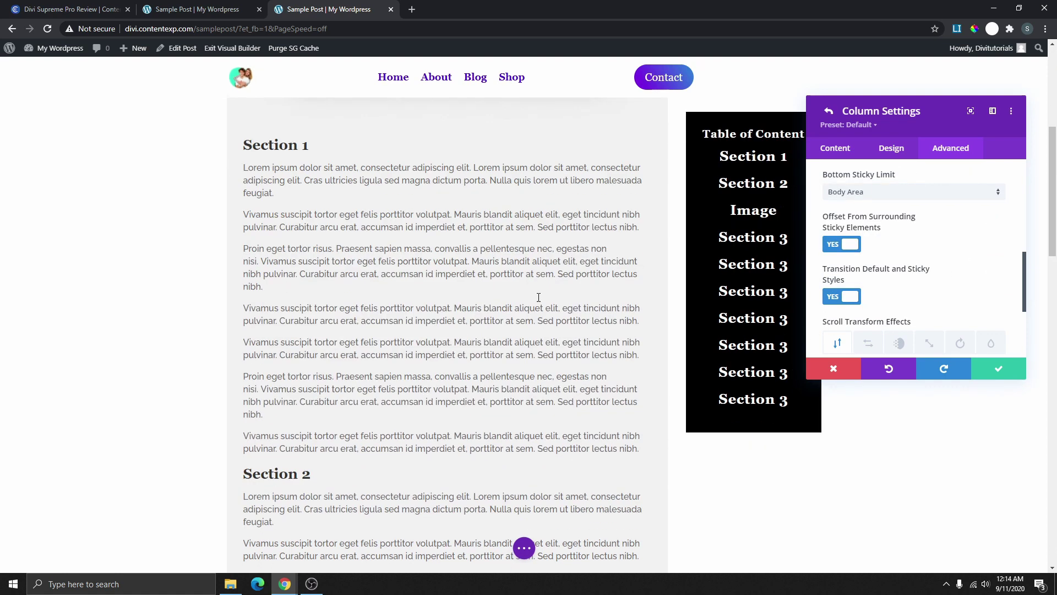
scroll(527, 333, "down", 6)
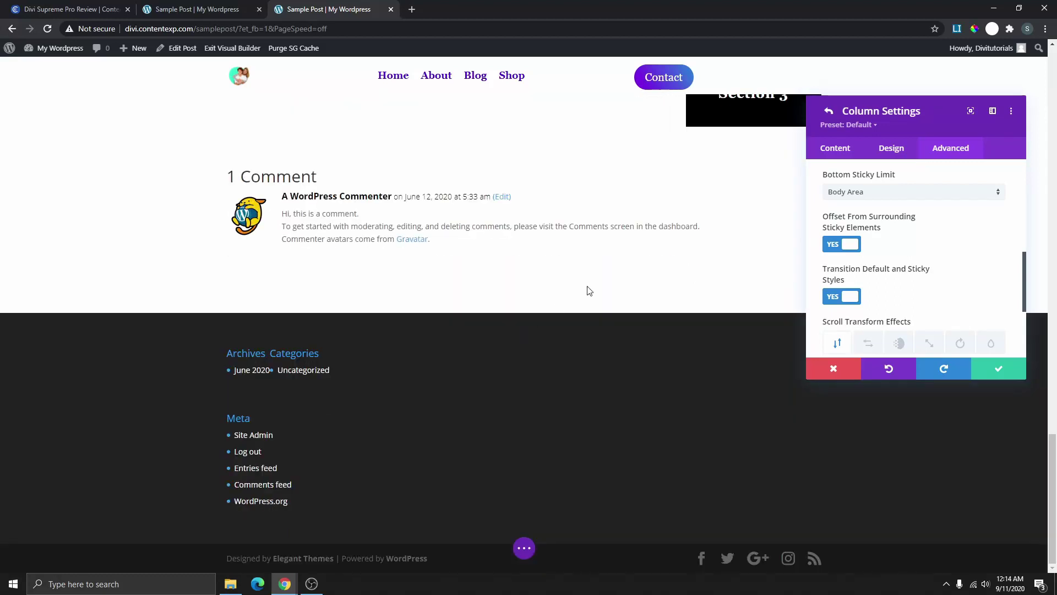
scroll(563, 206, "up", 2)
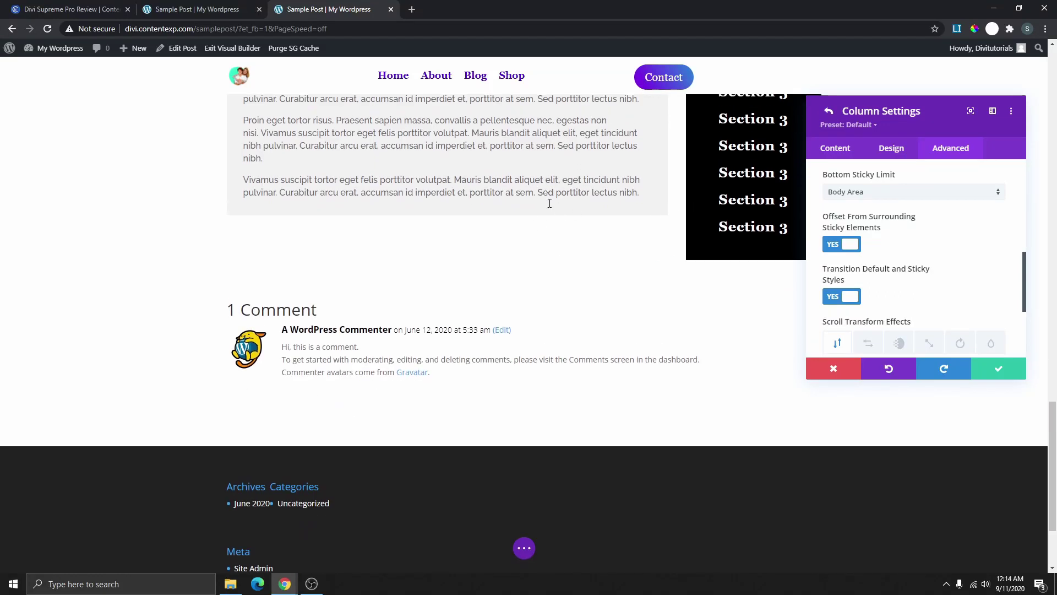
scroll(549, 203, "down", 2)
scroll(553, 188, "up", 4)
scroll(573, 248, "down", 3)
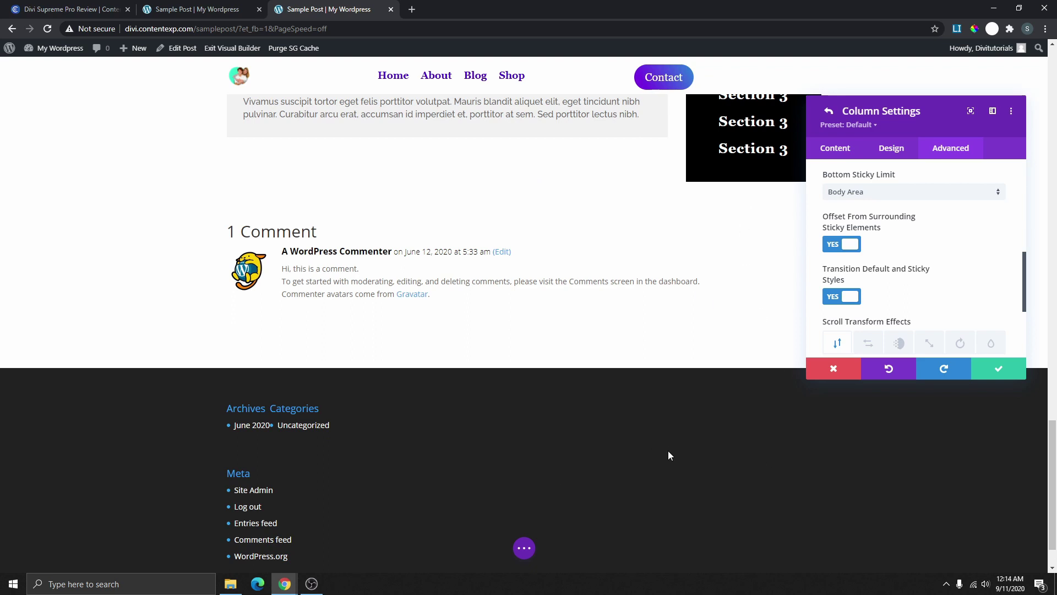
left_click(998, 370)
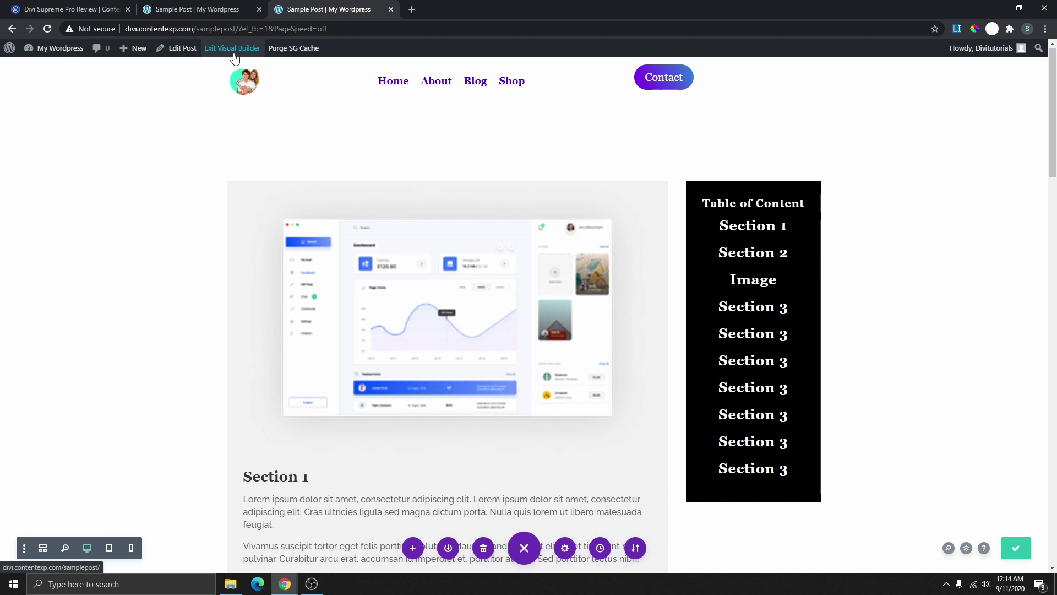
Exit the visual builder and test the Section 2, Image and Section 3 links in the post's sticky table of content
left_click(237, 55)
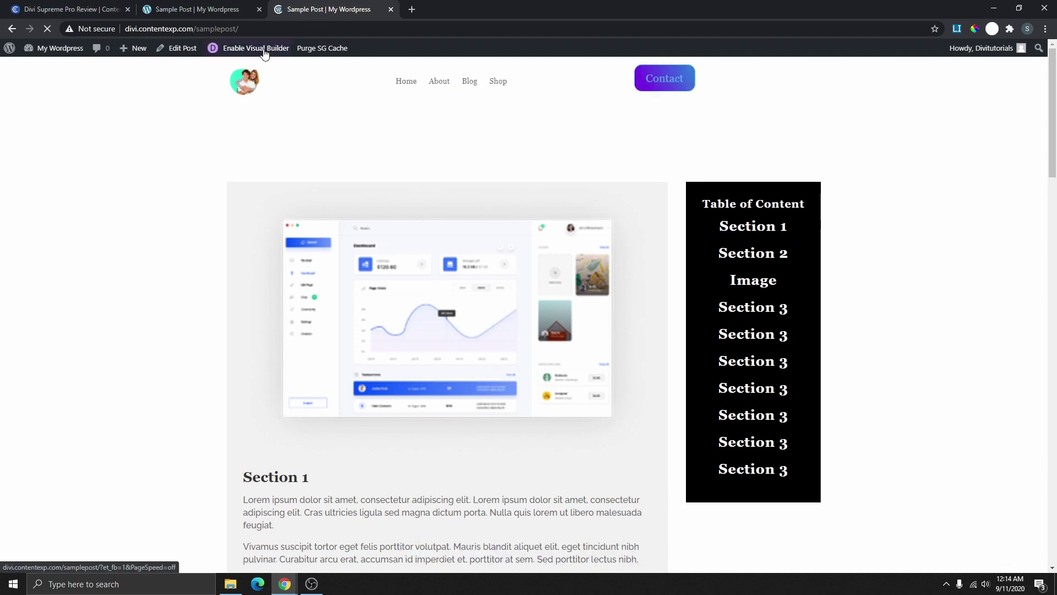
scroll(513, 131, "down", 5)
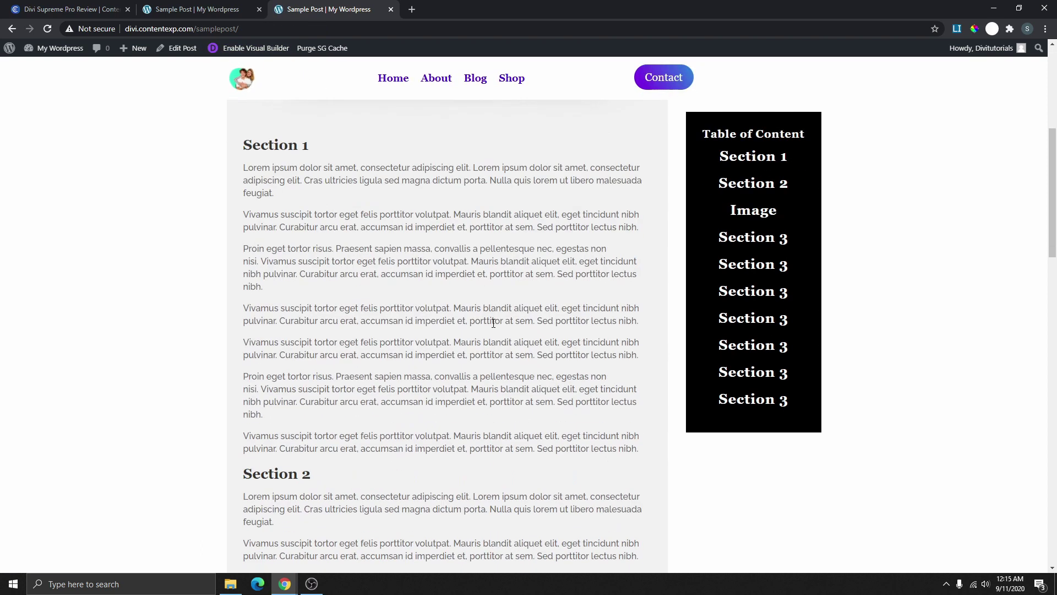
scroll(514, 131, "up", 5)
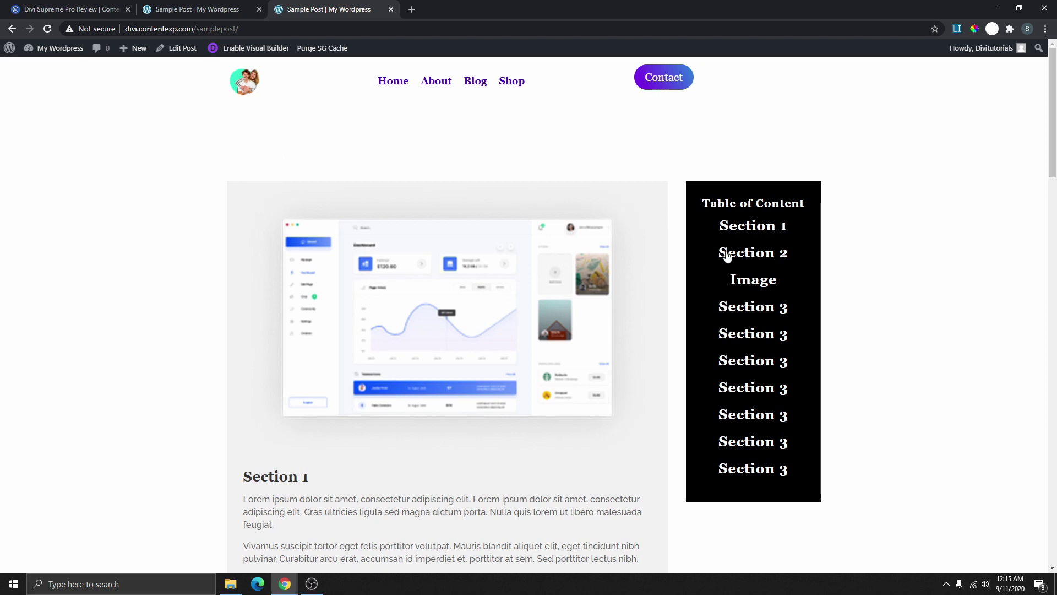
left_click(763, 252)
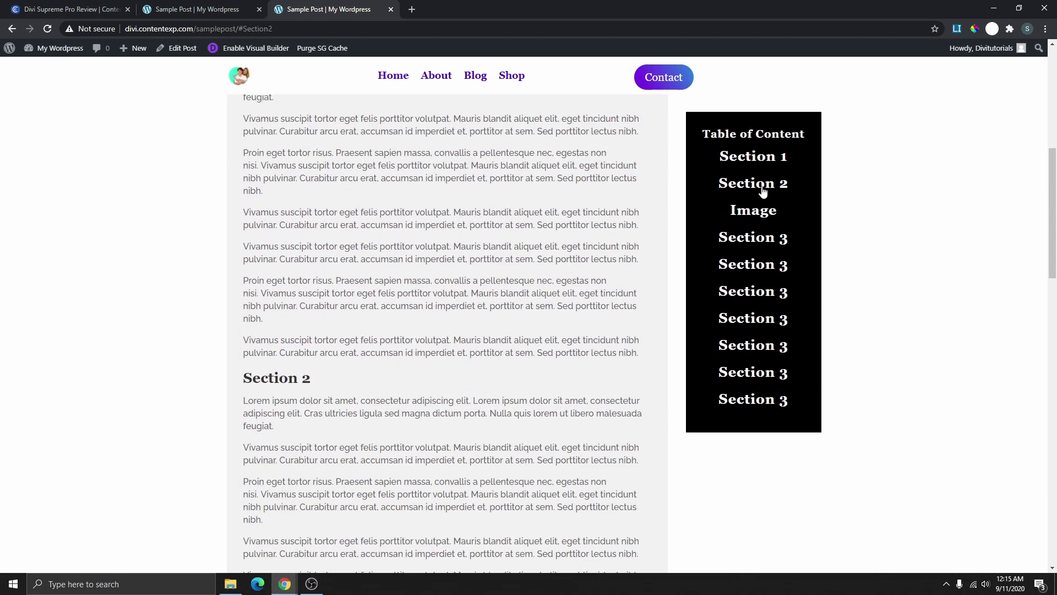
scroll(514, 260, "down", 6)
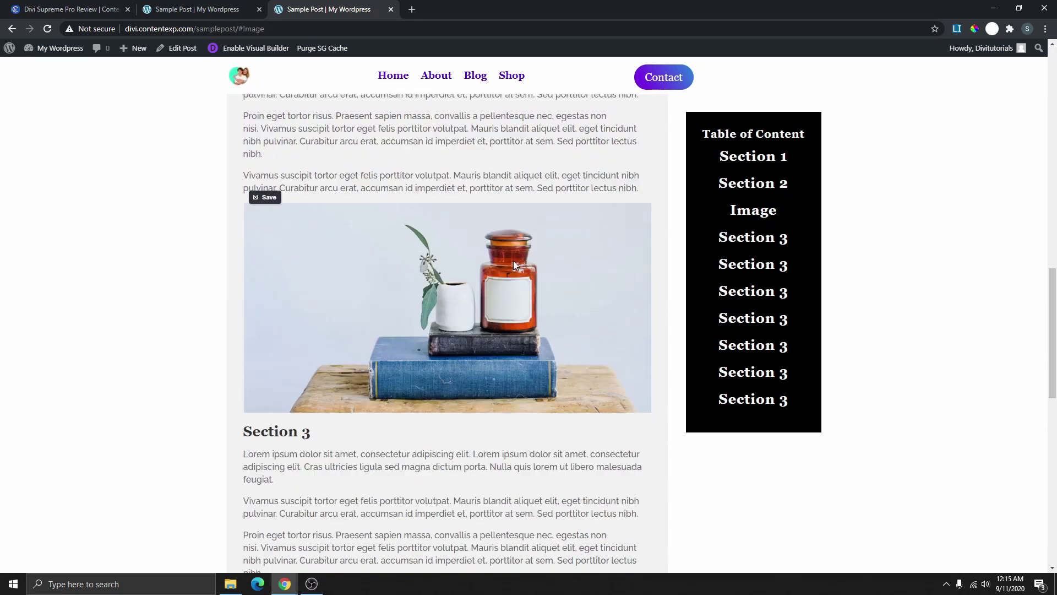
left_click(754, 238)
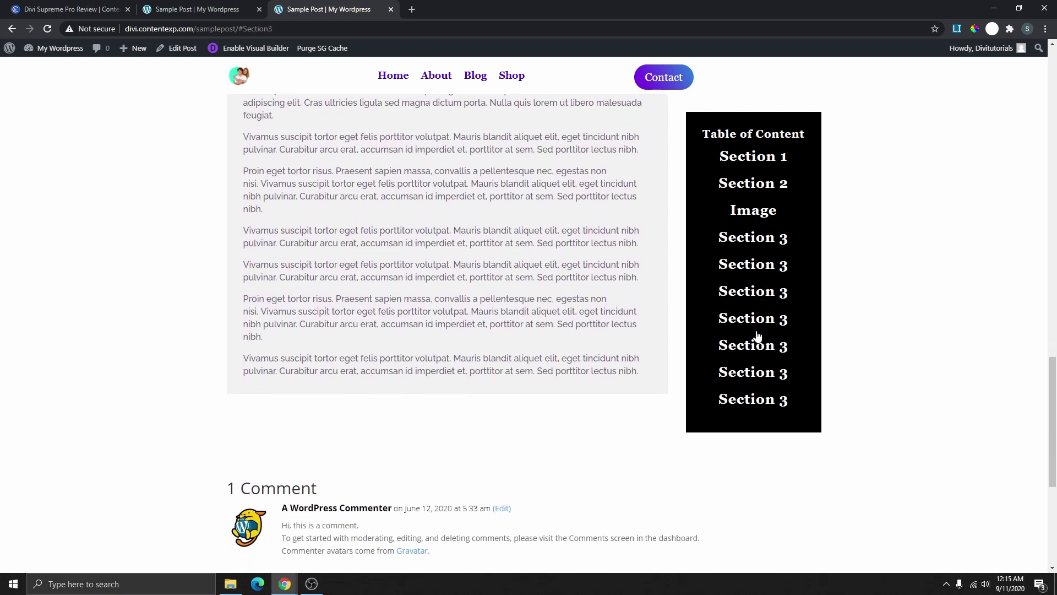
scroll(771, 315, "up", 20)
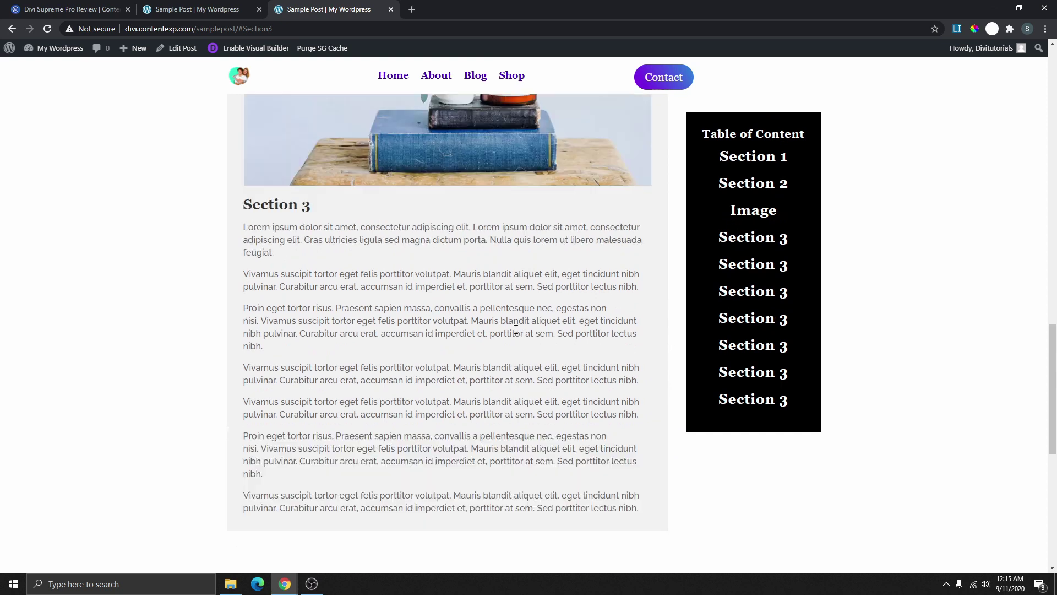